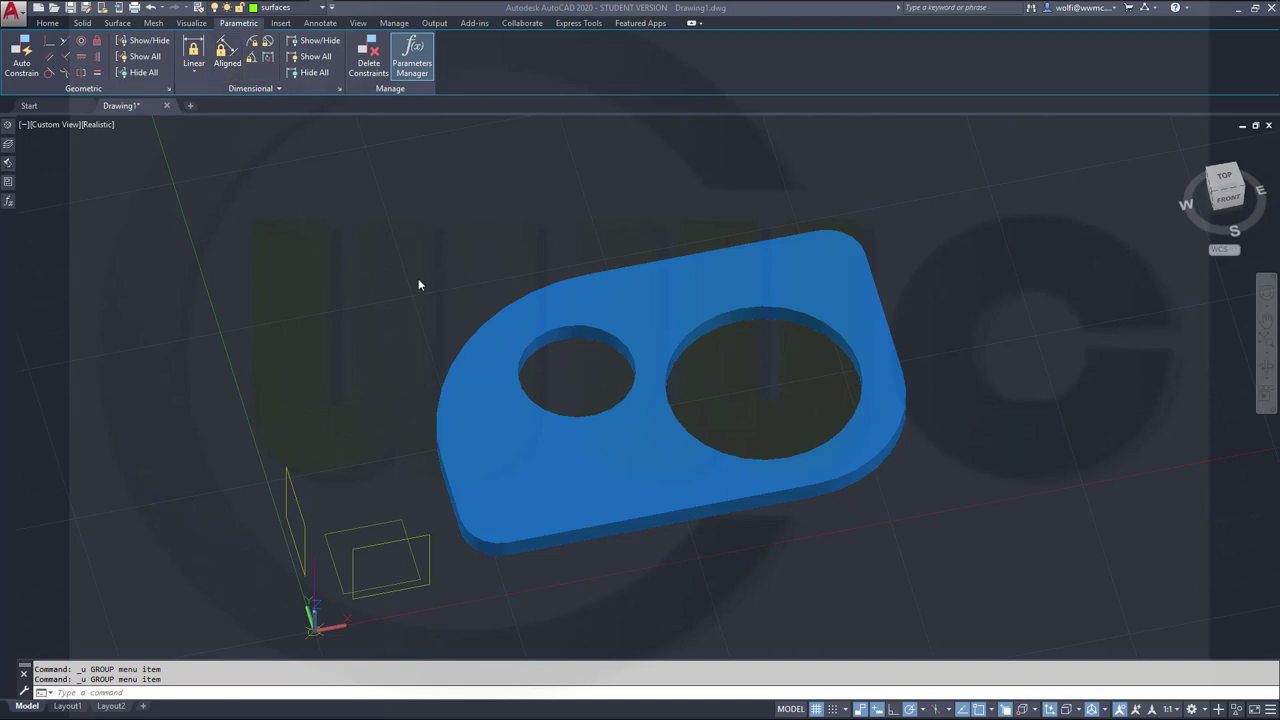
# Orbit the two-hole plate to a low, near-front view so it looks edge-on.
pyautogui.keyDown('shift'); pyautogui.moveTo(429, 251); pyautogui.dragTo(398, 195, button='middle'); pyautogui.keyUp('shift')
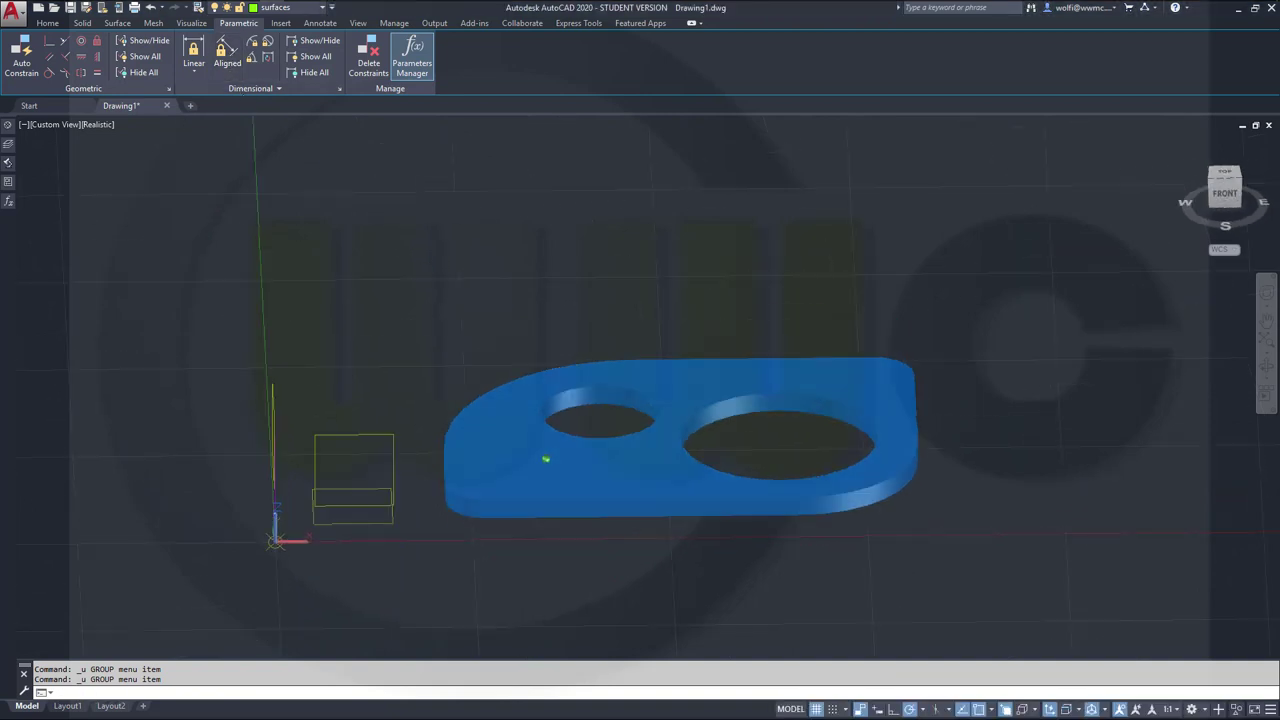
# Change the plate's extruded surface height from 5 to 10 in Properties.
pyautogui.click(607, 395)
pyautogui.click(797, 398)
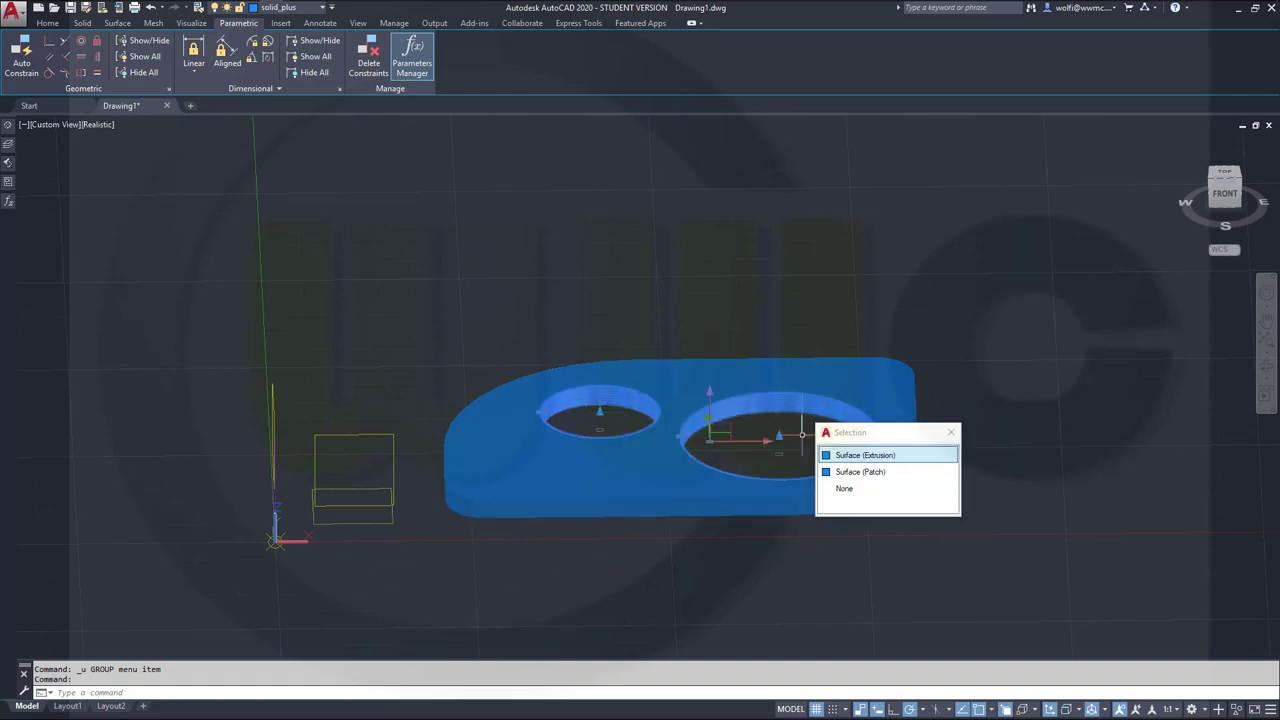
pyautogui.click(748, 513)
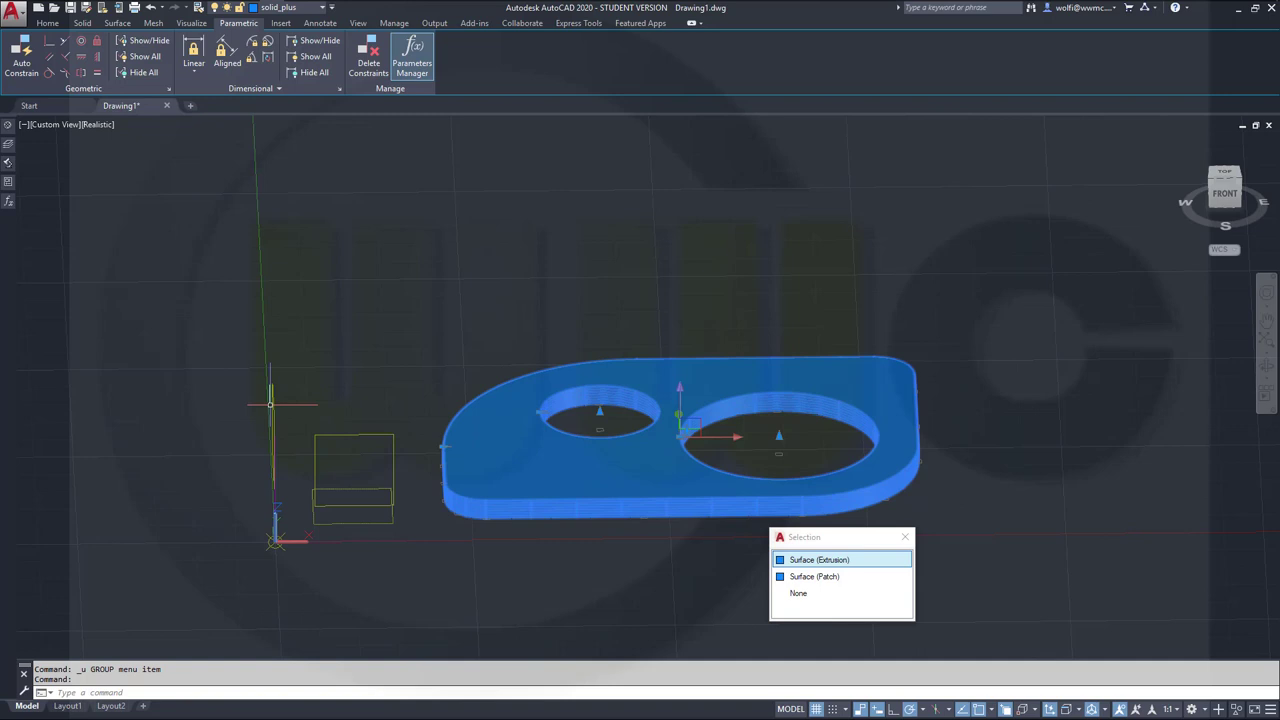
pyautogui.moveTo(20, 201)
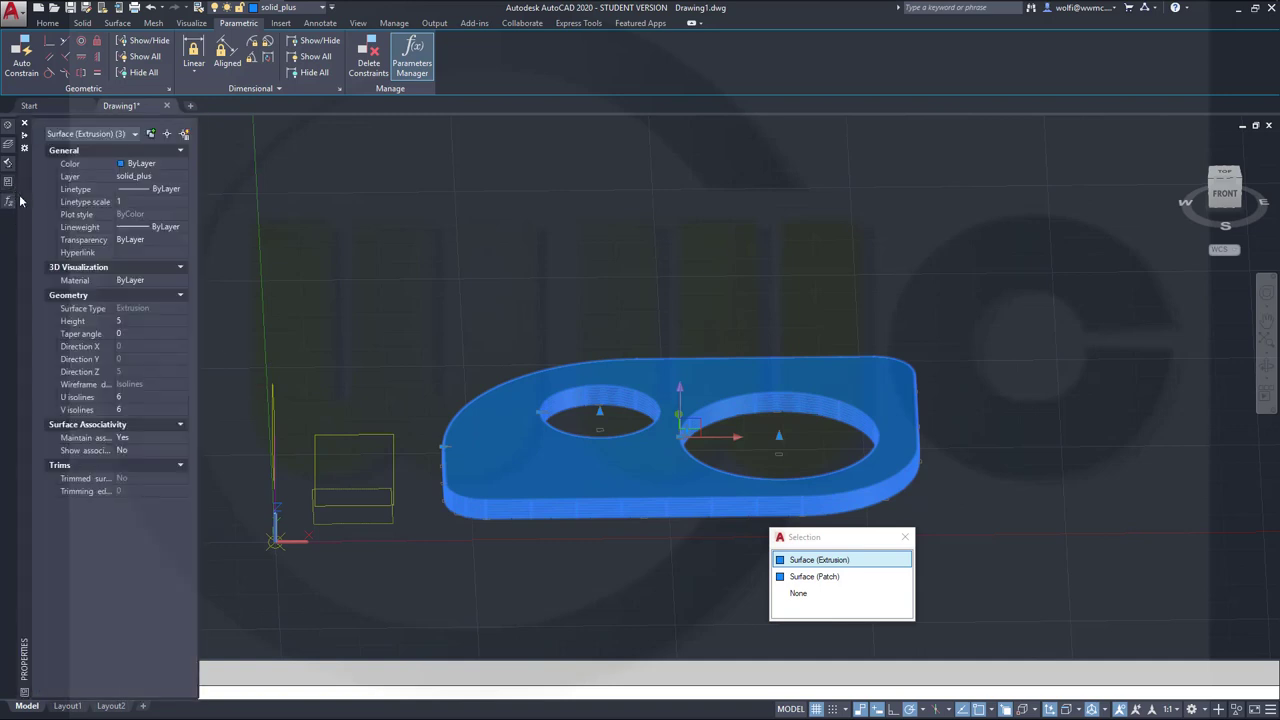
pyautogui.click(135, 321)
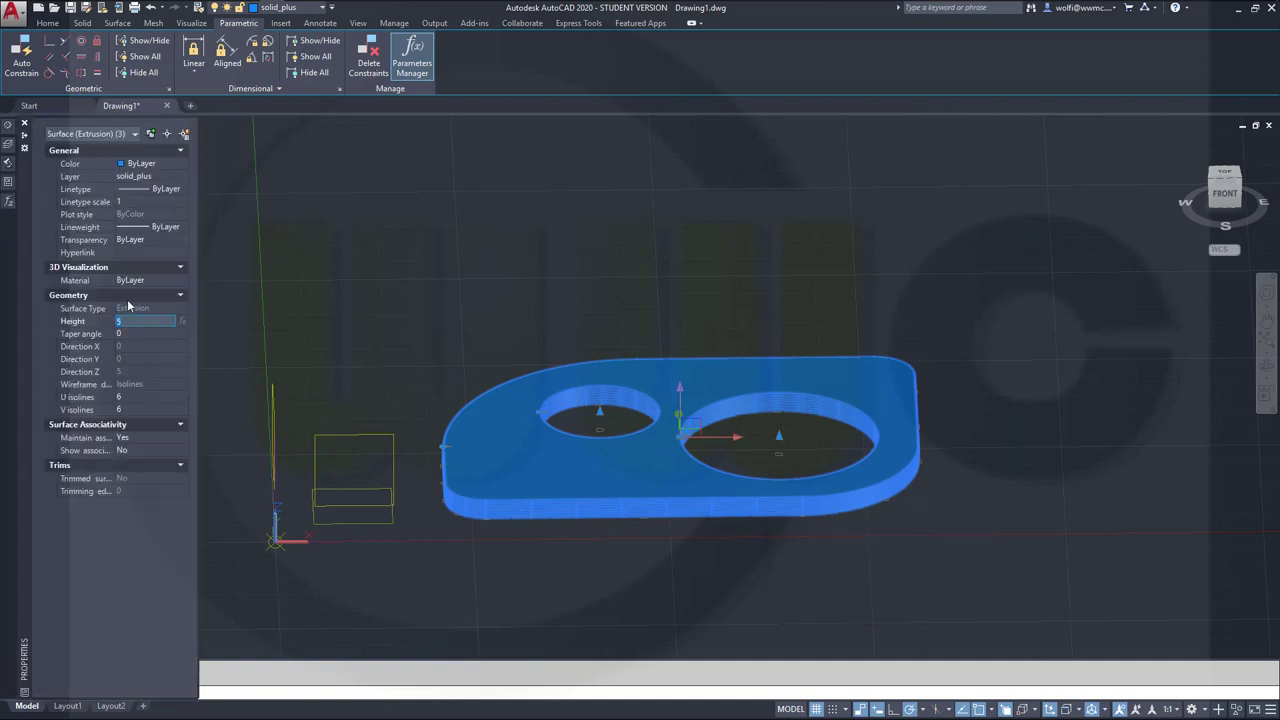
pyautogui.press('Tab')
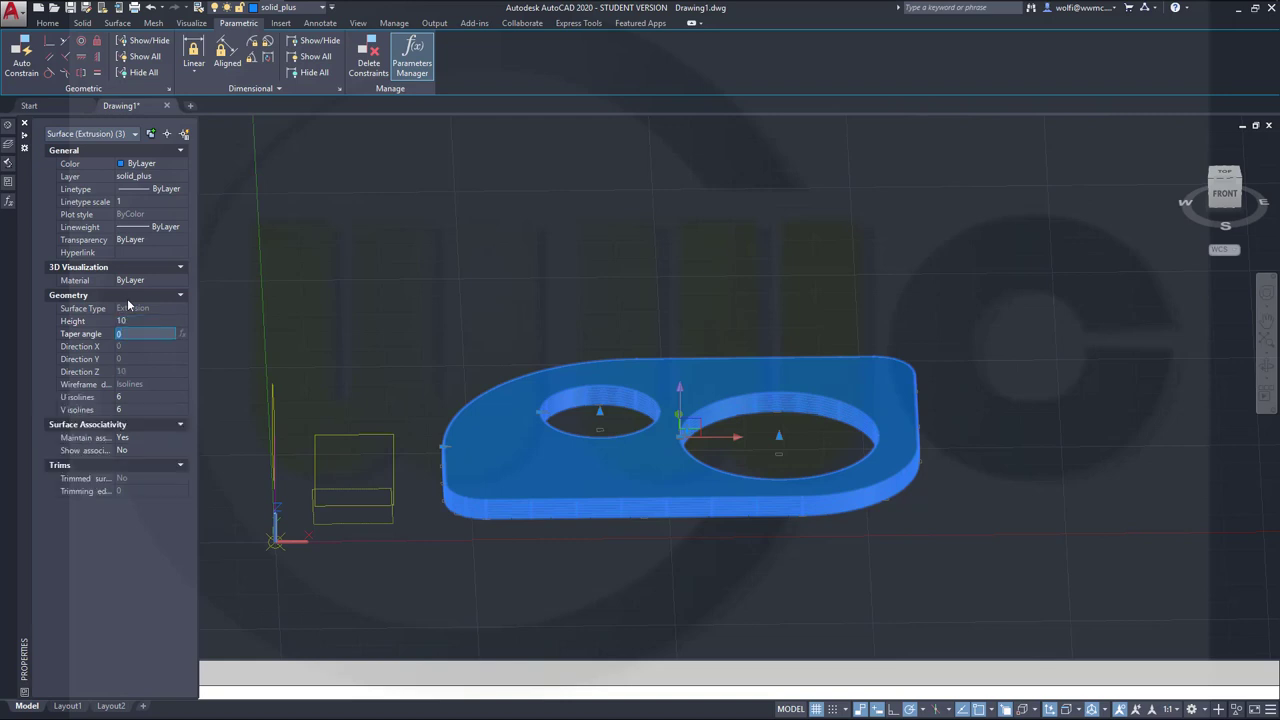
pyautogui.press('Escape')
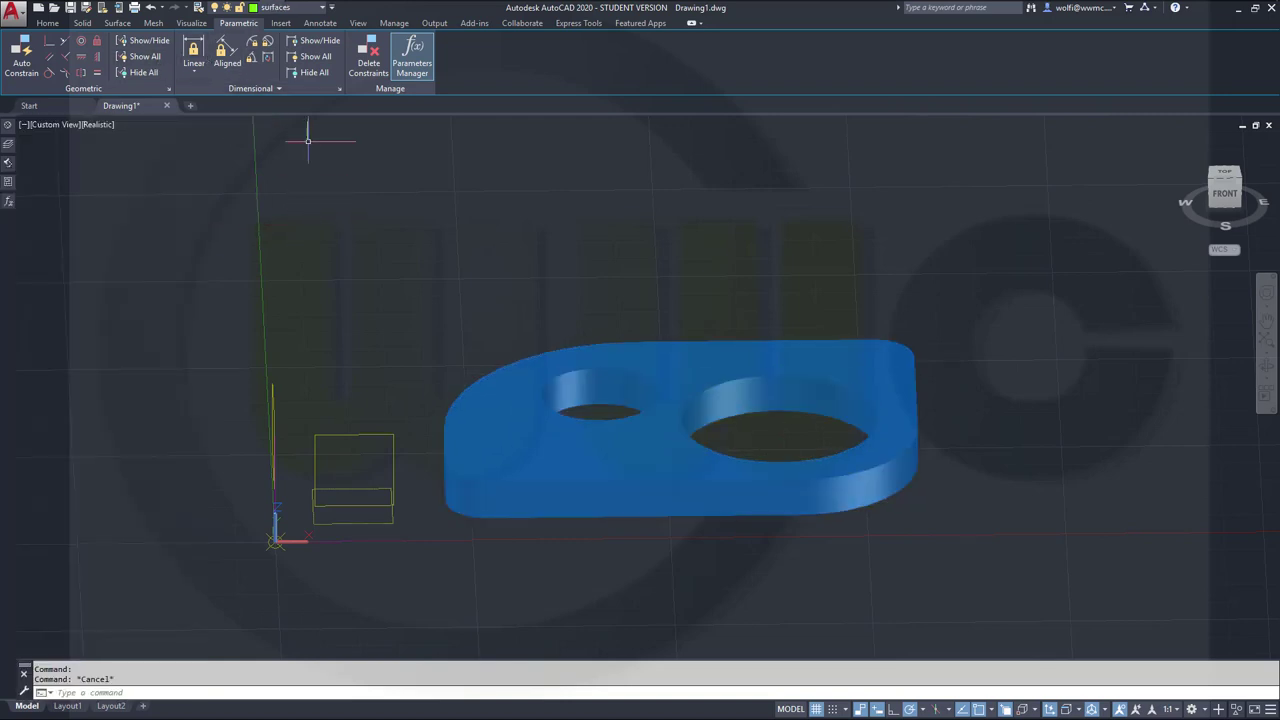
# In the Parameters Manager, set d1 to 100 and rad1 to 10.
pyautogui.click(7, 203)
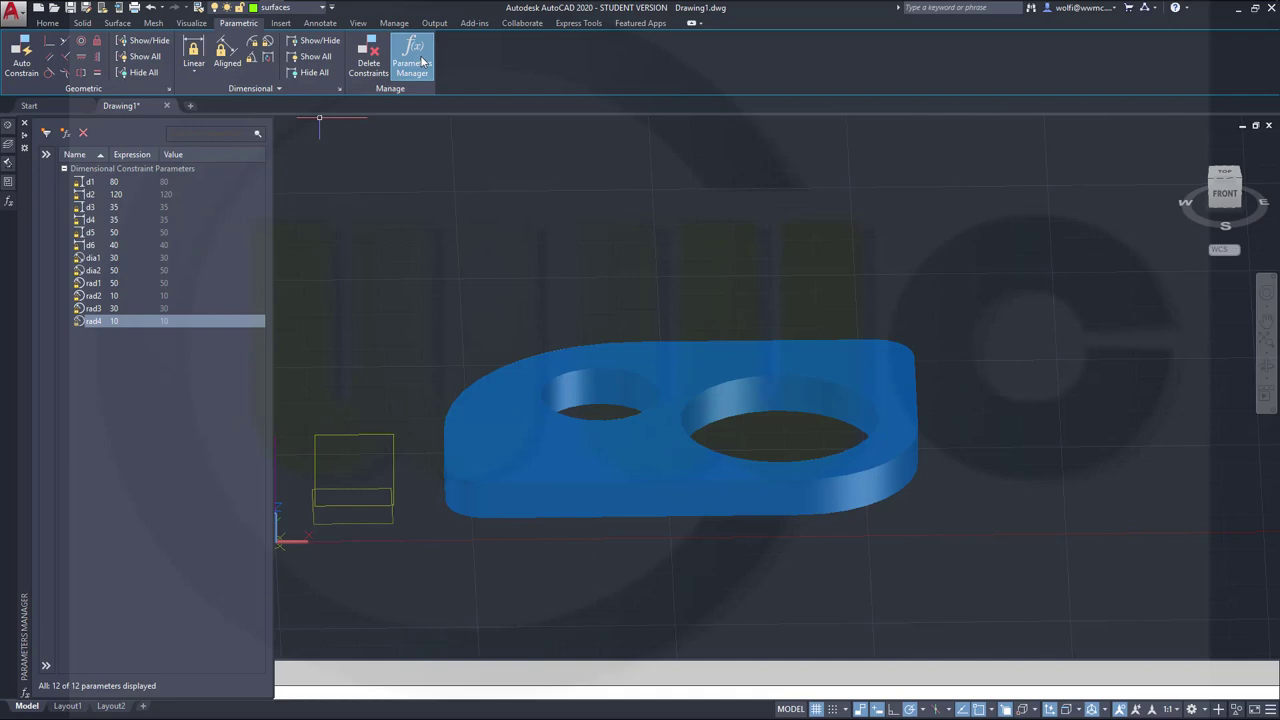
pyautogui.moveTo(3, 205)
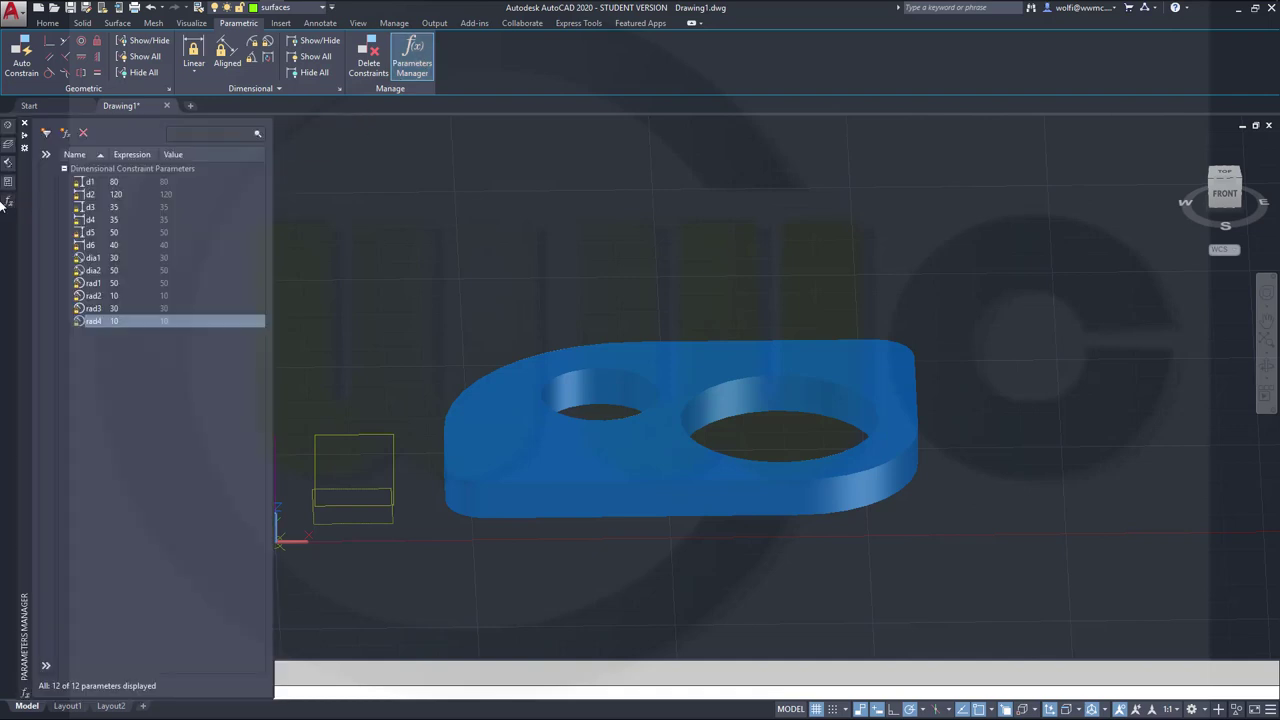
pyautogui.doubleClick(117, 183)
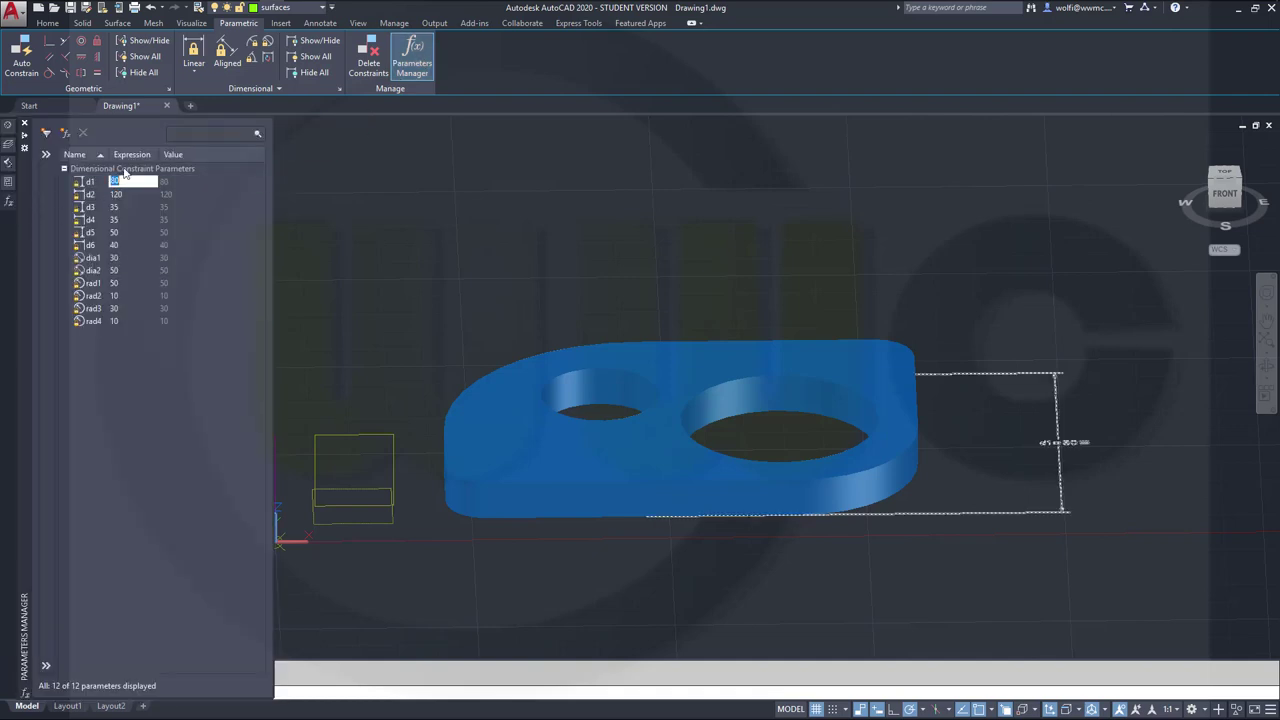
pyautogui.write('100')
pyautogui.press('Return')
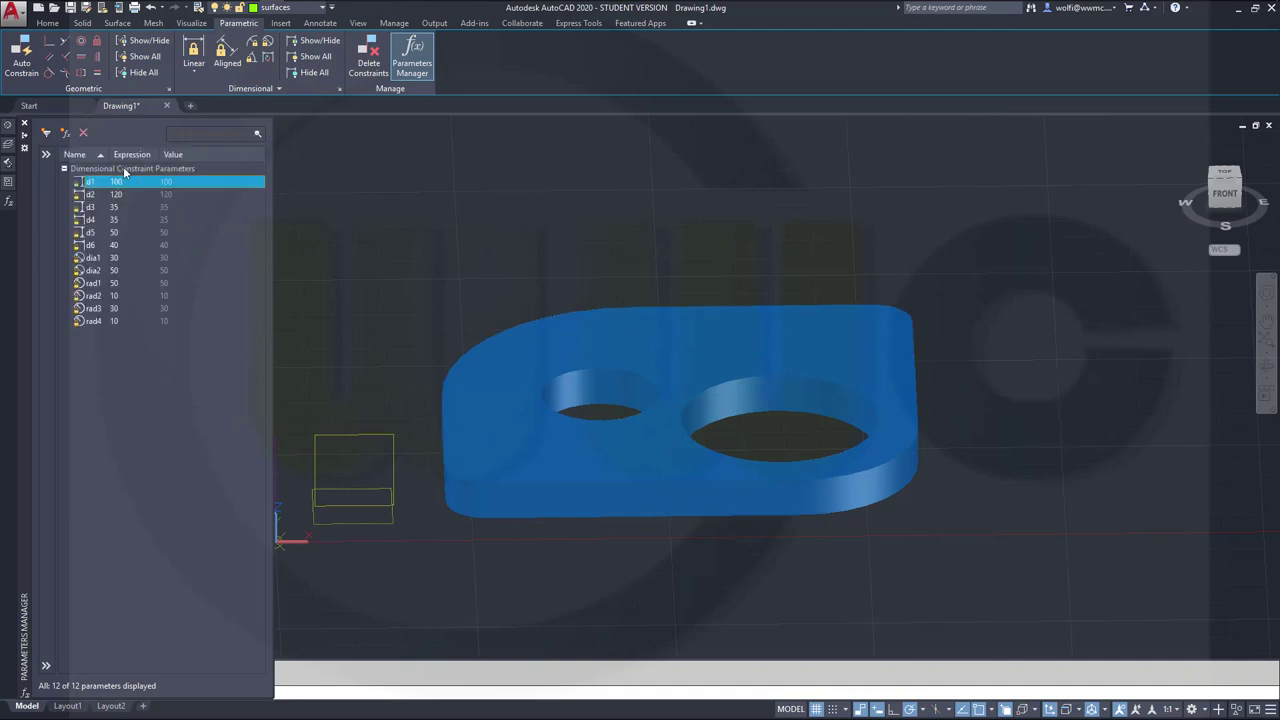
pyautogui.keyDown('shift'); pyautogui.moveTo(343, 151); pyautogui.dragTo(640, 408, button='middle'); pyautogui.keyUp('shift')
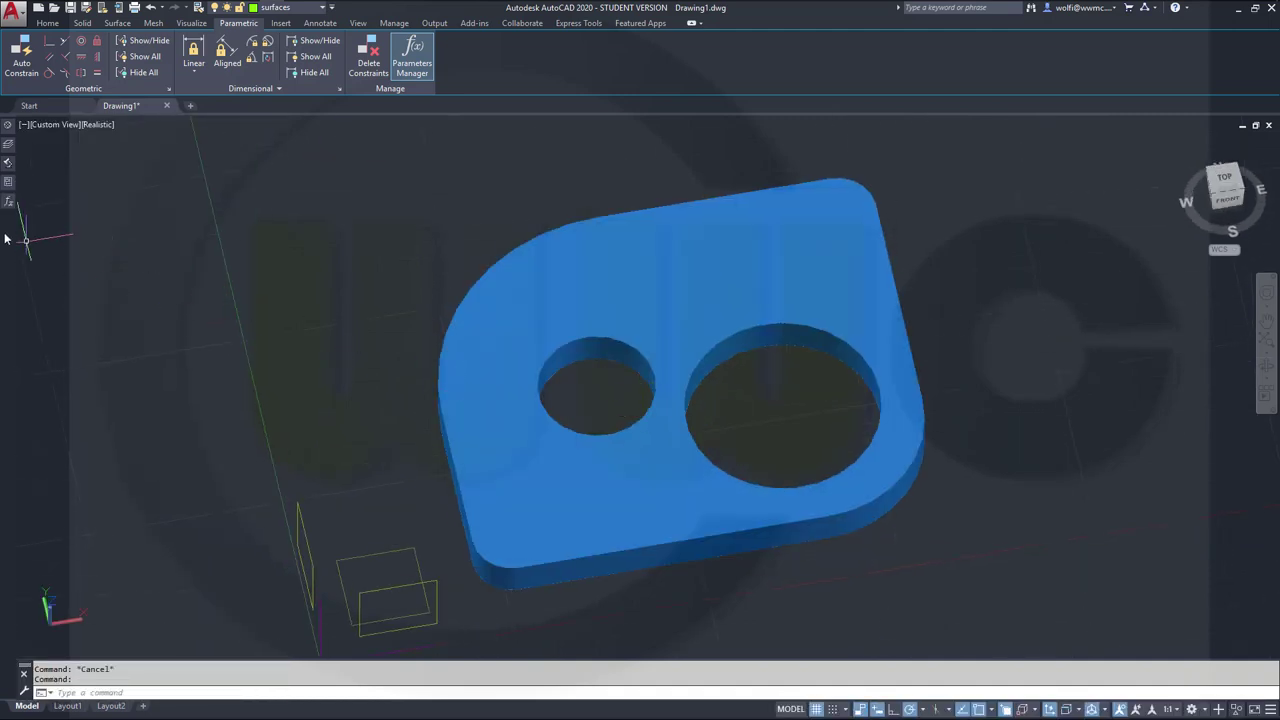
pyautogui.moveTo(5, 207)
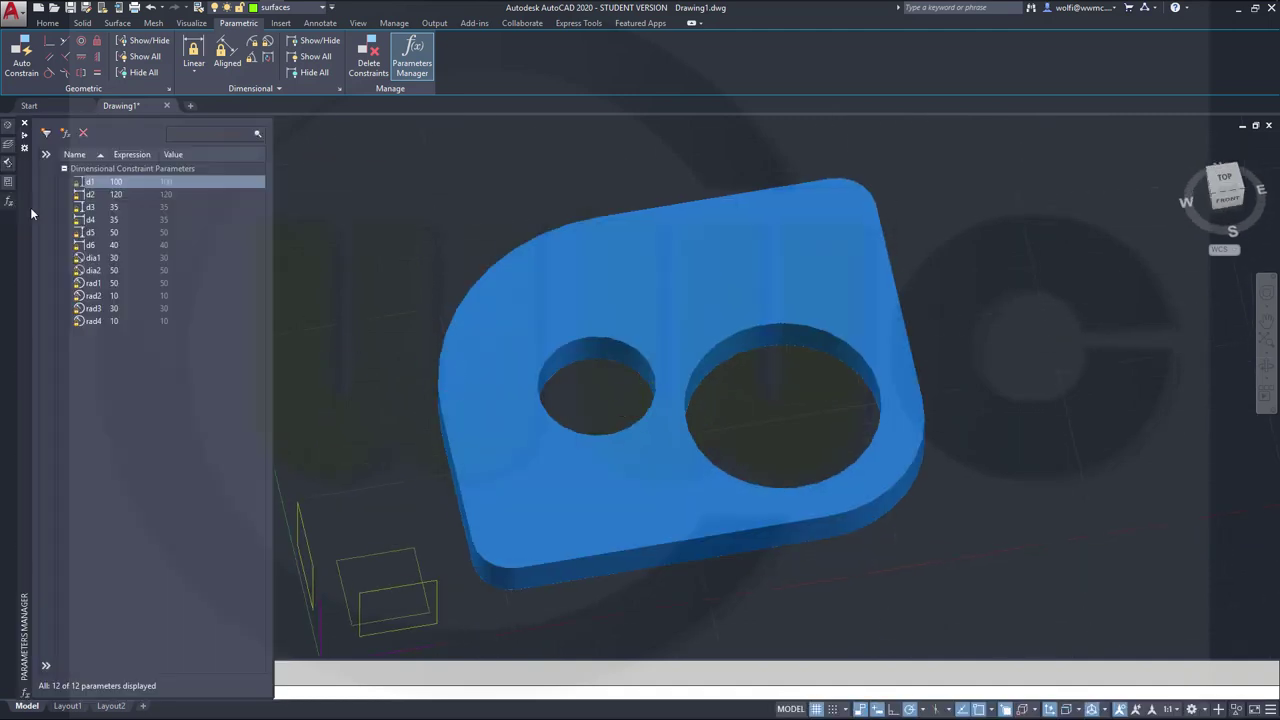
pyautogui.doubleClick(118, 285)
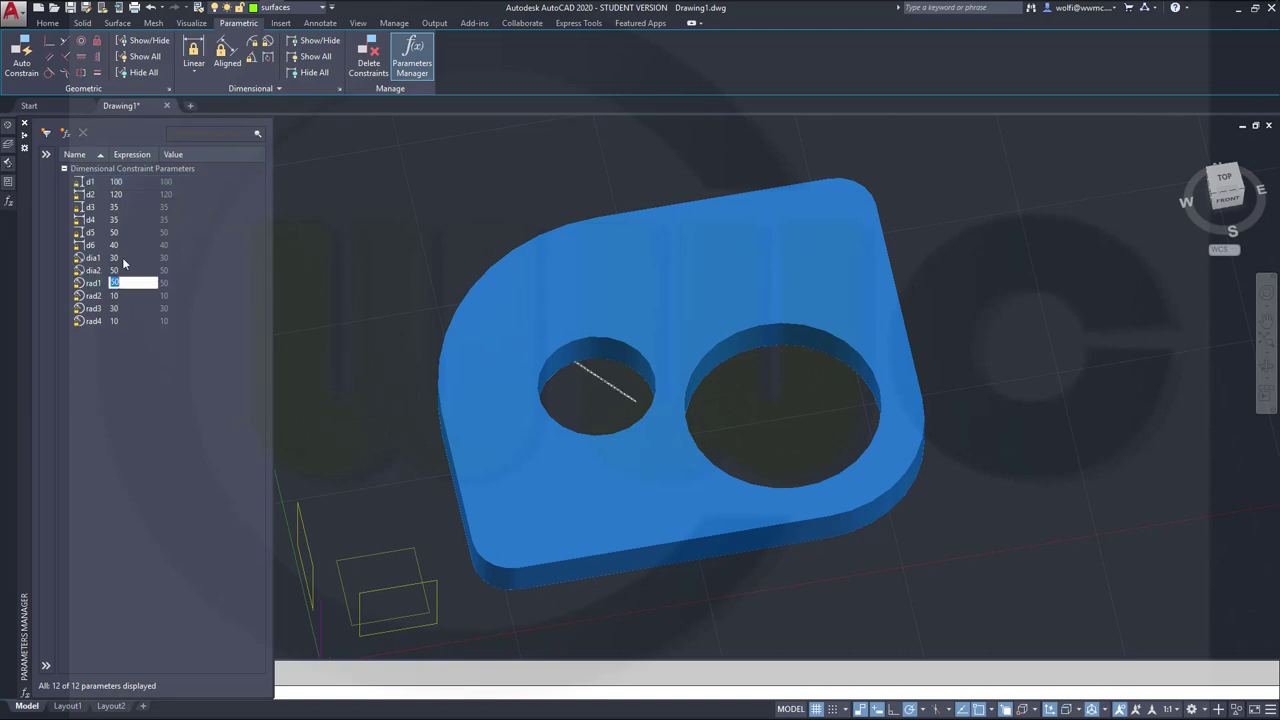
pyautogui.press('Return')
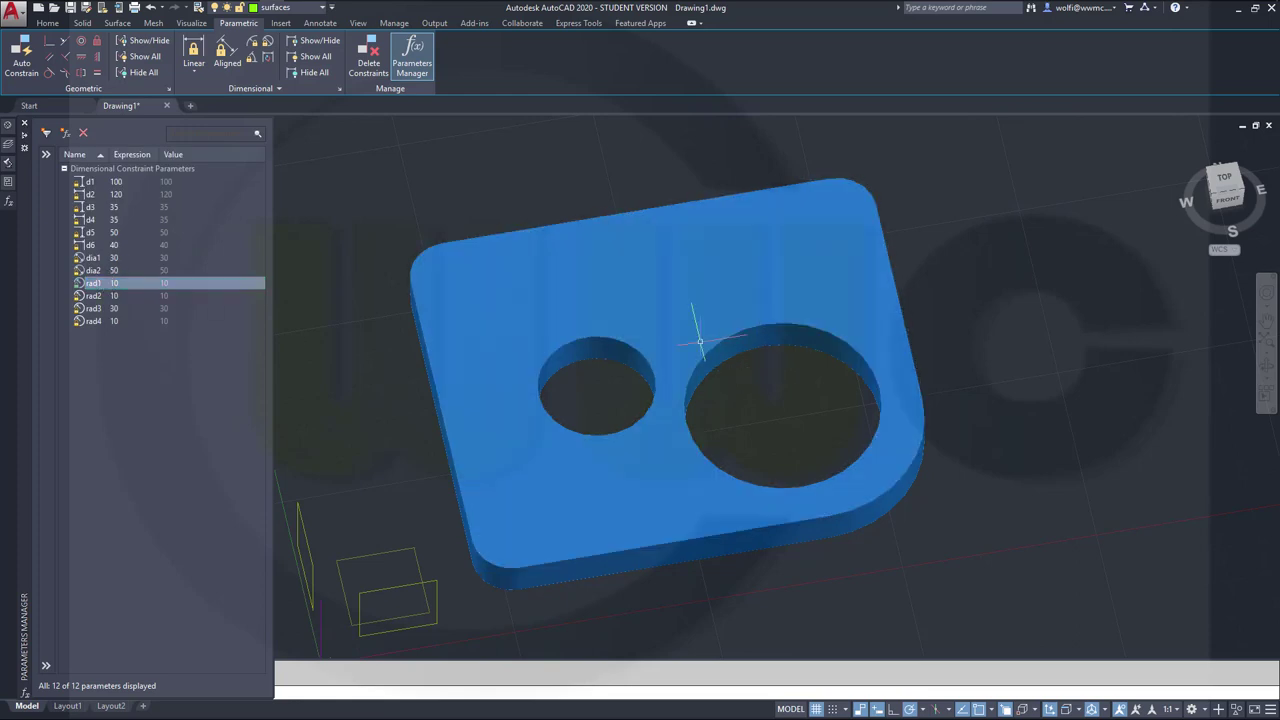
pyautogui.press('Escape')
# Set d5 to 60 and dia1 to 40, shifting and enlarging the small hole.
pyautogui.moveTo(4, 205)
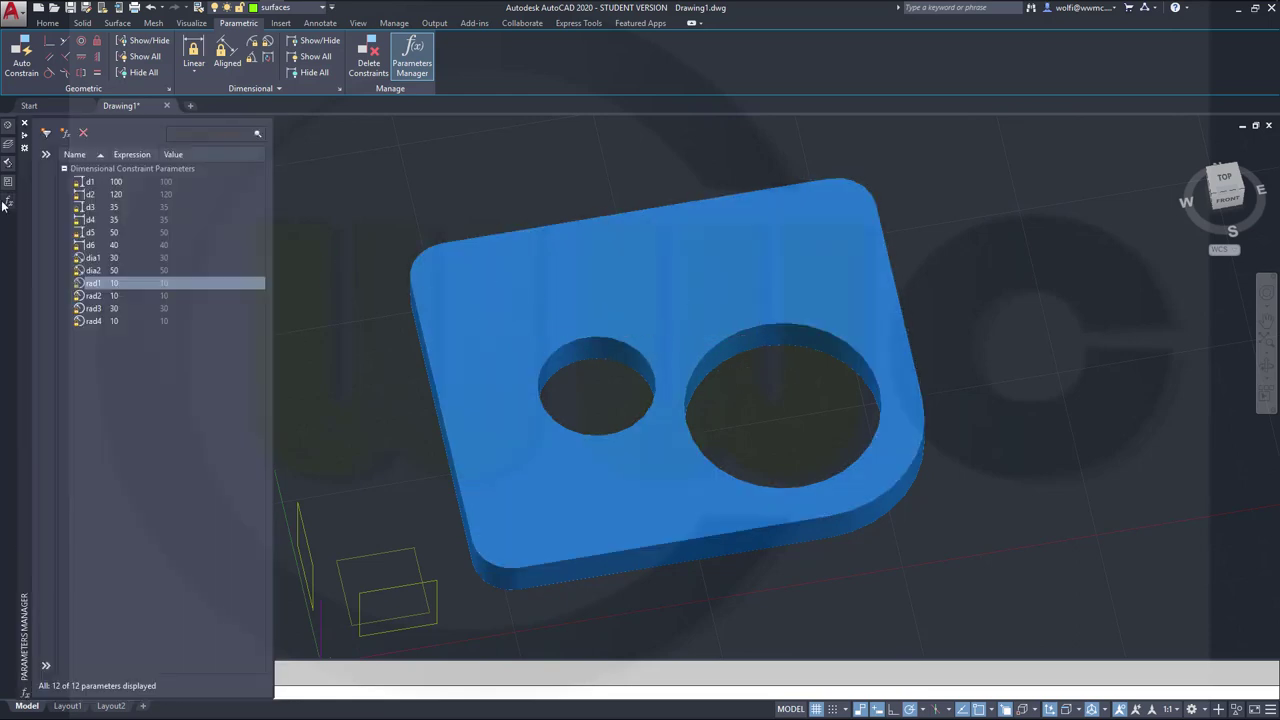
pyautogui.doubleClick(116, 233)
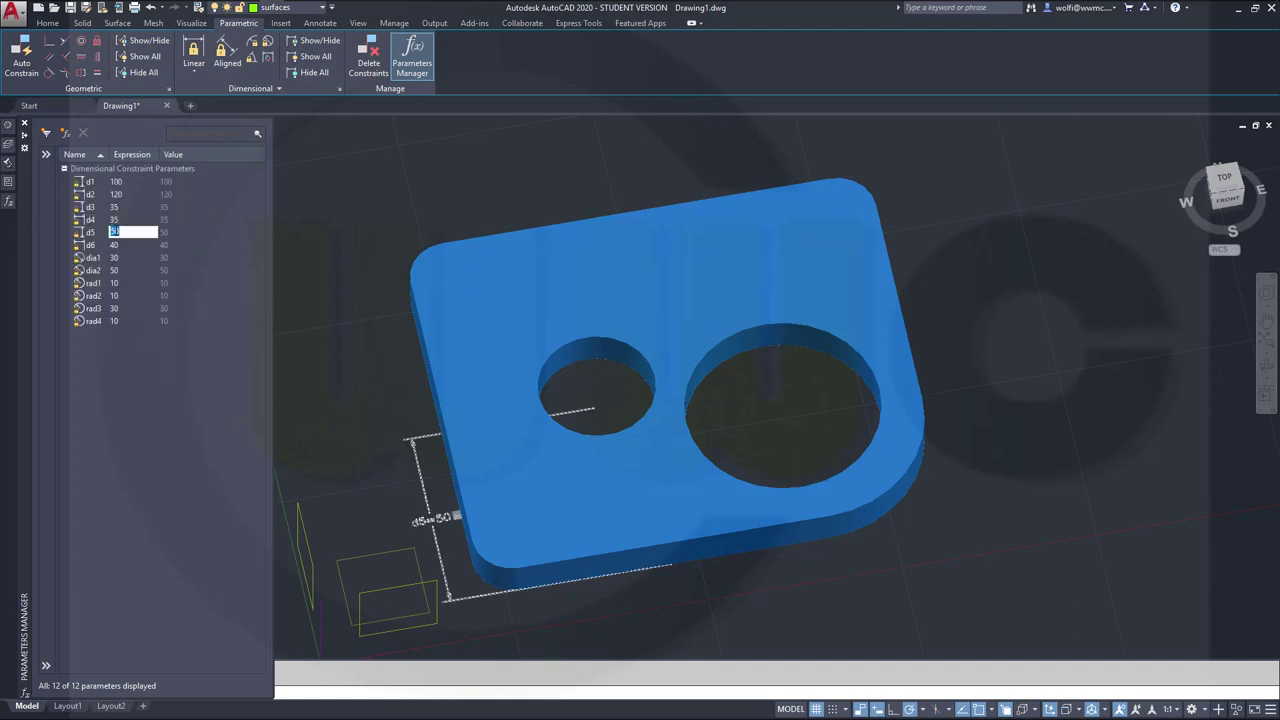
pyautogui.write('60')
pyautogui.press('Return')
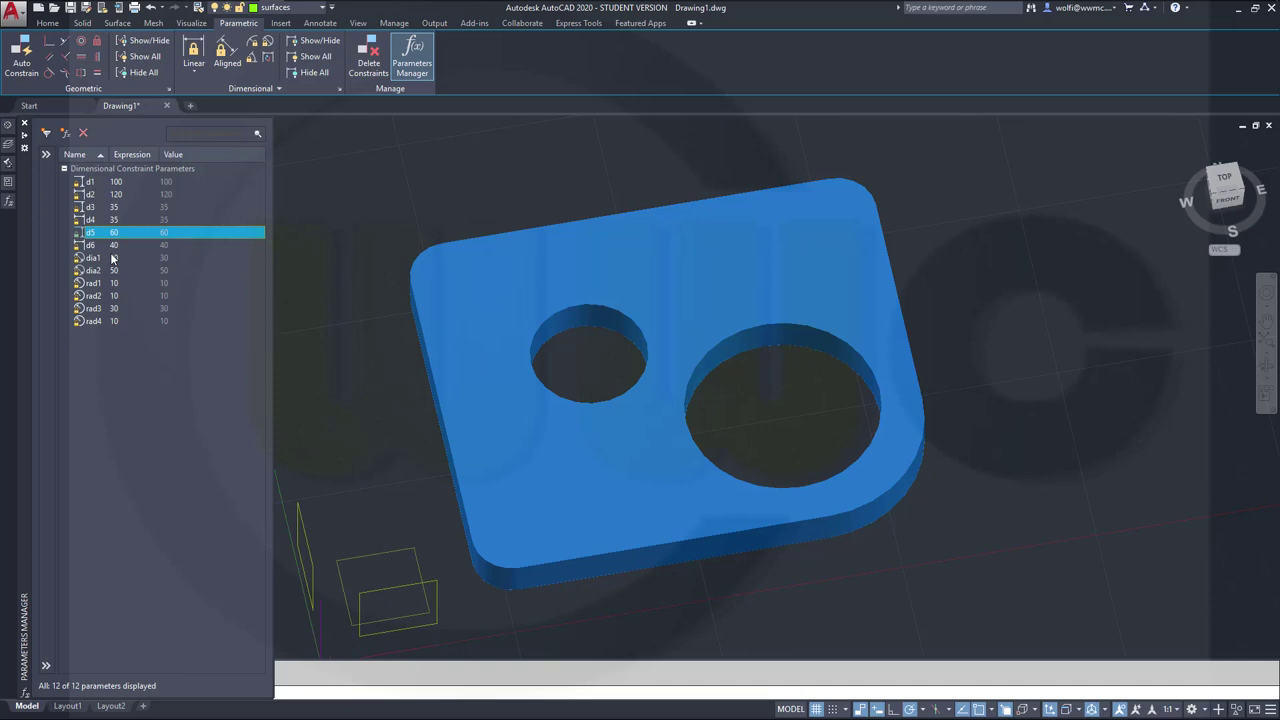
pyautogui.doubleClick(113, 258)
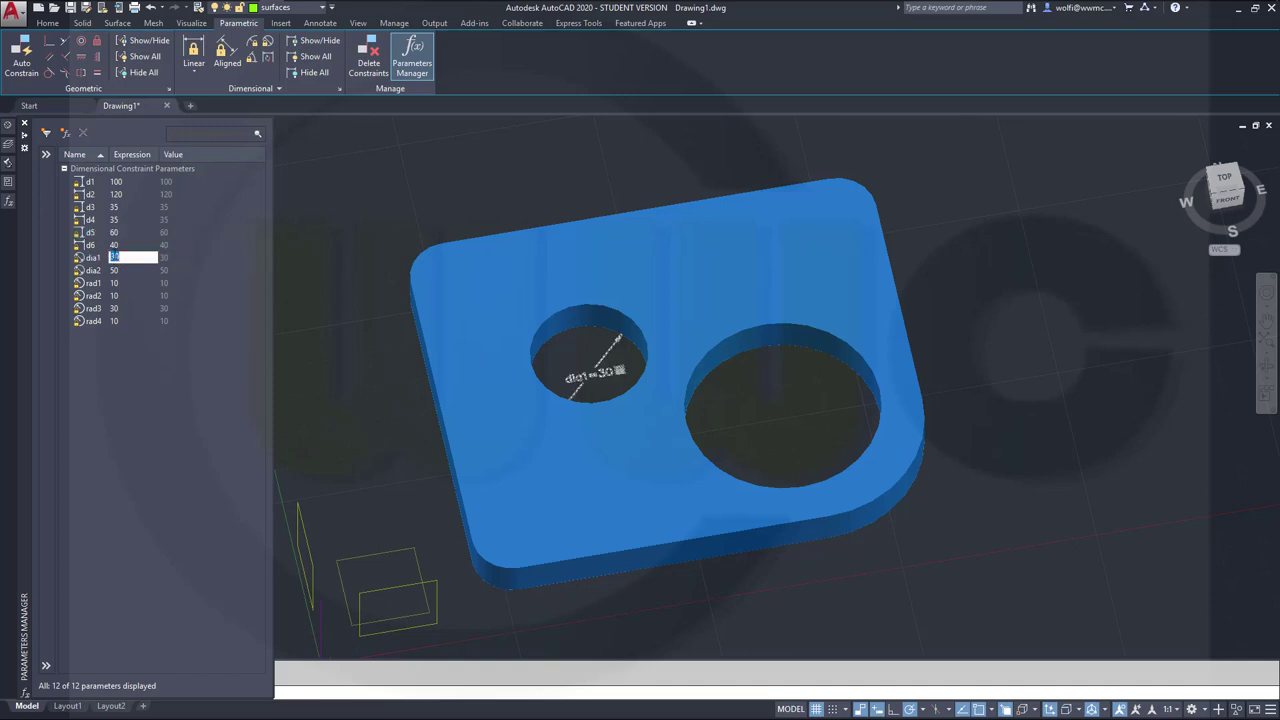
pyautogui.write('40')
pyautogui.press('Return')
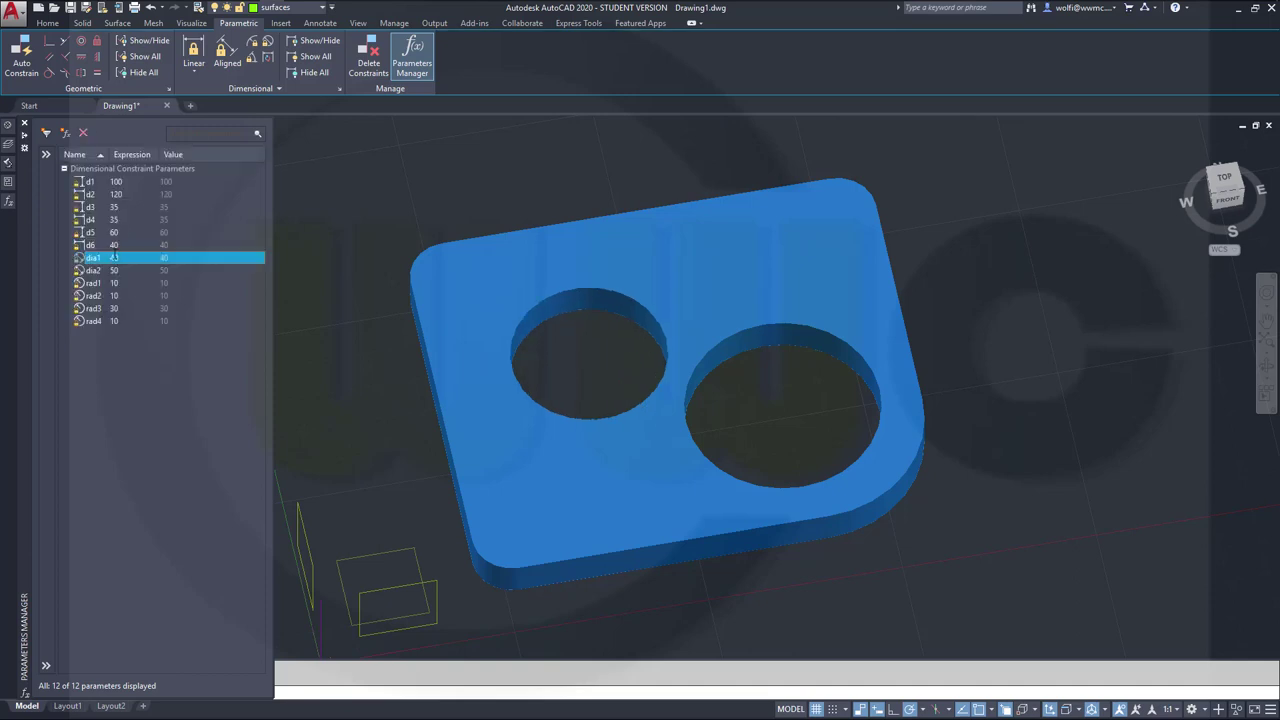
pyautogui.keyDown('shift'); pyautogui.moveTo(542, 444); pyautogui.dragTo(494, 404, button='middle'); pyautogui.keyUp('shift')
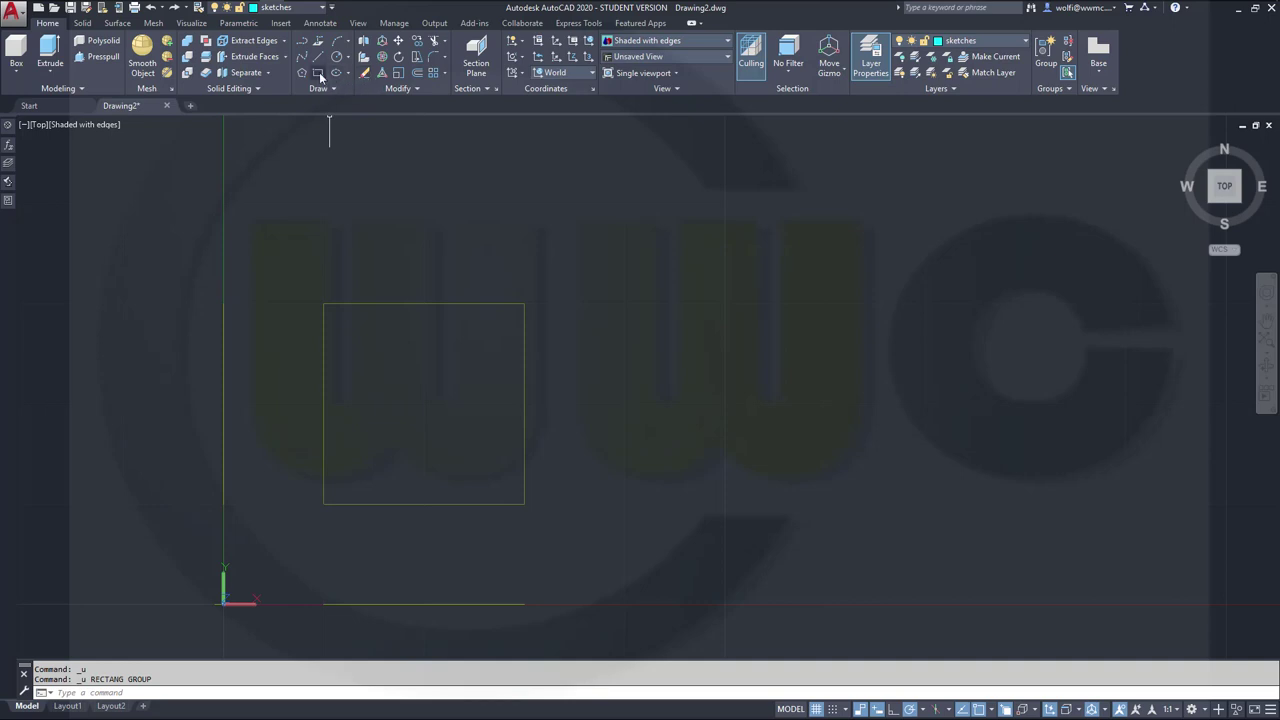
# With Infer Constraints off, draw a 120 by 80 rectangle and centre it in the view.
pyautogui.click(860, 709)
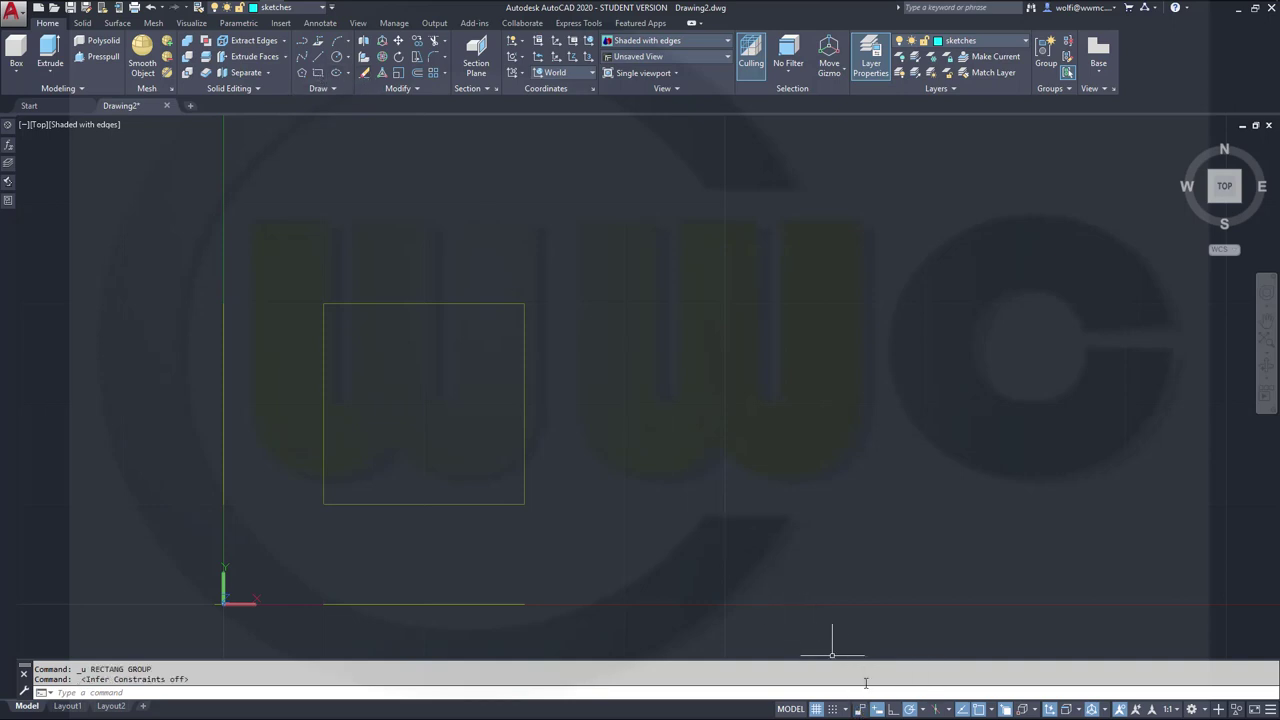
pyautogui.click(320, 76)
pyautogui.click(617, 404)
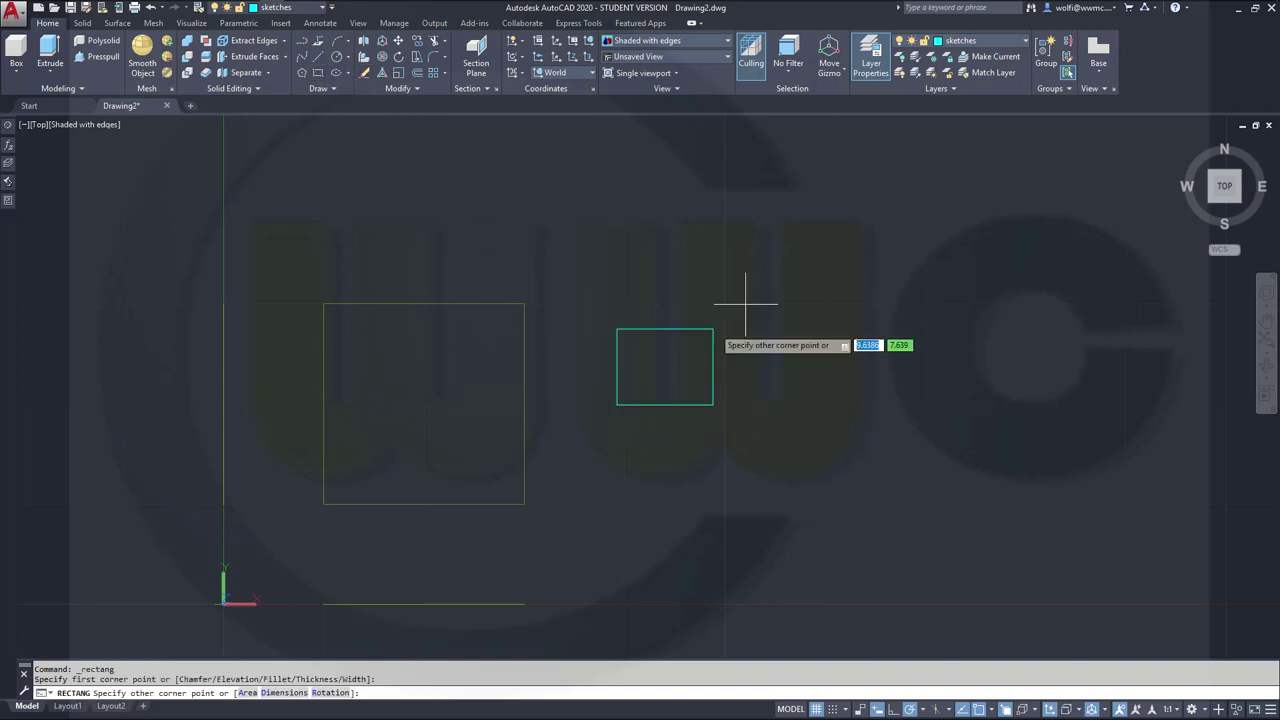
pyautogui.write('120')
pyautogui.press('Tab')
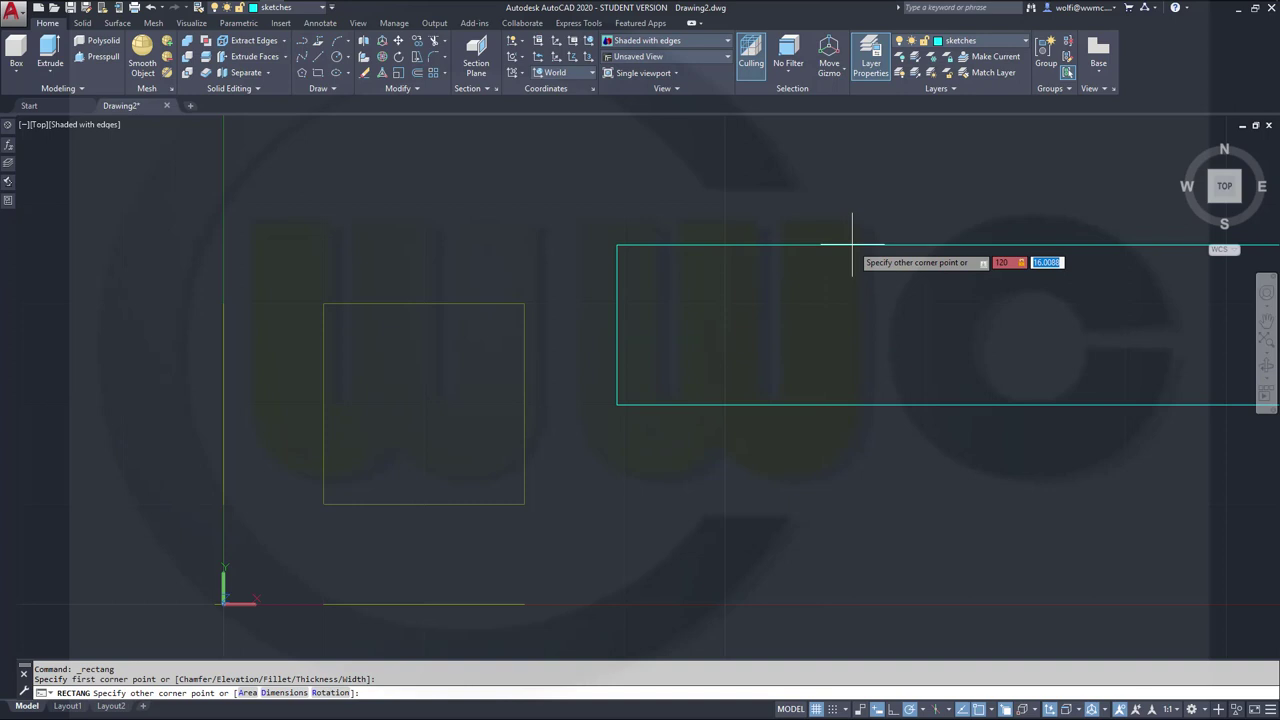
pyautogui.write('80')
pyautogui.press('Return')
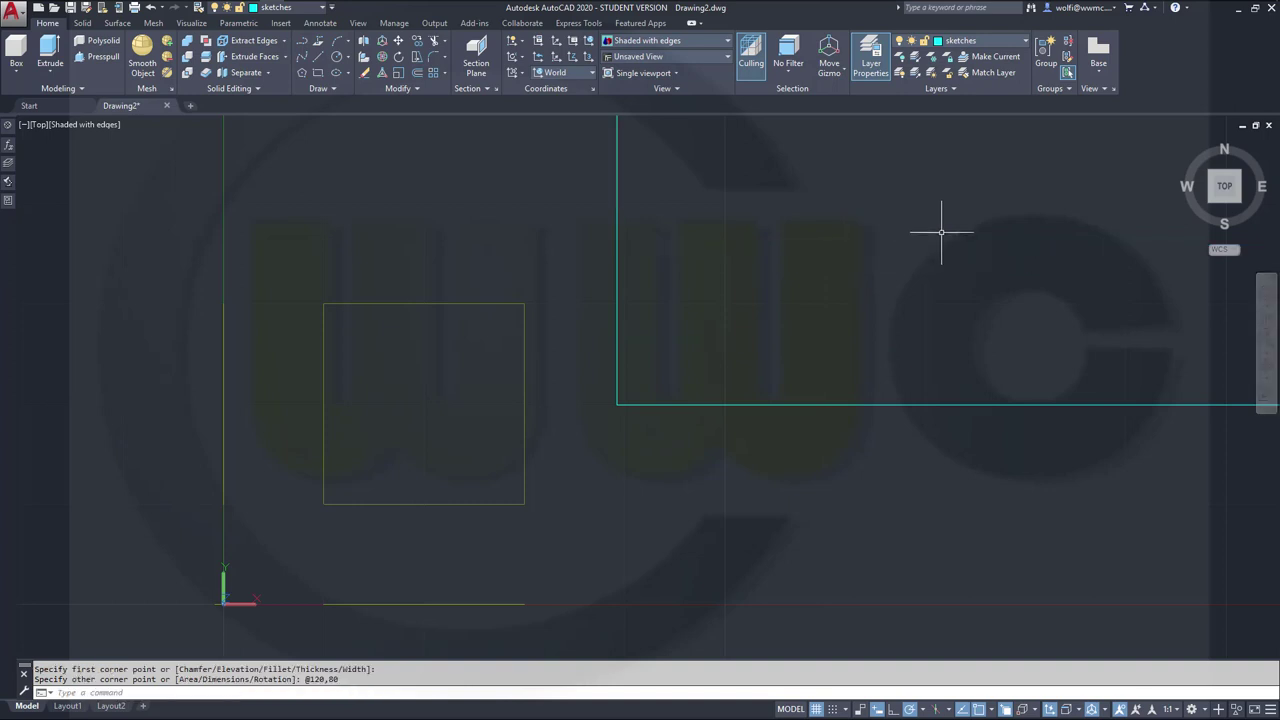
pyautogui.scroll(-3, 940, 232)
pyautogui.moveTo(980, 208); pyautogui.dragTo(635, 412, button='middle')
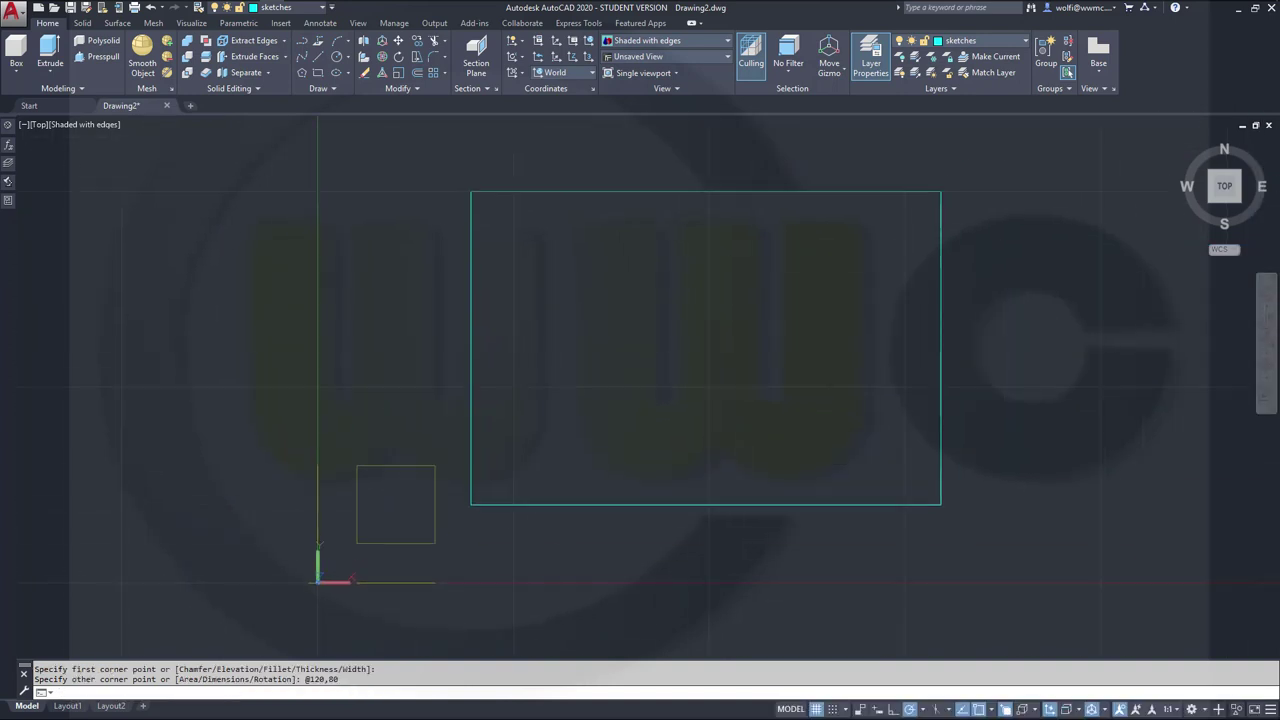
# Draw a radius-15 circle at the rectangle's lower-left corner and move it by 40,50.
pyautogui.click(336, 57)
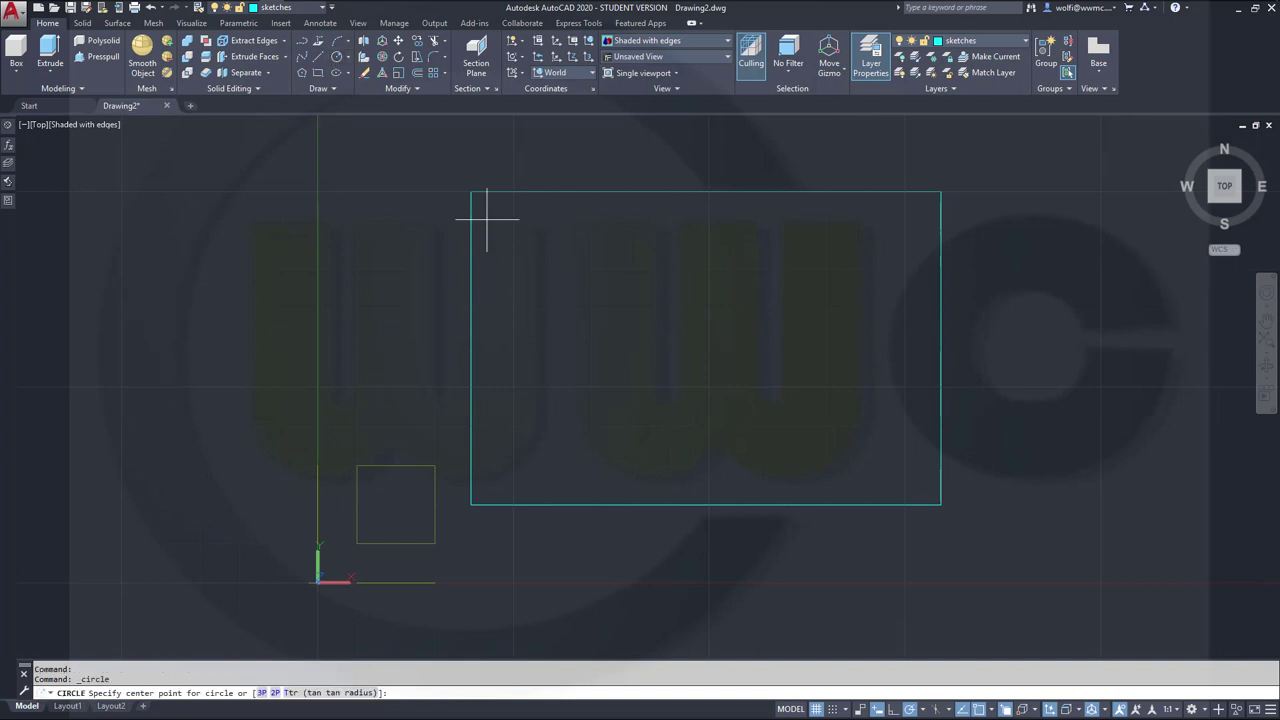
pyautogui.click(472, 503)
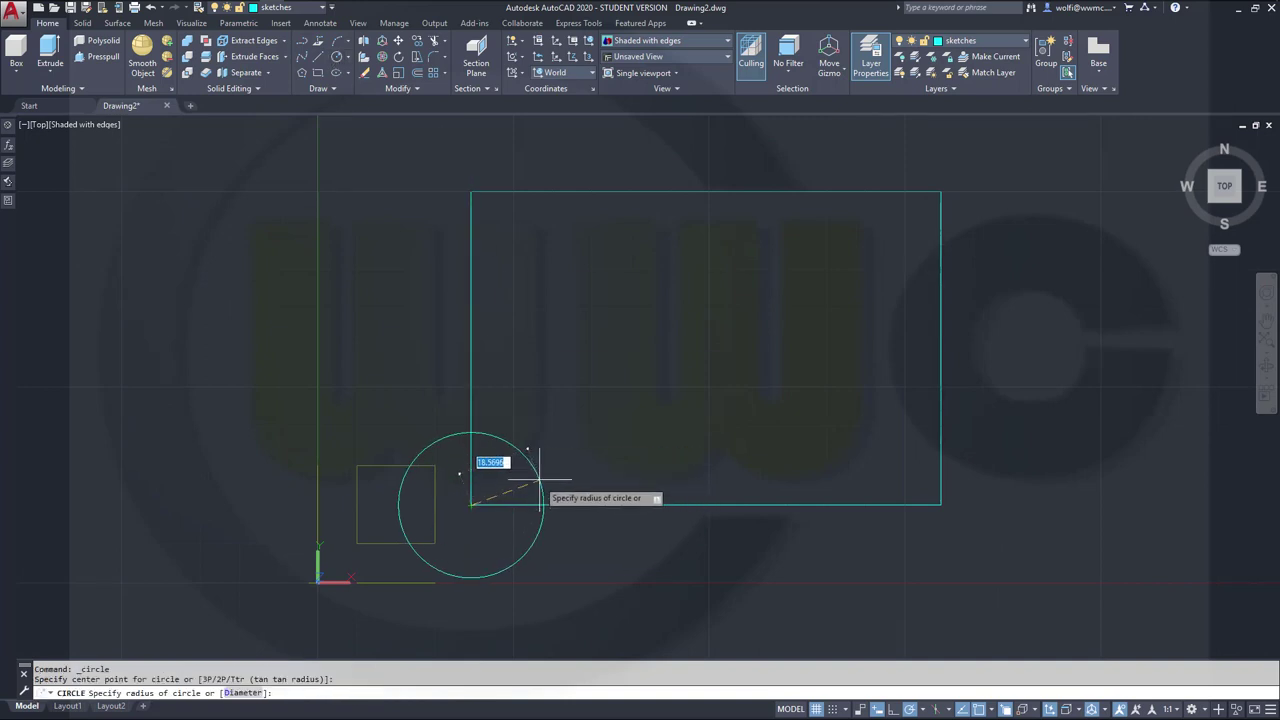
pyautogui.write('15')
pyautogui.press('Return')
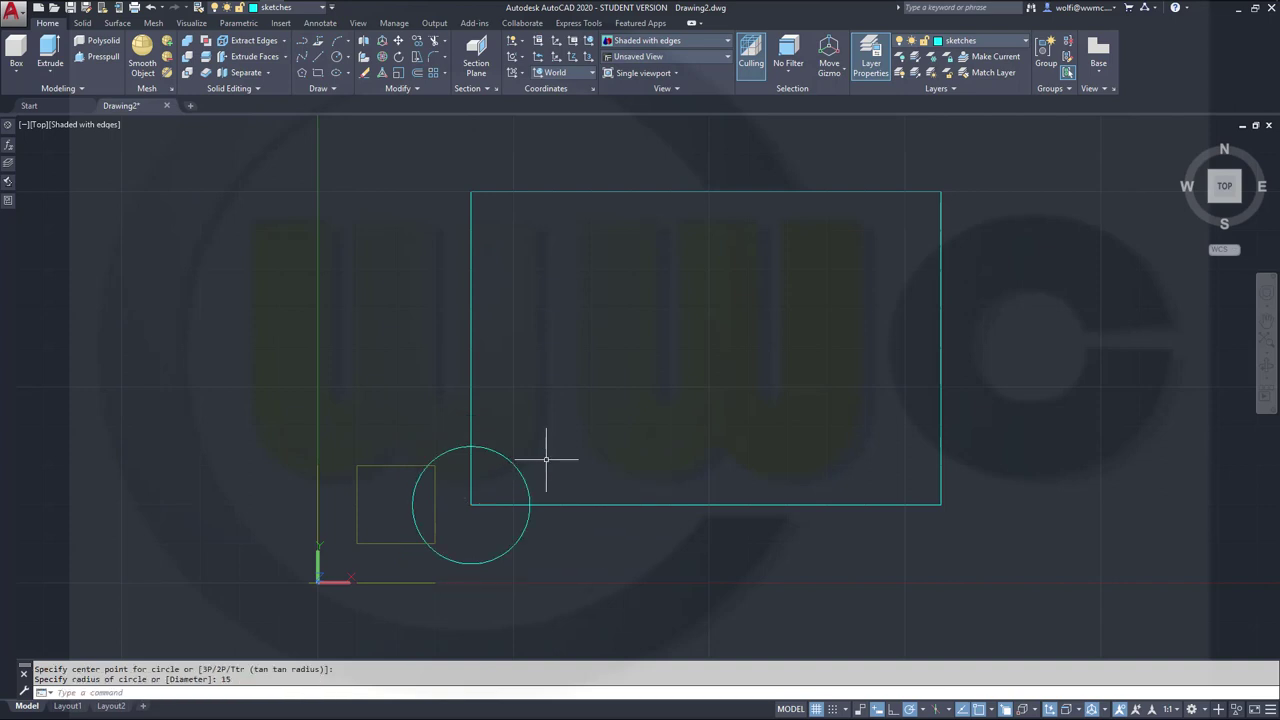
pyautogui.click(399, 40)
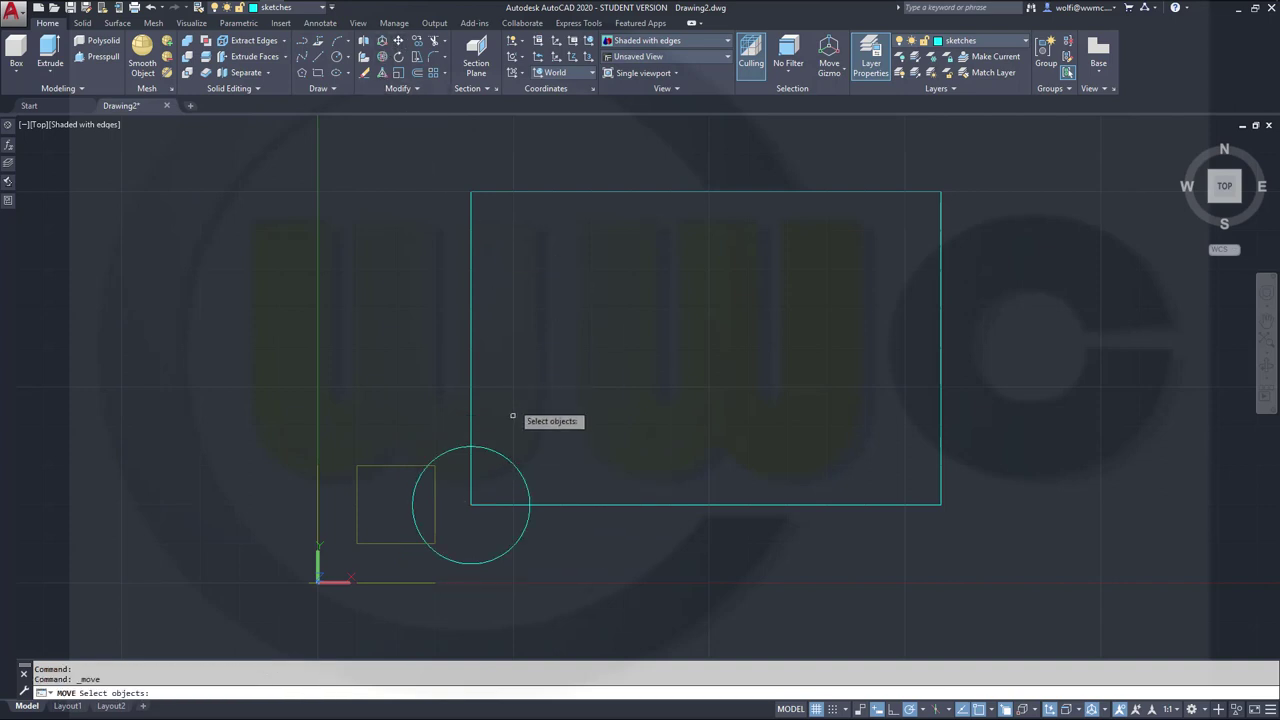
pyautogui.click(525, 479)
pyautogui.press('Return')
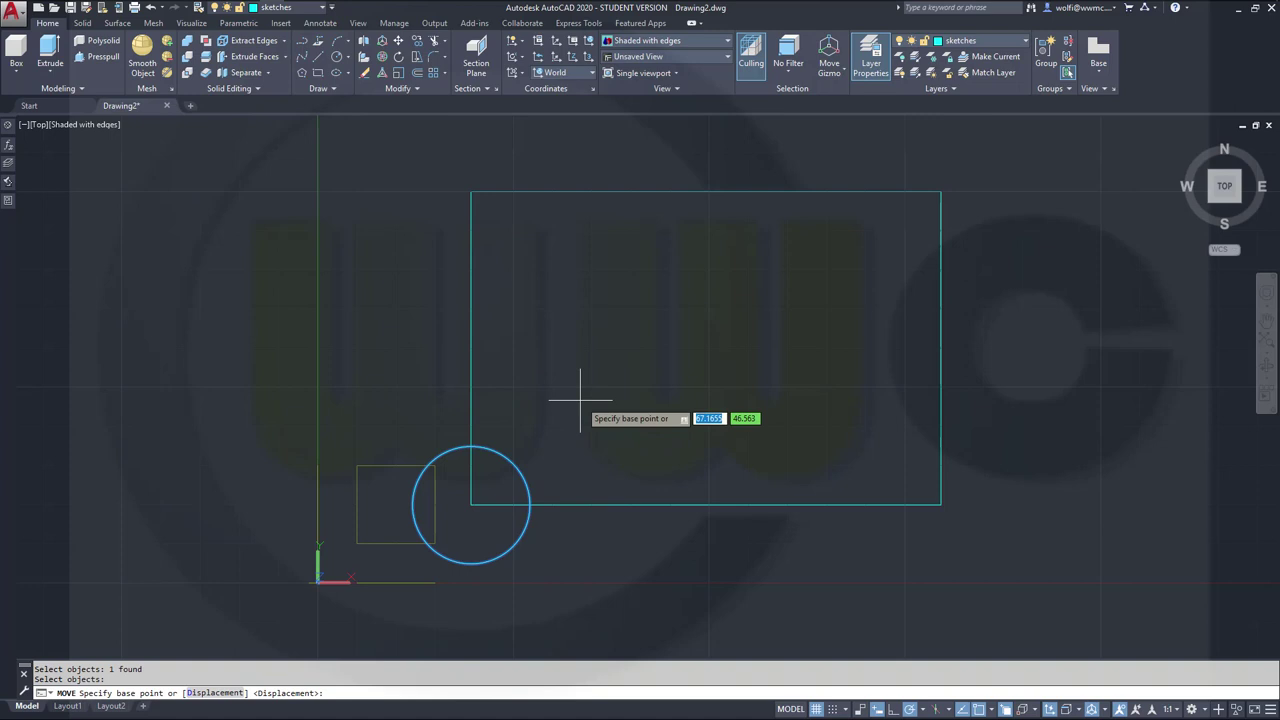
pyautogui.click(505, 382)
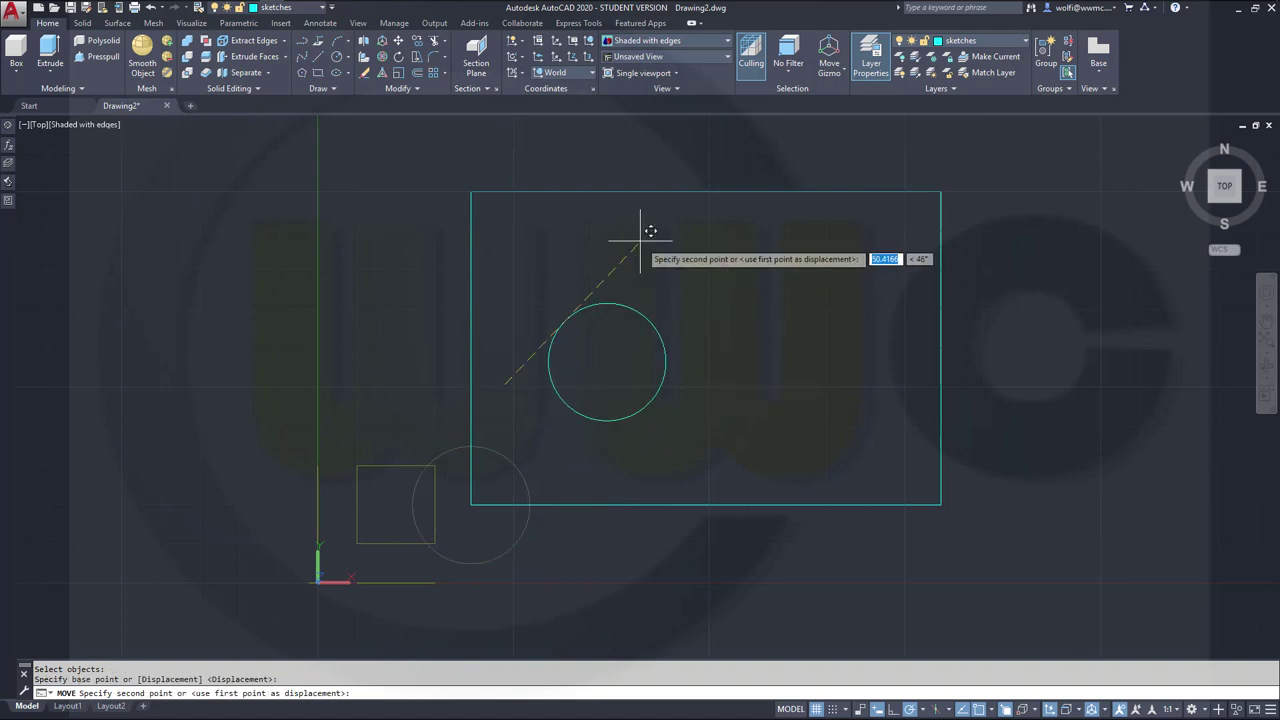
pyautogui.press('Tab')
pyautogui.write('5')
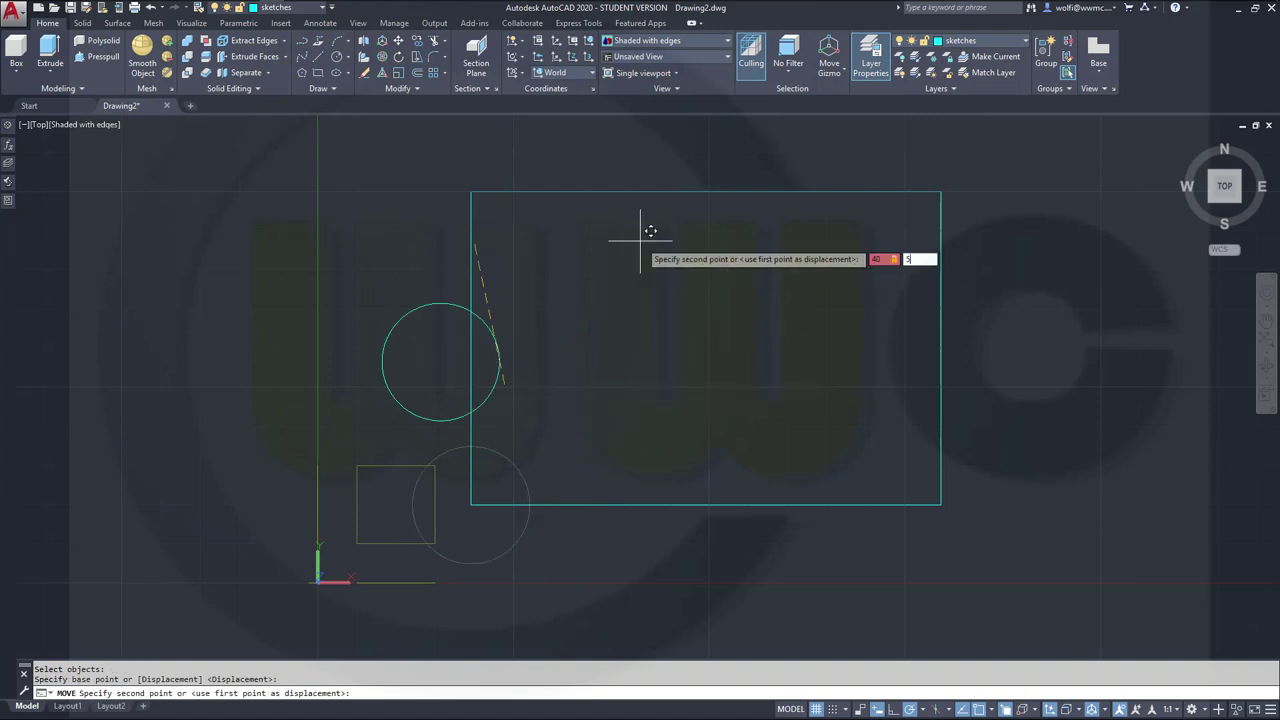
pyautogui.write('0')
pyautogui.press('Return')
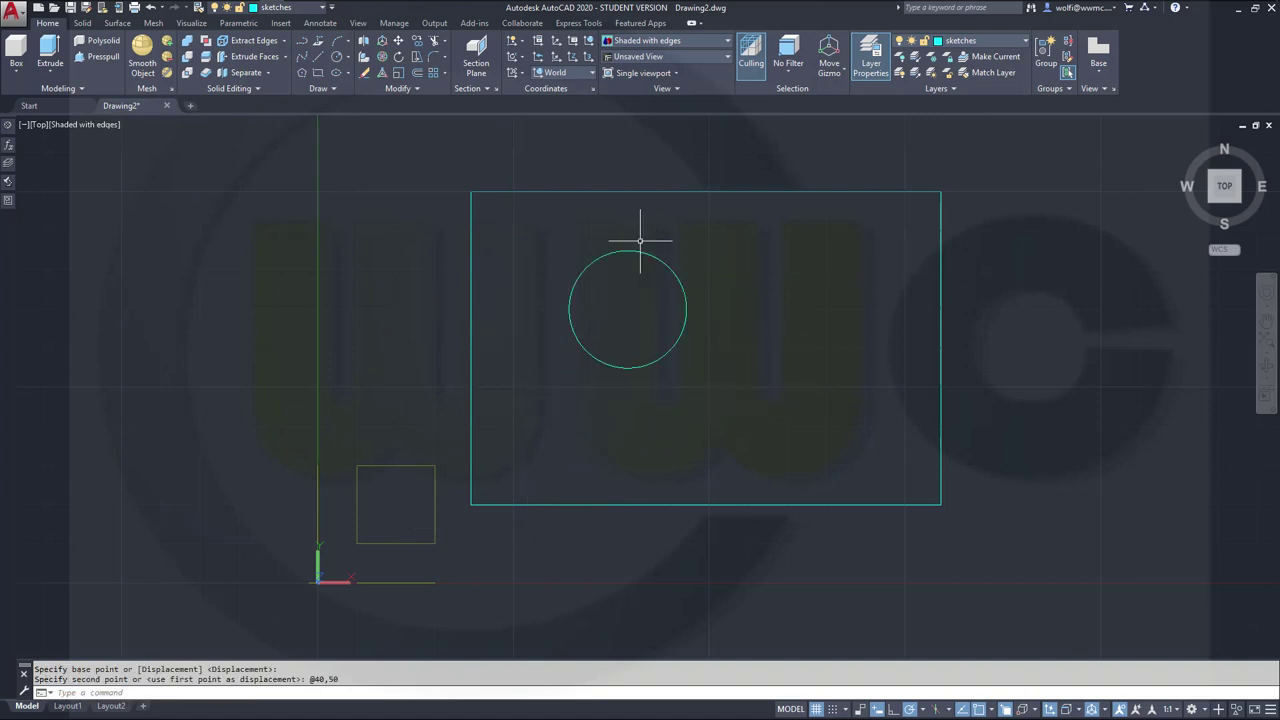
# Draw a radius-25 circle at the lower-right corner and move it by -35,35.
pyautogui.click(338, 57)
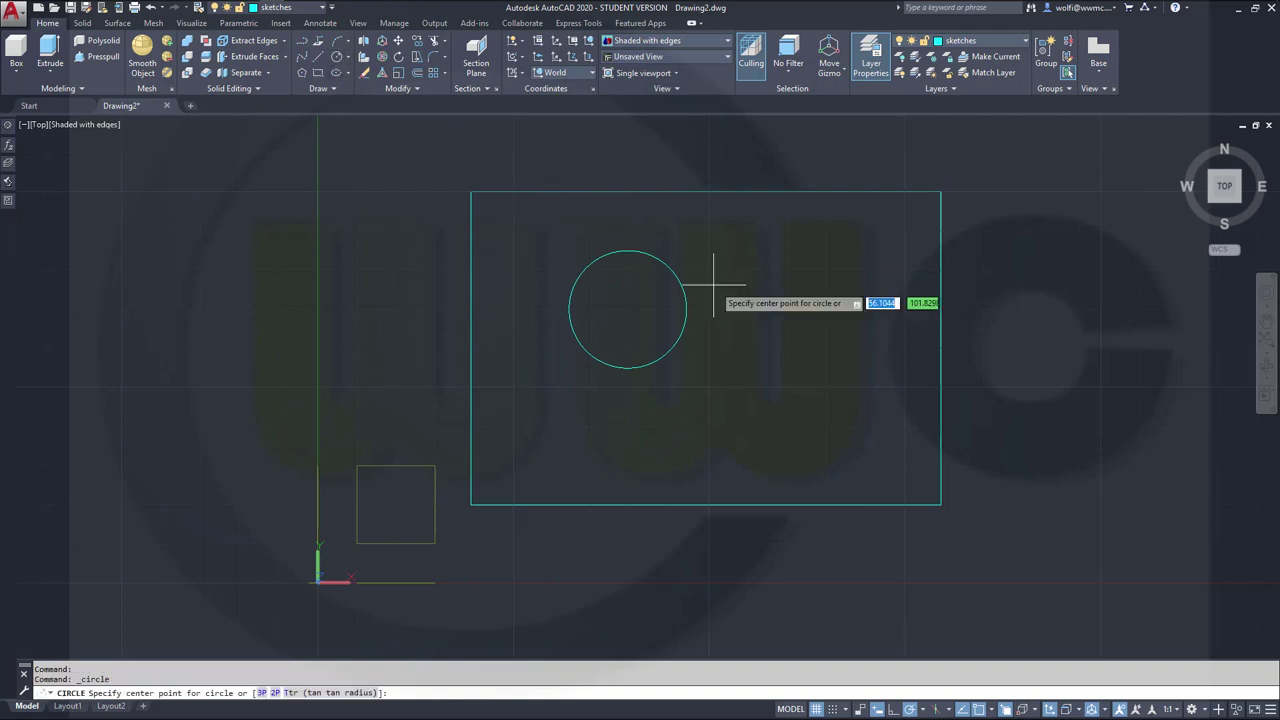
pyautogui.click(942, 504)
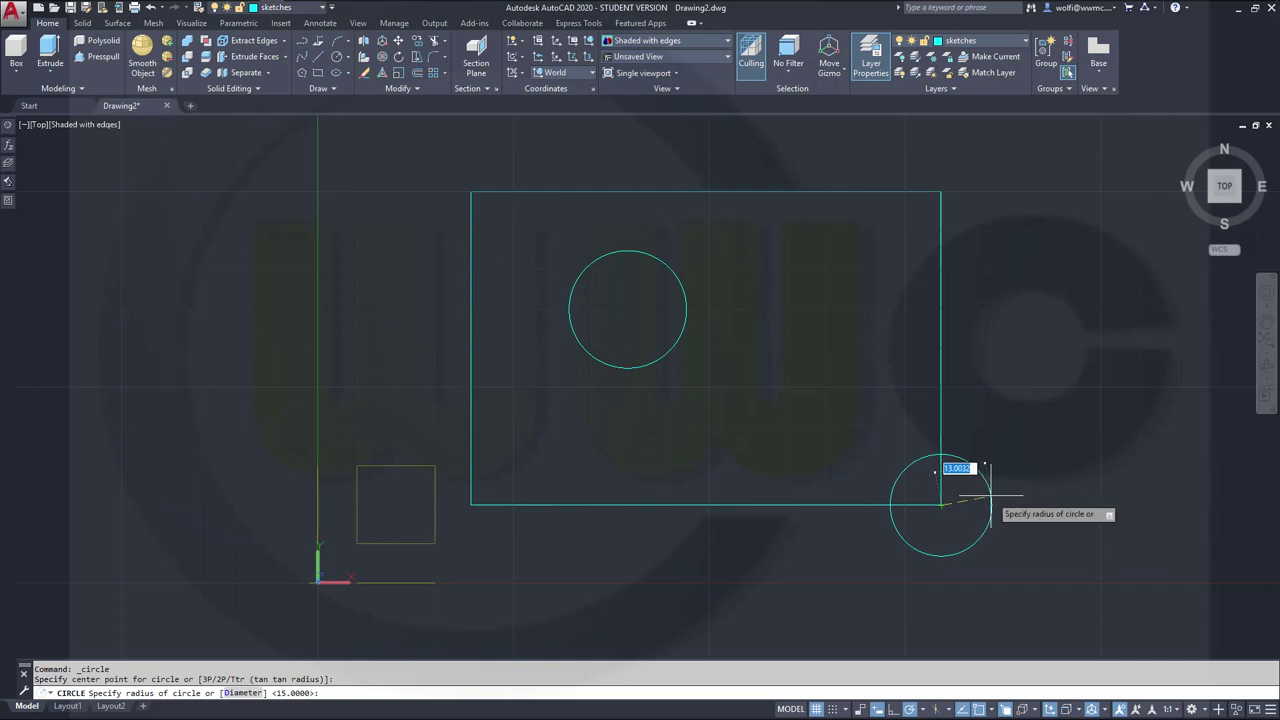
pyautogui.press('Return')
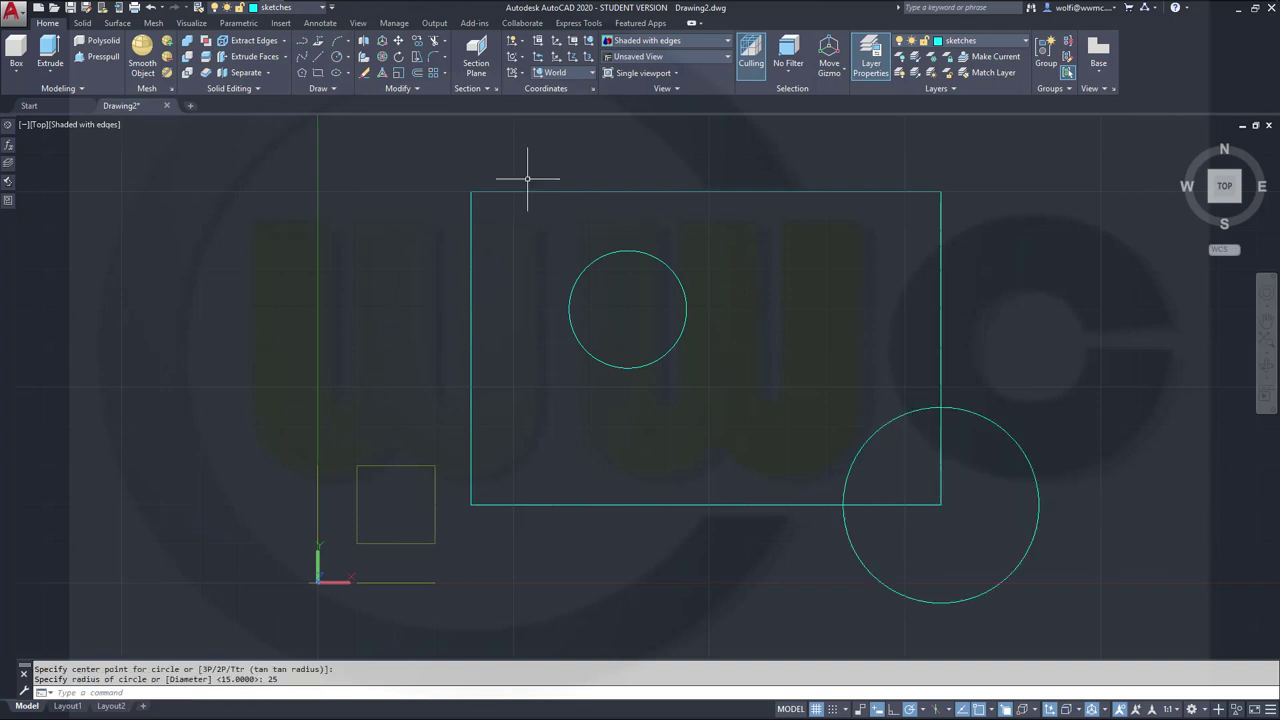
pyautogui.click(396, 41)
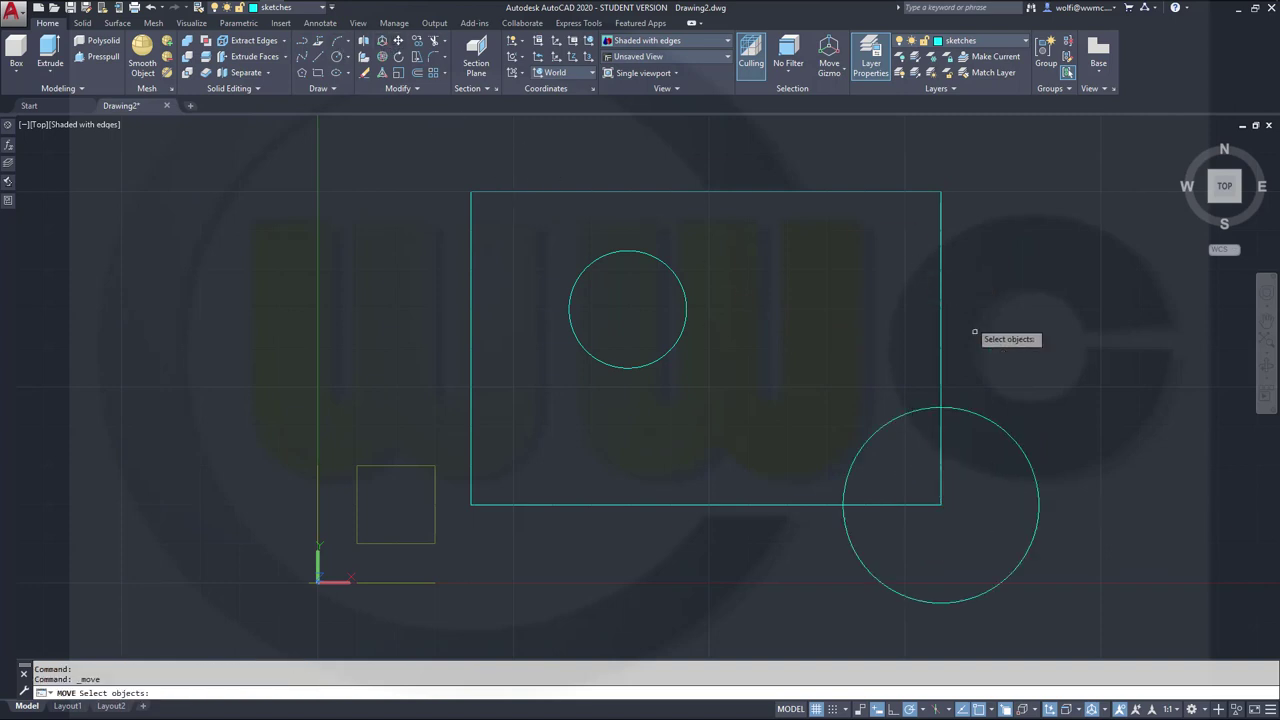
pyautogui.click(1007, 435)
pyautogui.press('Return')
pyautogui.click(870, 369)
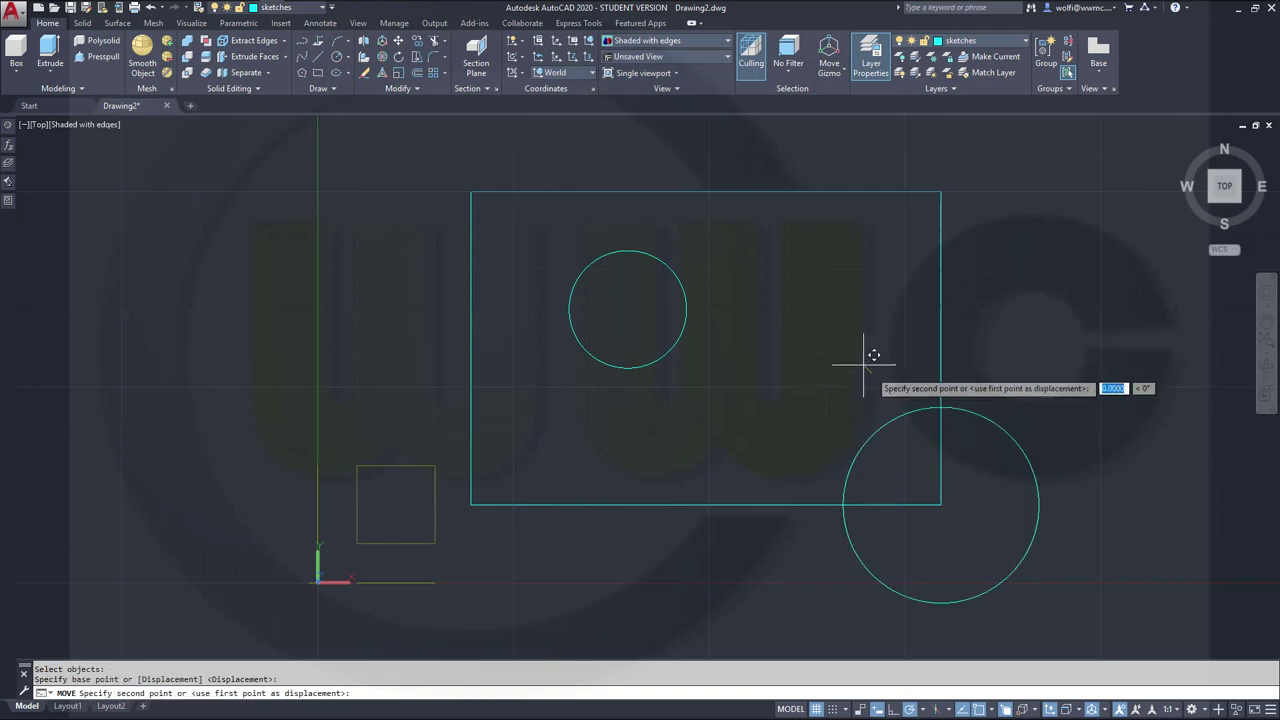
pyautogui.write('5')
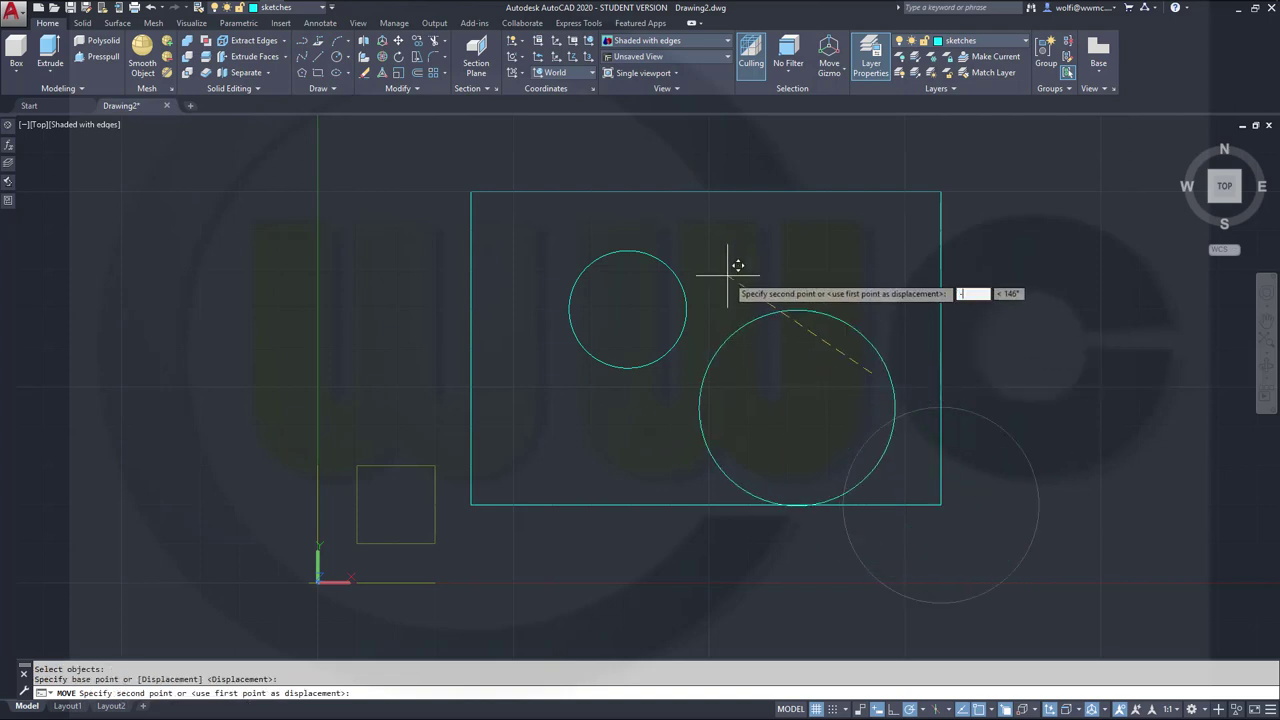
pyautogui.write(',35')
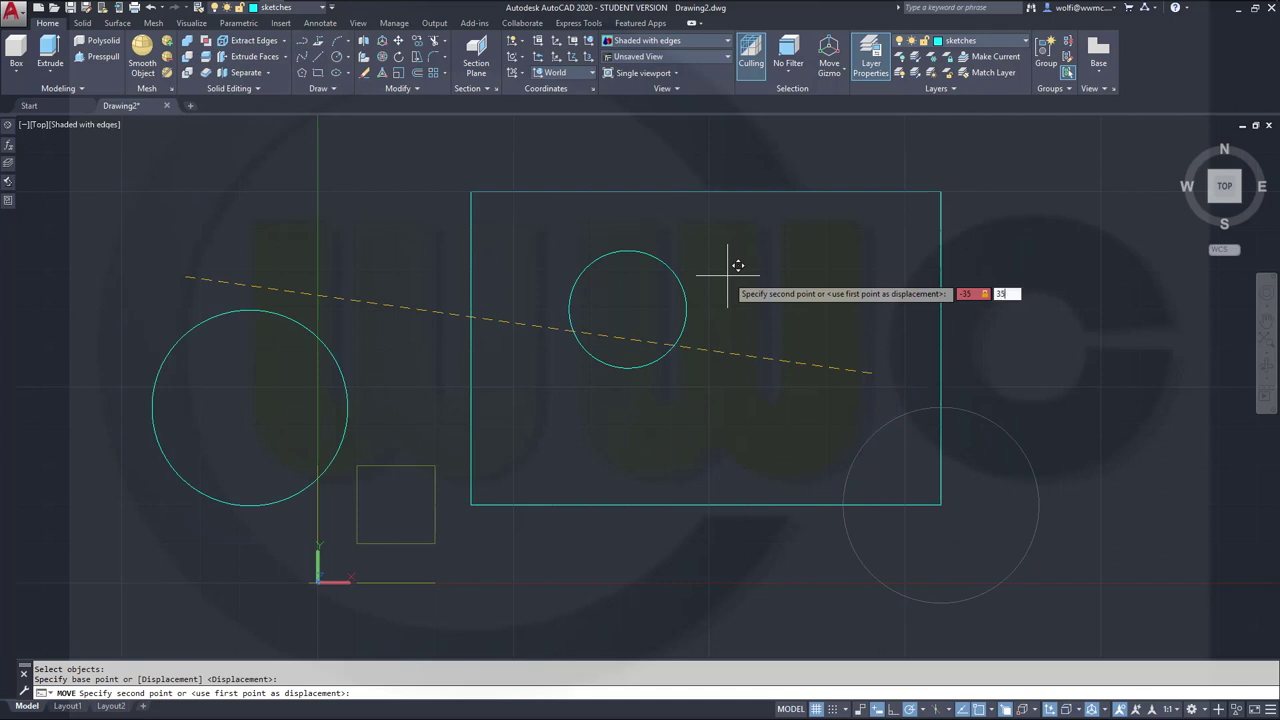
pyautogui.press('Return')
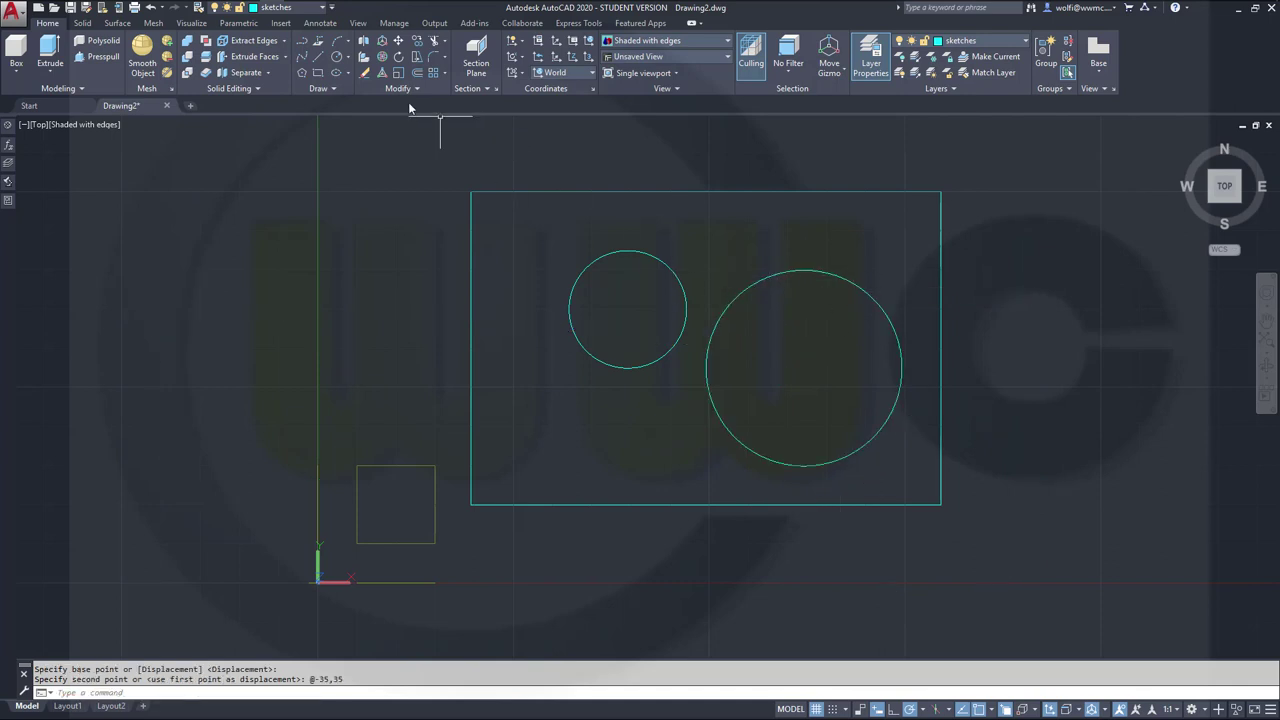
# Start a multiple fillet and round the top-left corner at radius 50.
pyautogui.click(433, 57)
pyautogui.rightClick(400, 177)
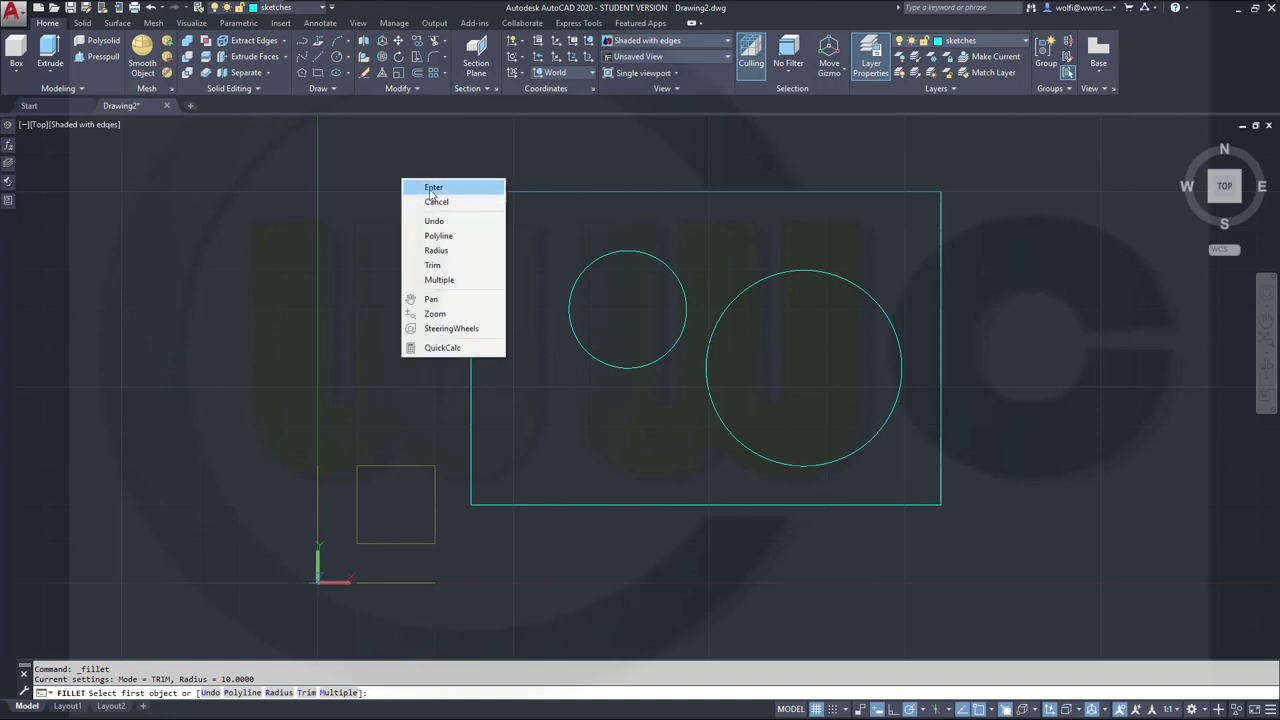
pyautogui.click(440, 277)
pyautogui.rightClick(451, 134)
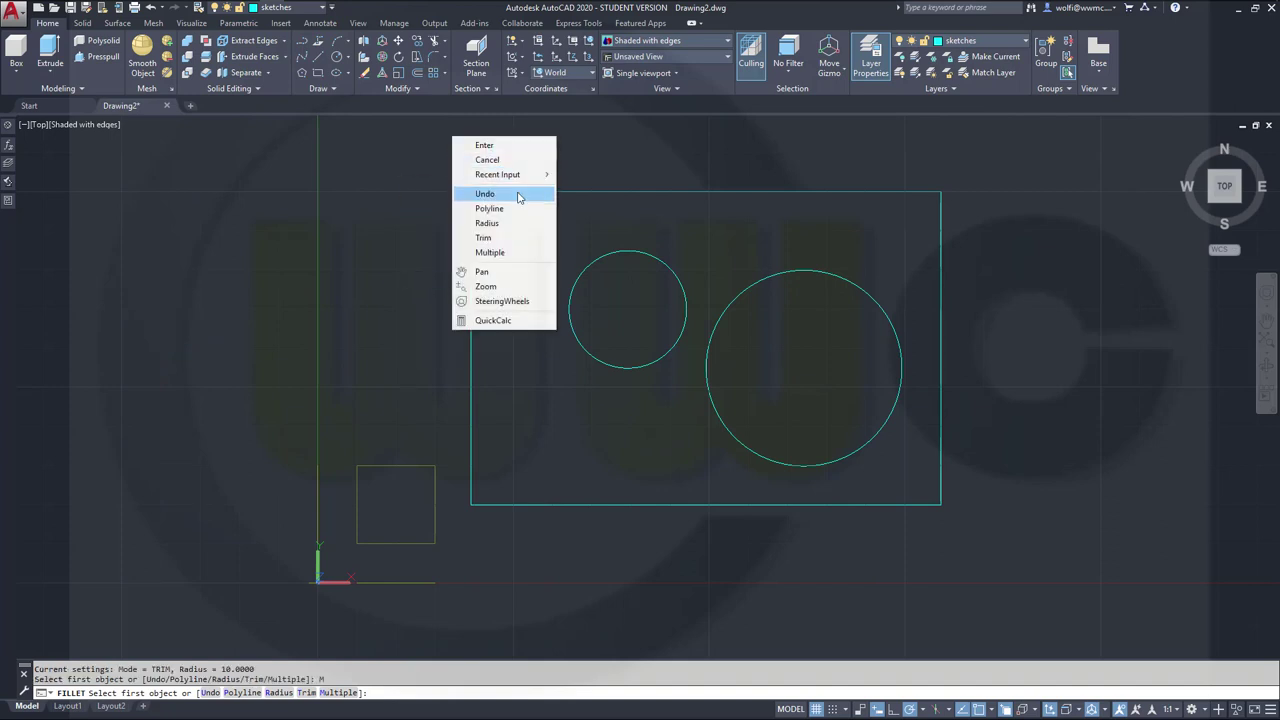
pyautogui.click(486, 220)
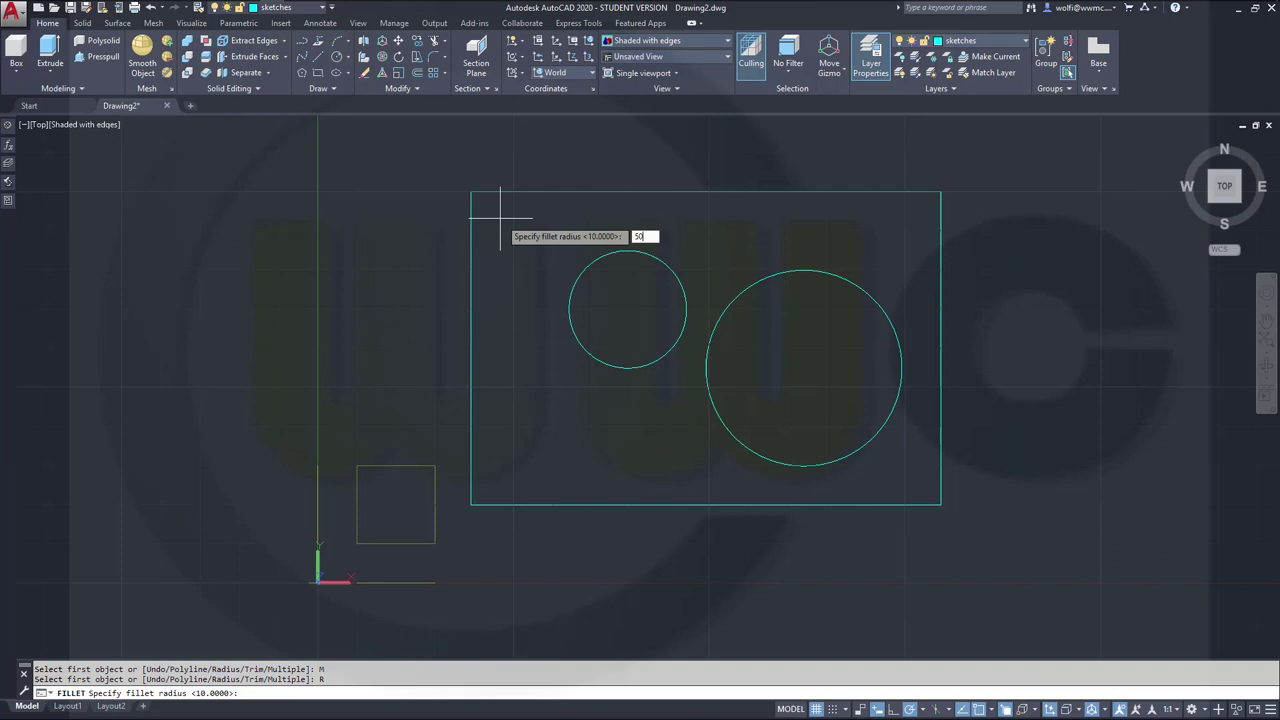
pyautogui.press('Return')
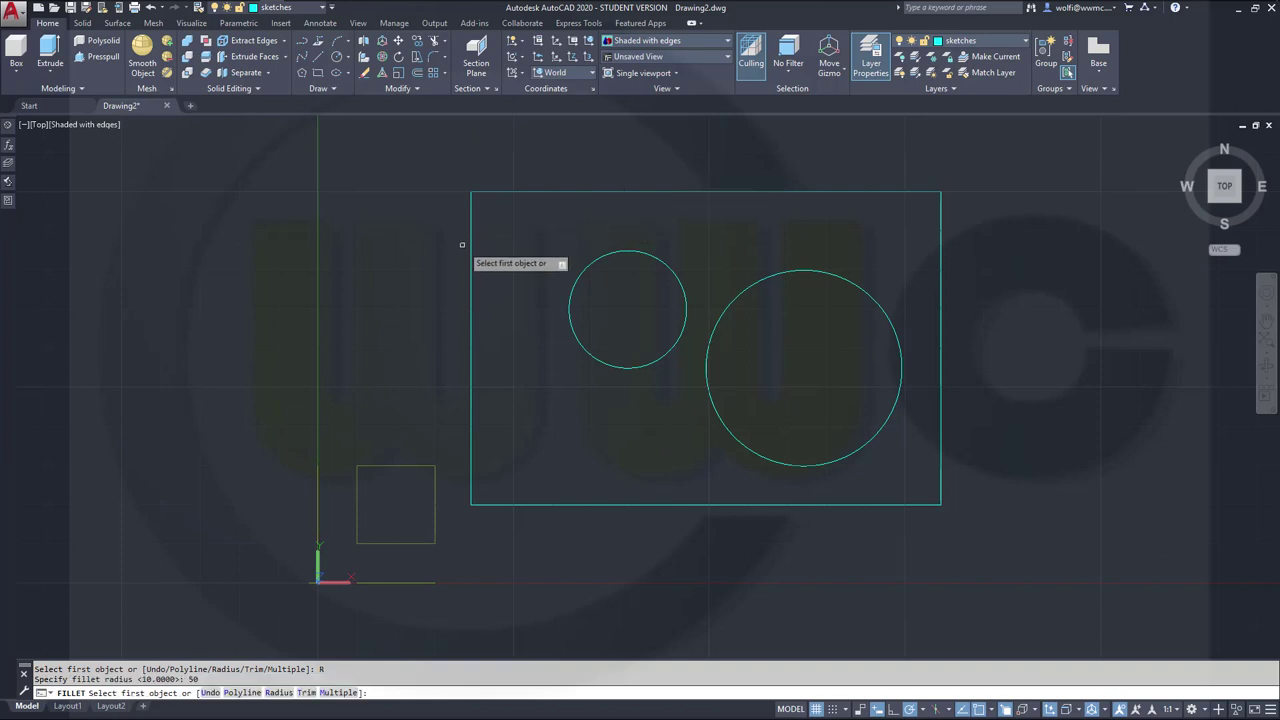
pyautogui.click(471, 248)
pyautogui.click(526, 193)
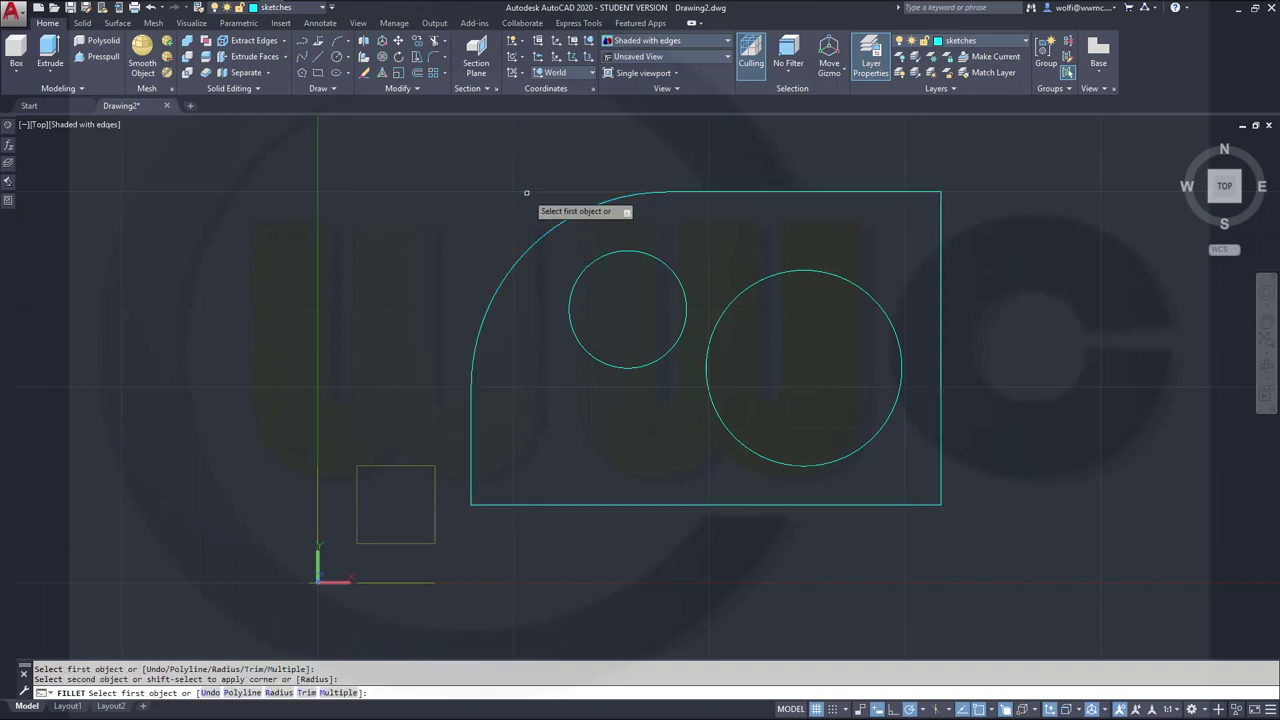
# Round the bottom-right corner with a radius-30 fillet.
pyautogui.rightClick(555, 140)
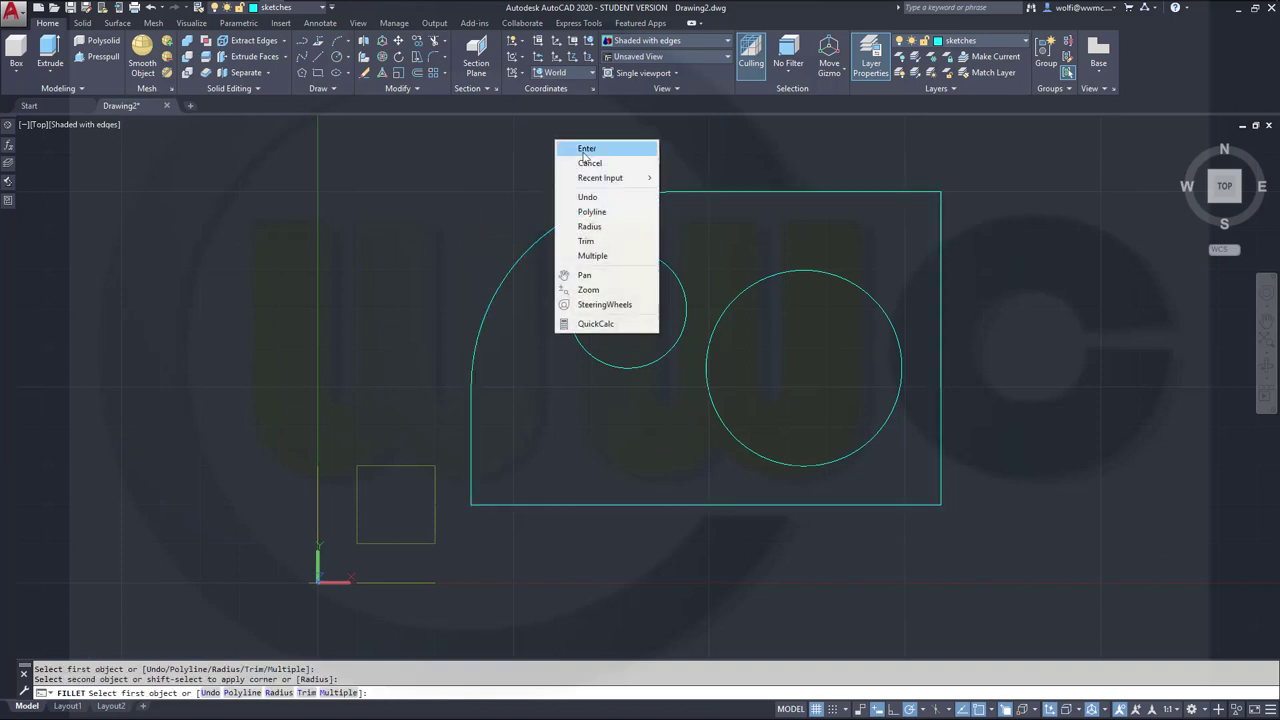
pyautogui.click(590, 226)
pyautogui.write('30')
pyautogui.press('Return')
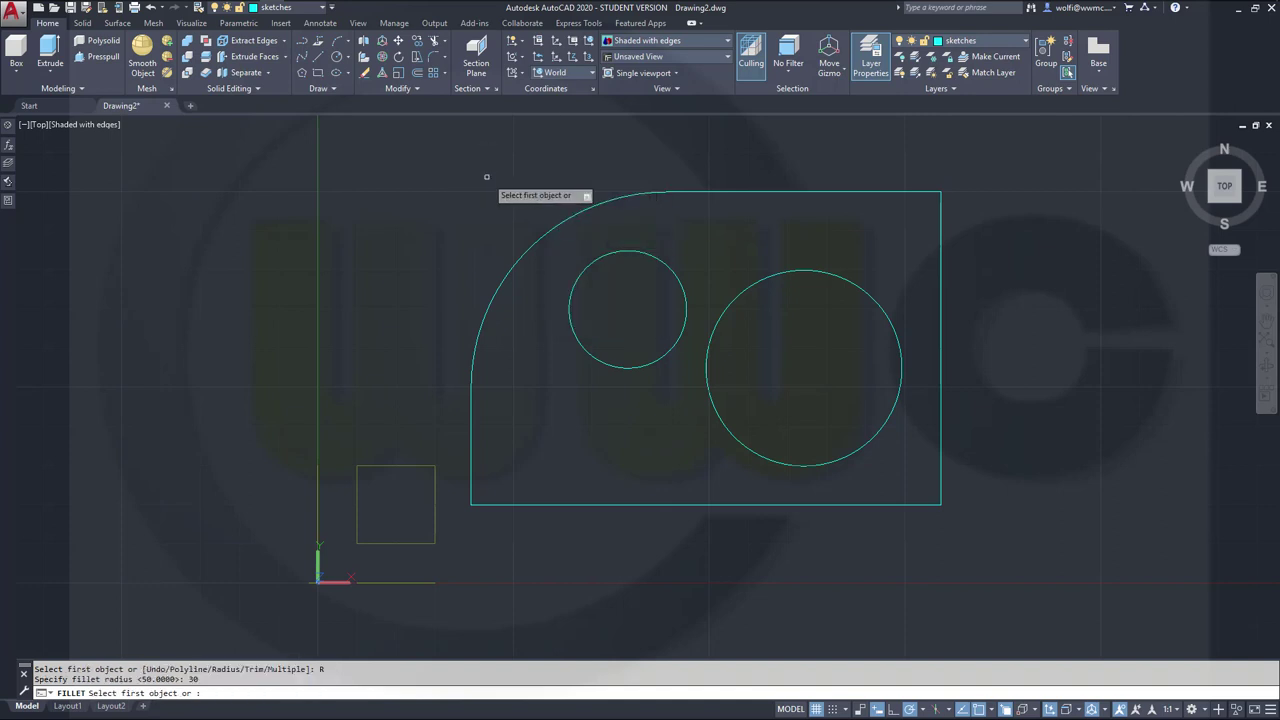
pyautogui.click(914, 504)
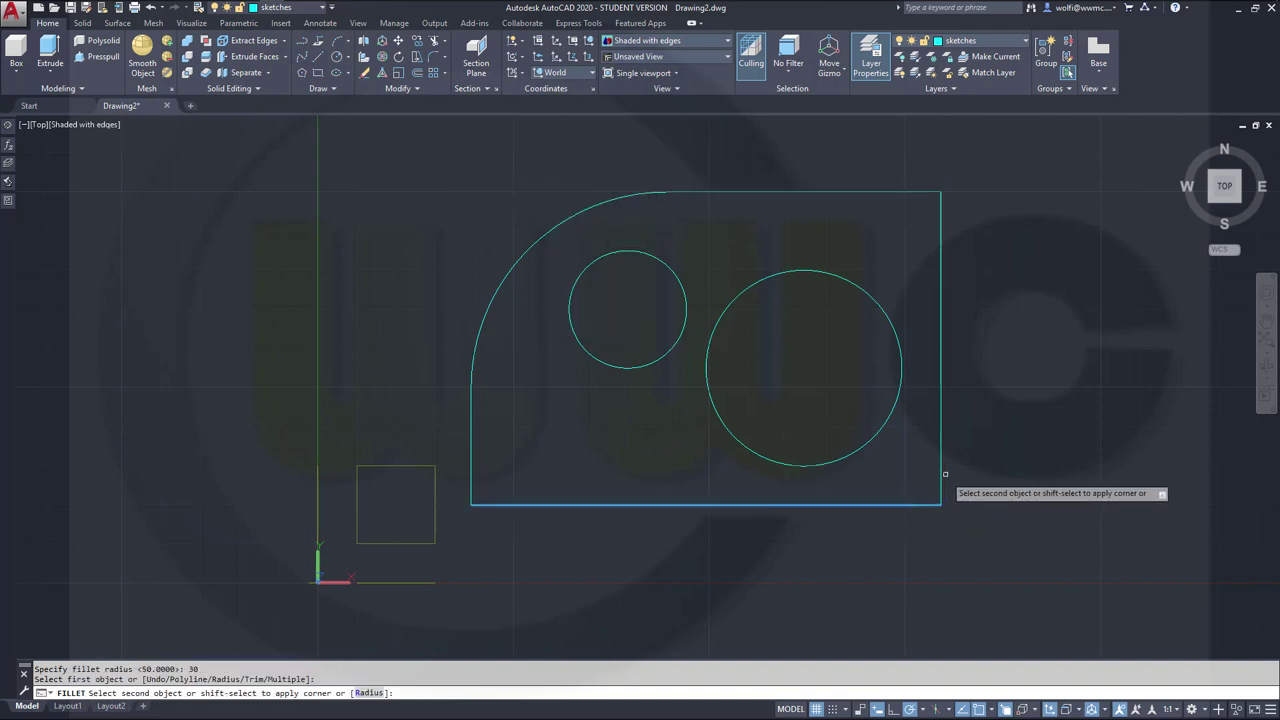
pyautogui.click(941, 468)
# Round the top-right and bottom-left corners with radius-10 fillets.
pyautogui.rightClick(1040, 376)
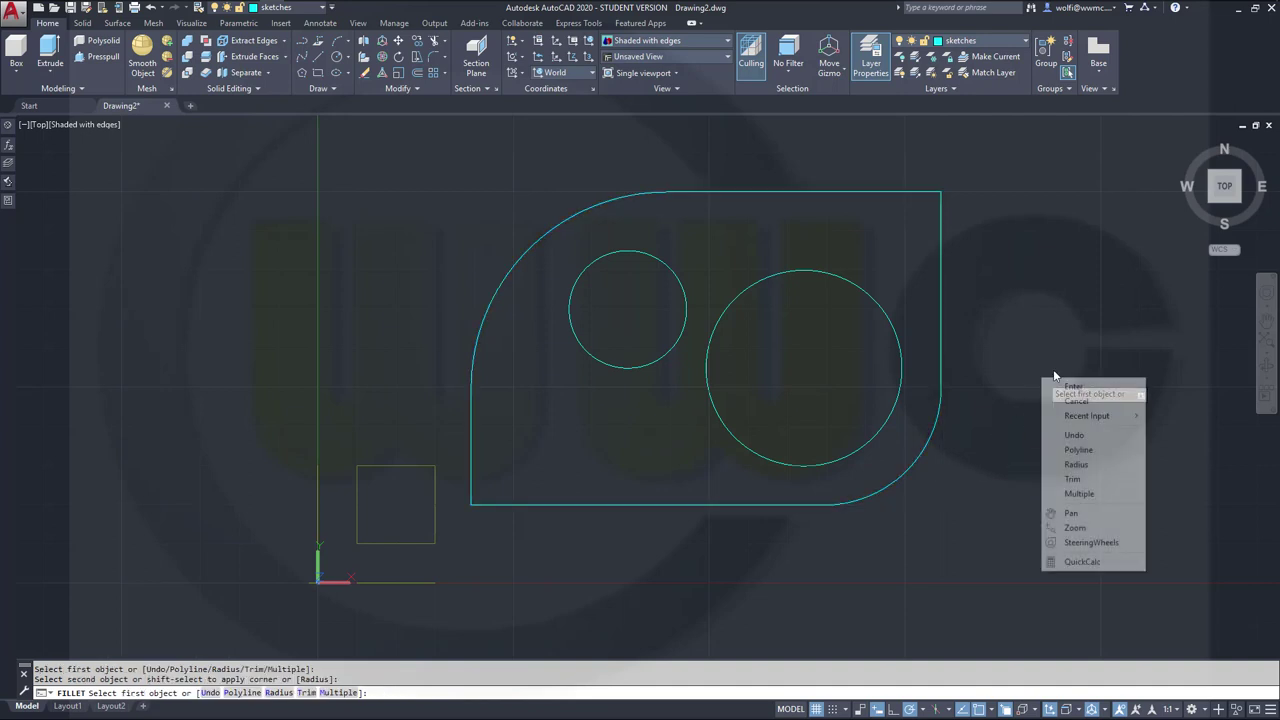
pyautogui.click(1071, 460)
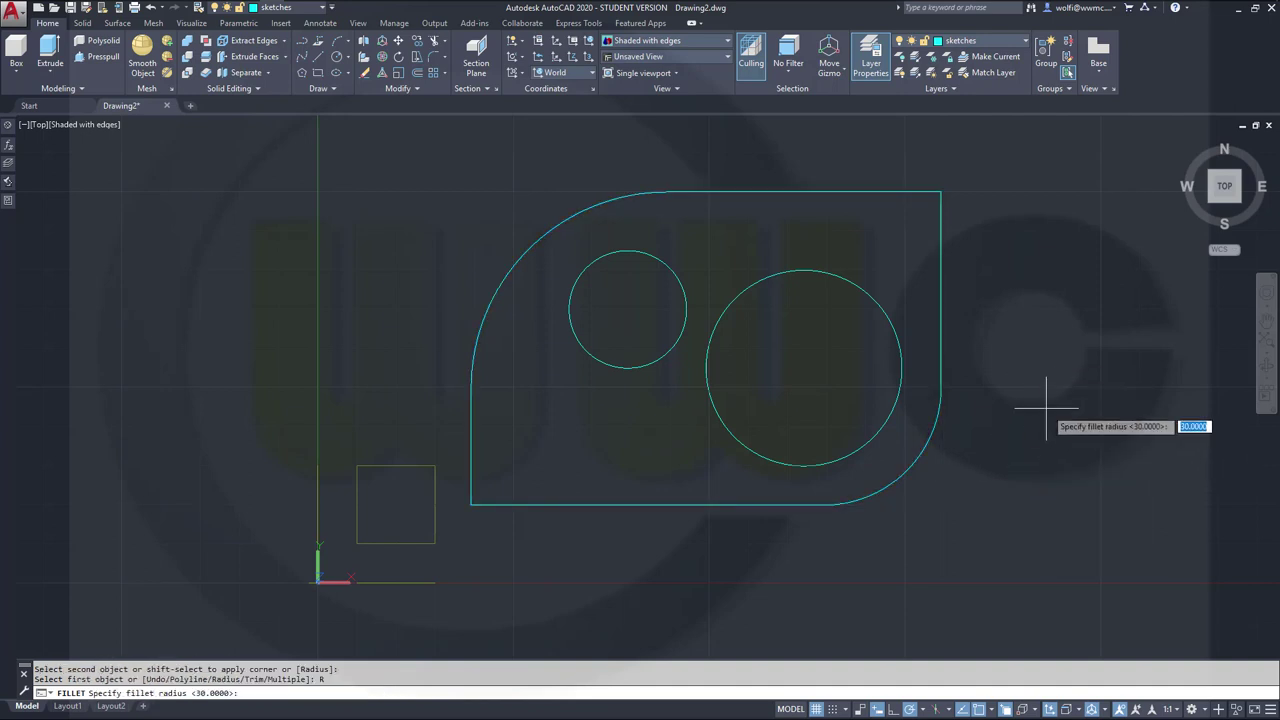
pyautogui.press('Return')
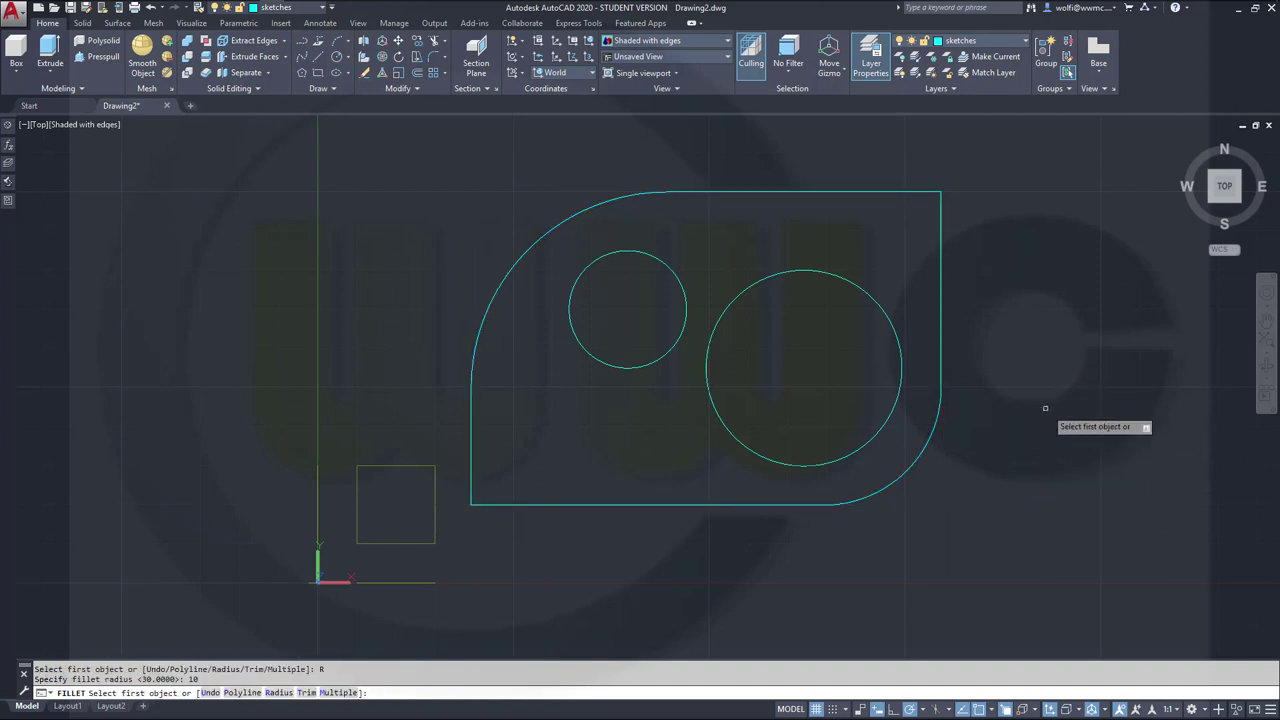
pyautogui.click(898, 192)
pyautogui.click(939, 232)
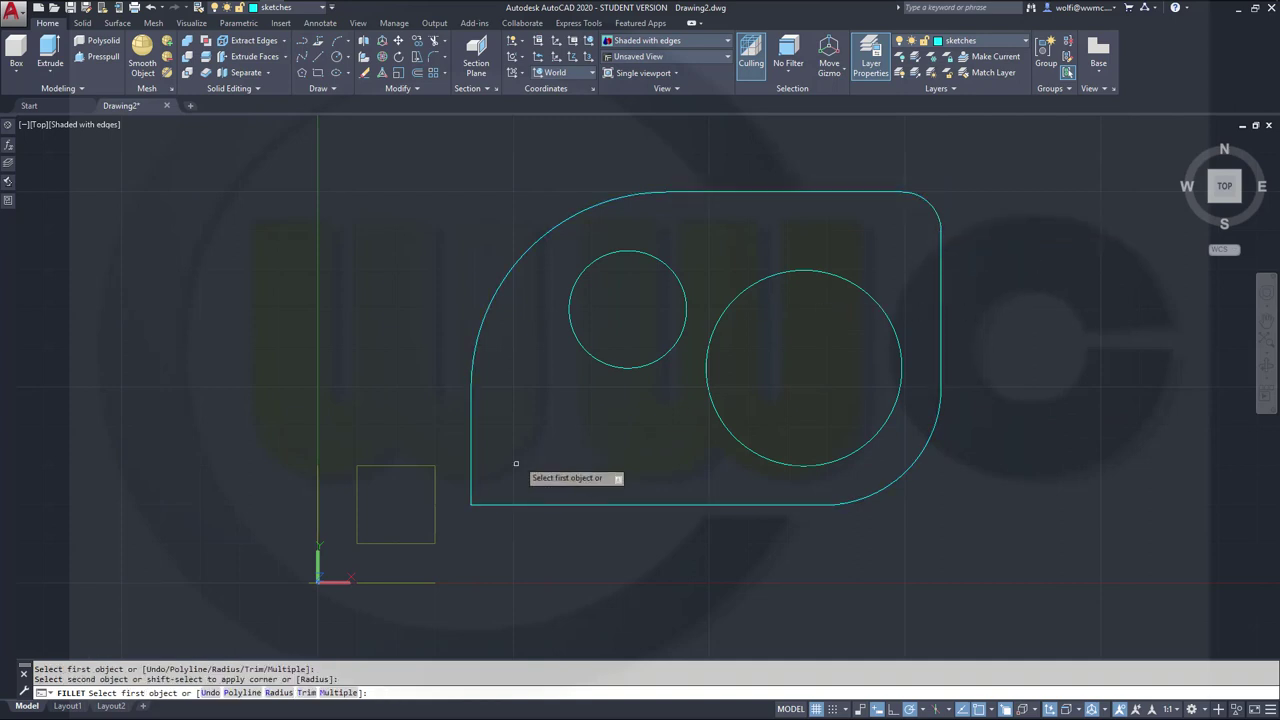
pyautogui.click(507, 500)
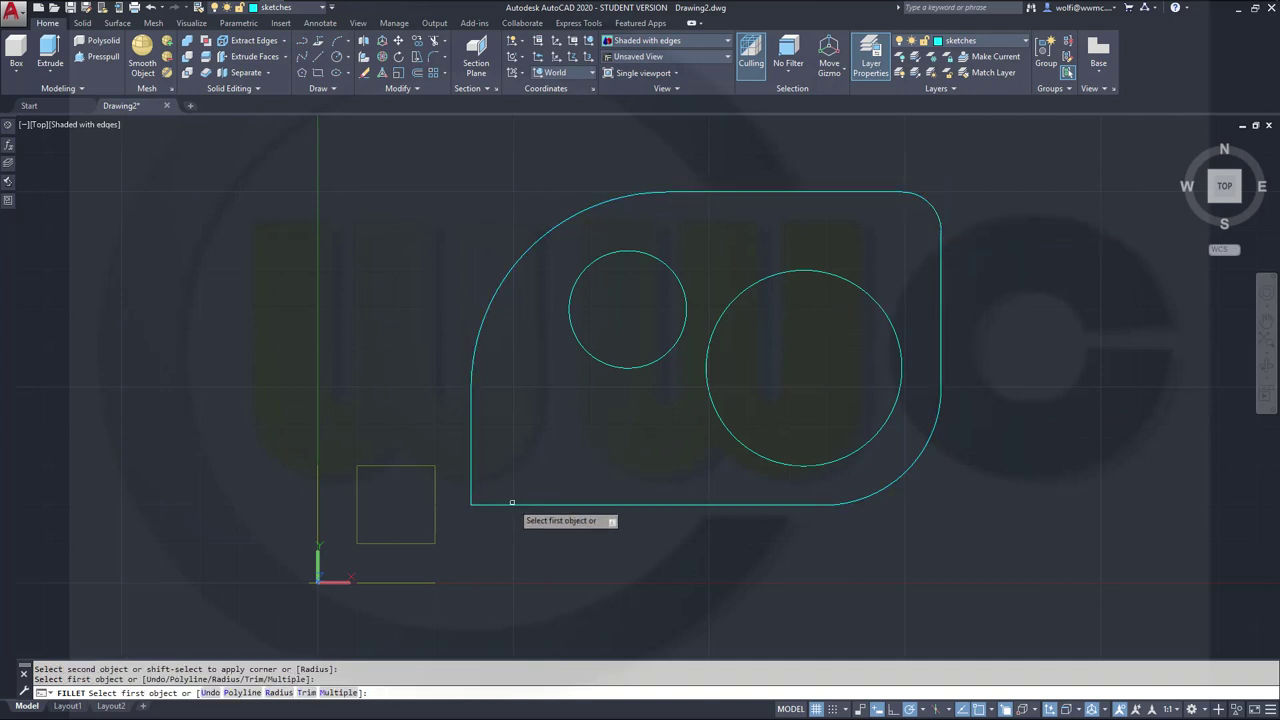
pyautogui.click(472, 465)
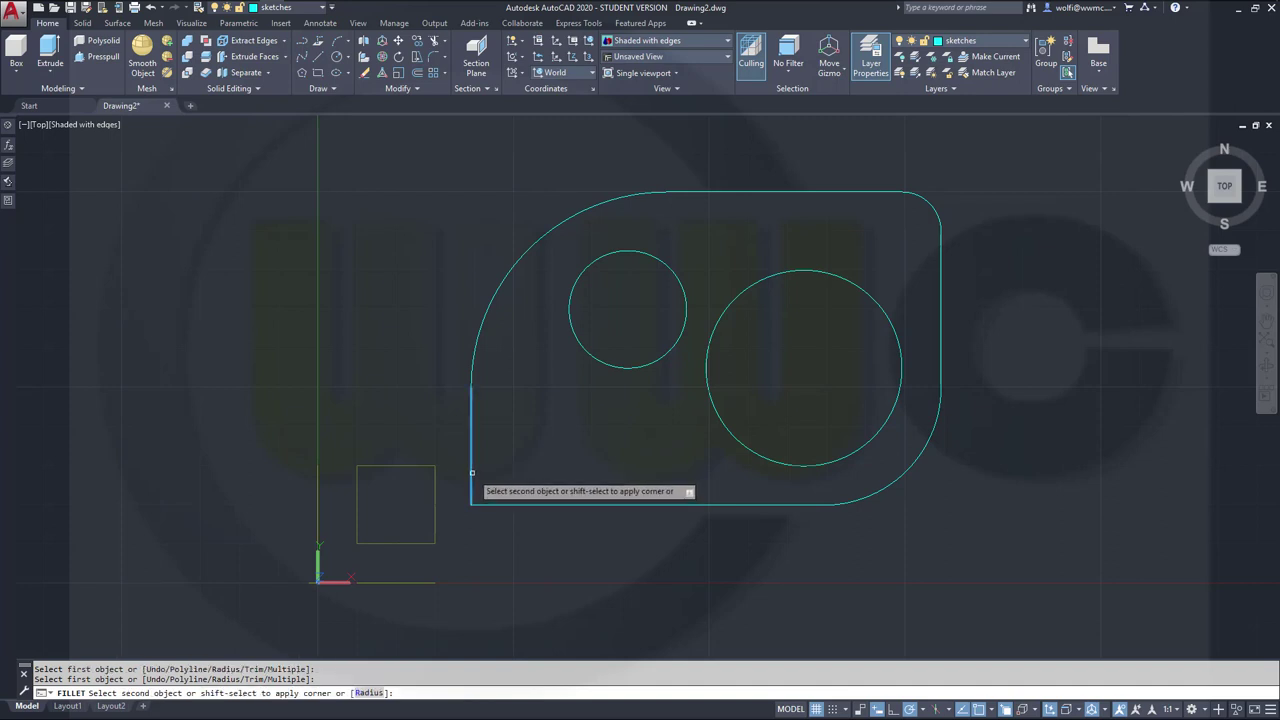
pyautogui.click(472, 467)
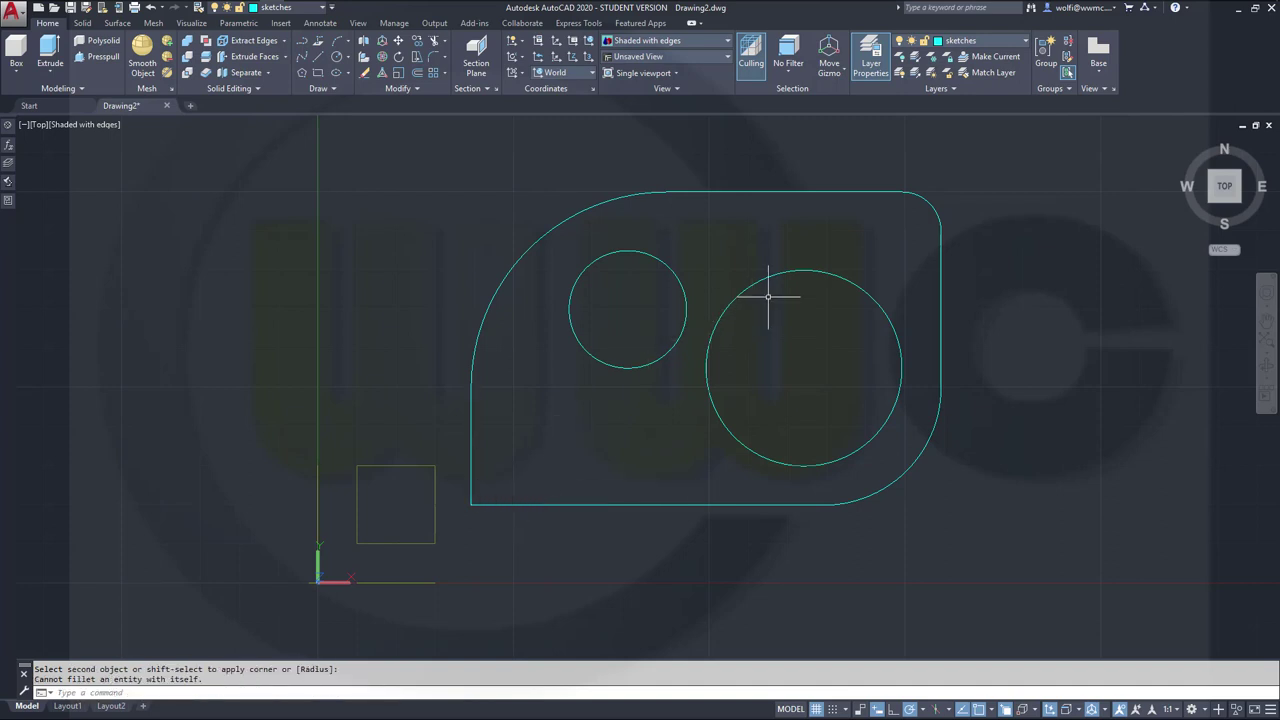
pyautogui.press('Return')
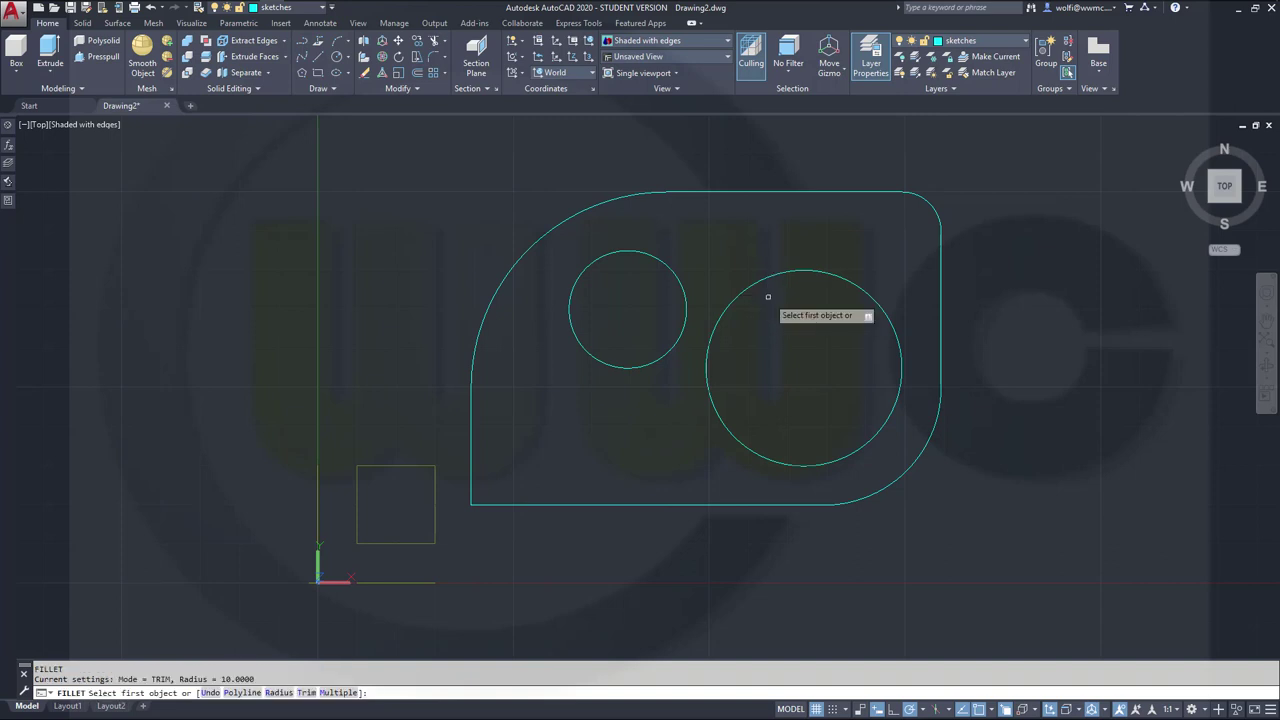
pyautogui.click(528, 505)
pyautogui.click(471, 458)
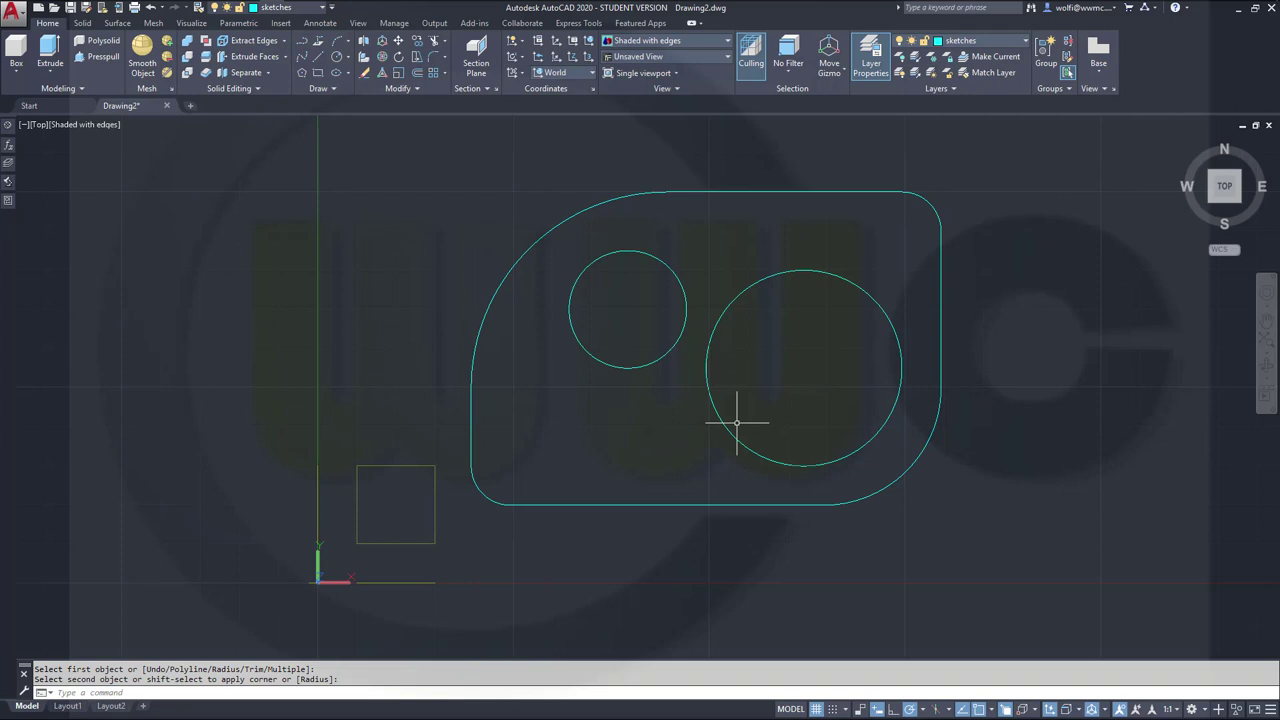
pyautogui.press('Escape')
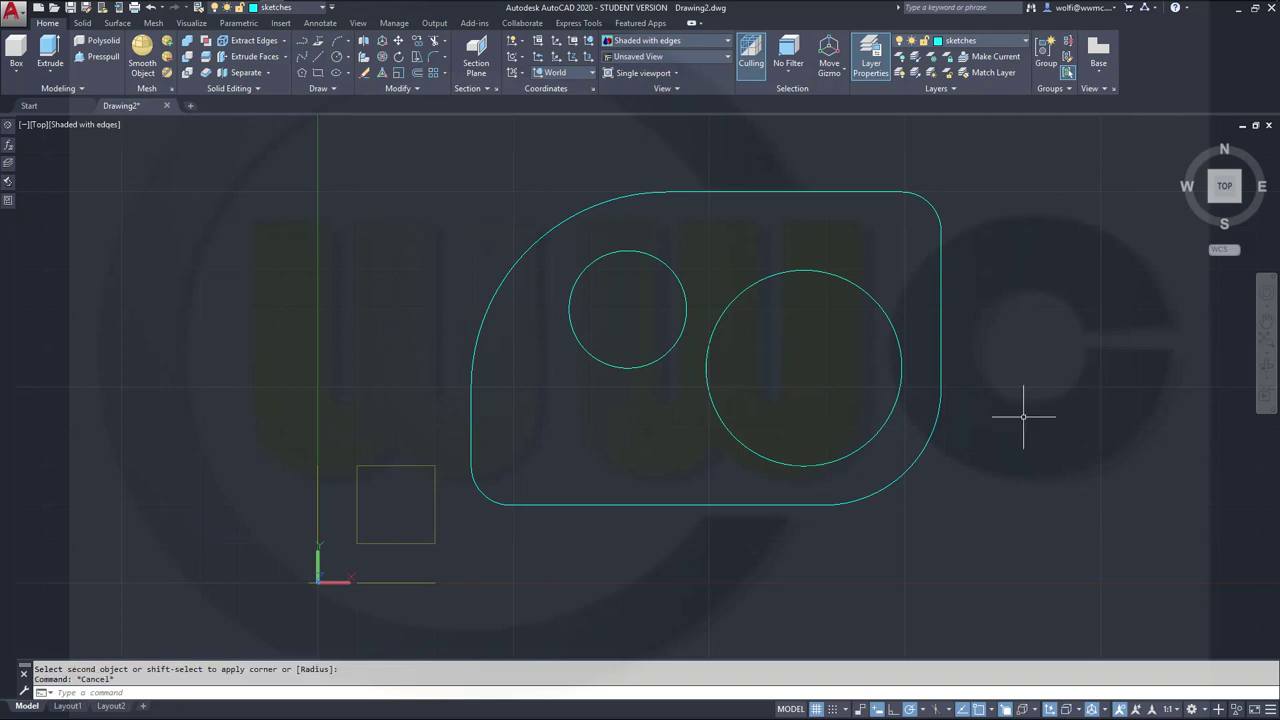
# Start MOVE and window-select the filleted outline and both circles.
pyautogui.scroll(2, 1024, 417)
pyautogui.scroll(-2, 1028, 415)
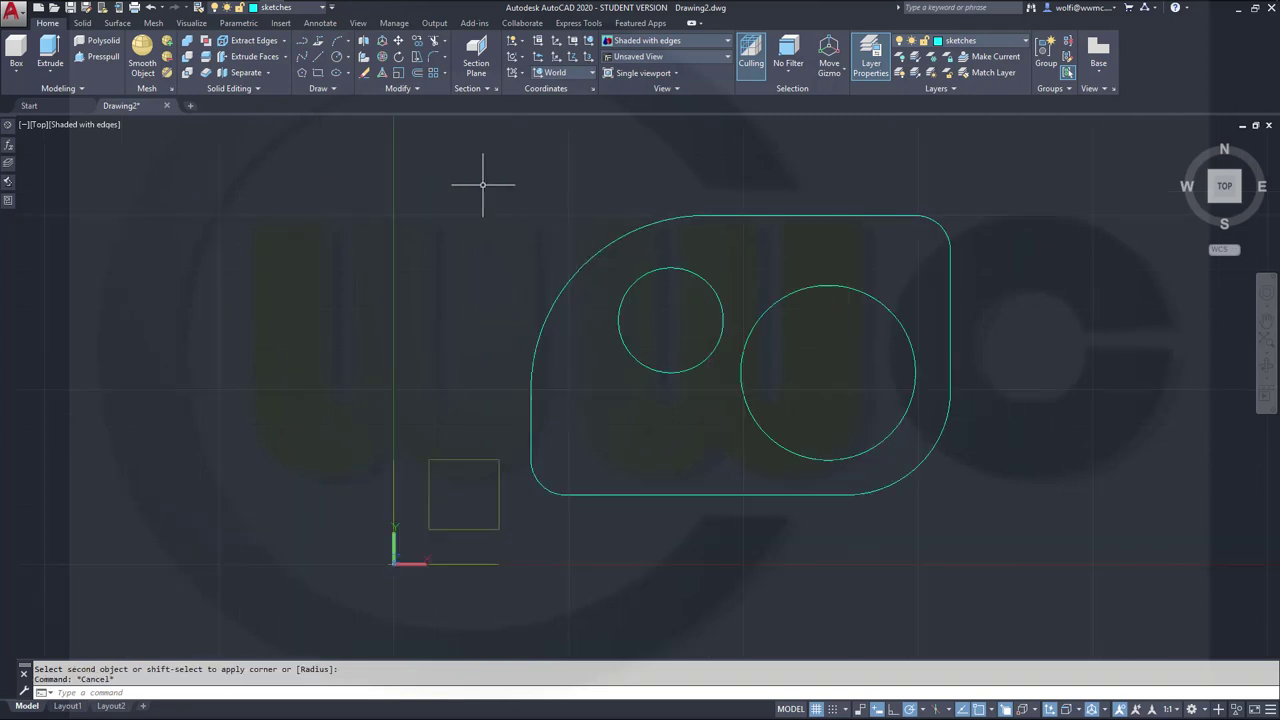
pyautogui.click(398, 40)
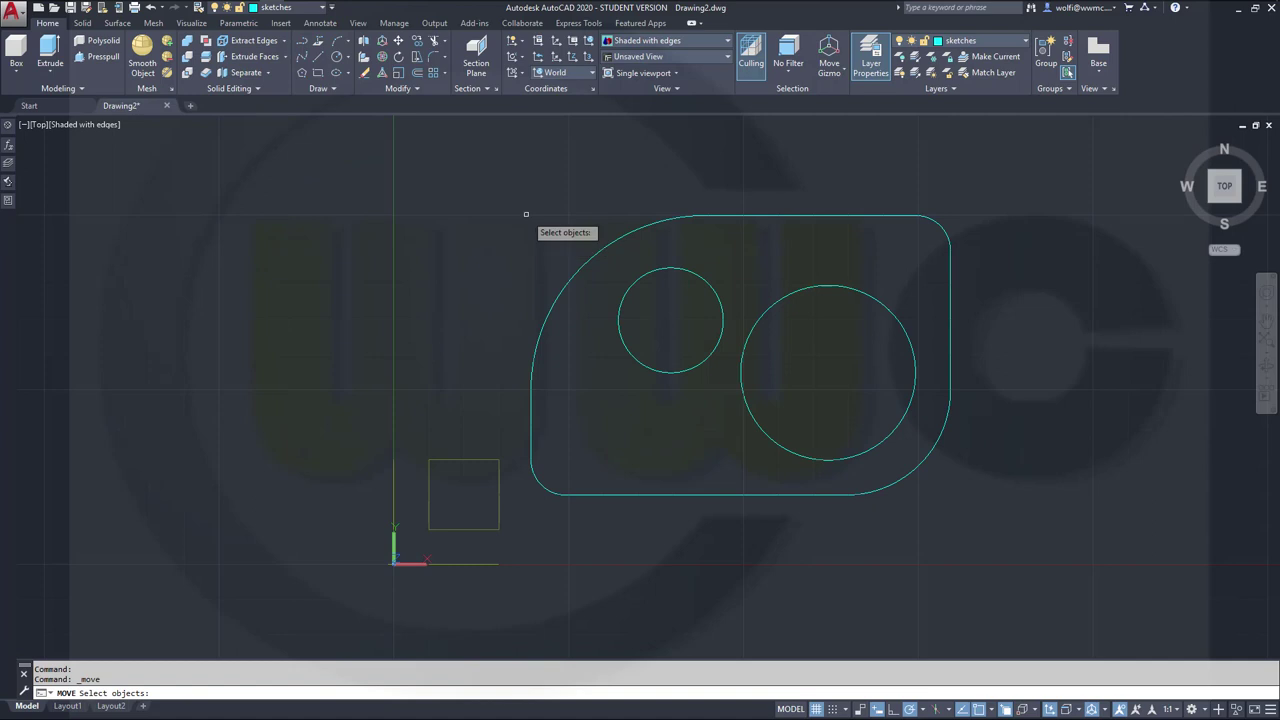
pyautogui.click(1027, 550)
pyautogui.click(524, 191)
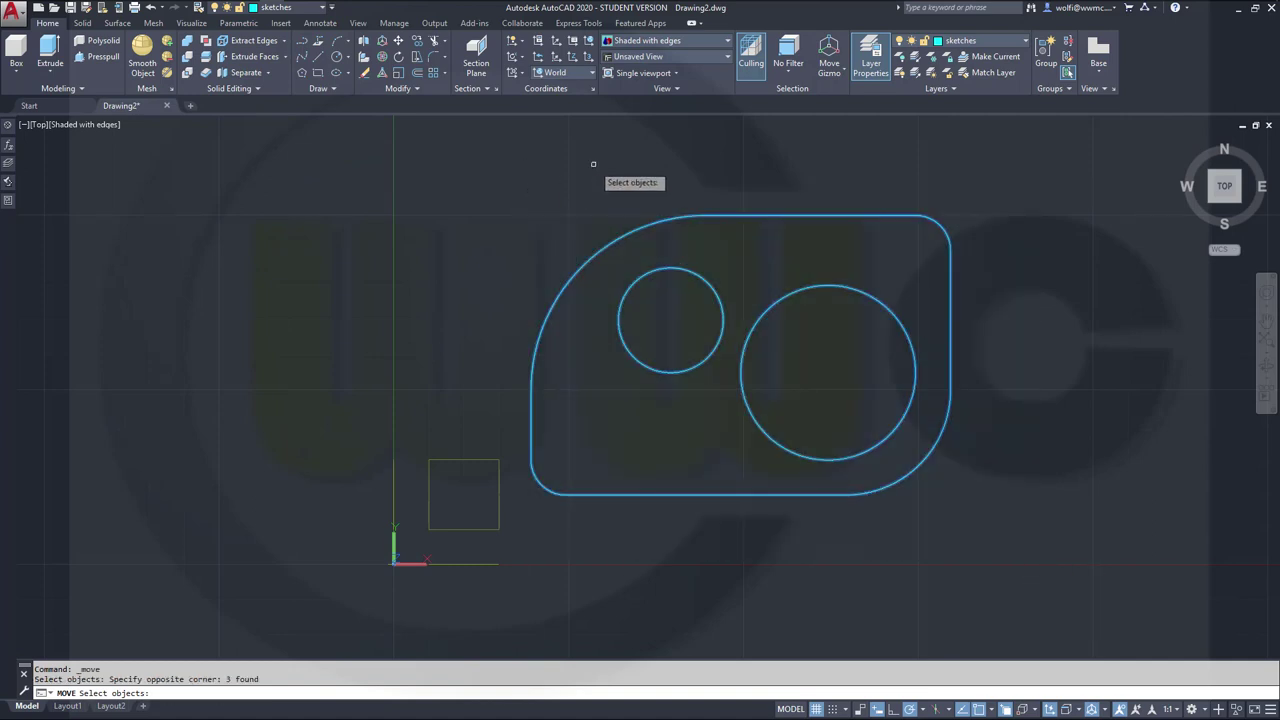
pyautogui.press('Return')
# Take the bottom and left edges' apparent intersection as base point and place it at 0,0.
pyautogui.keyDown('shift'); pyautogui.rightClick(585, 163); pyautogui.keyUp('shift')
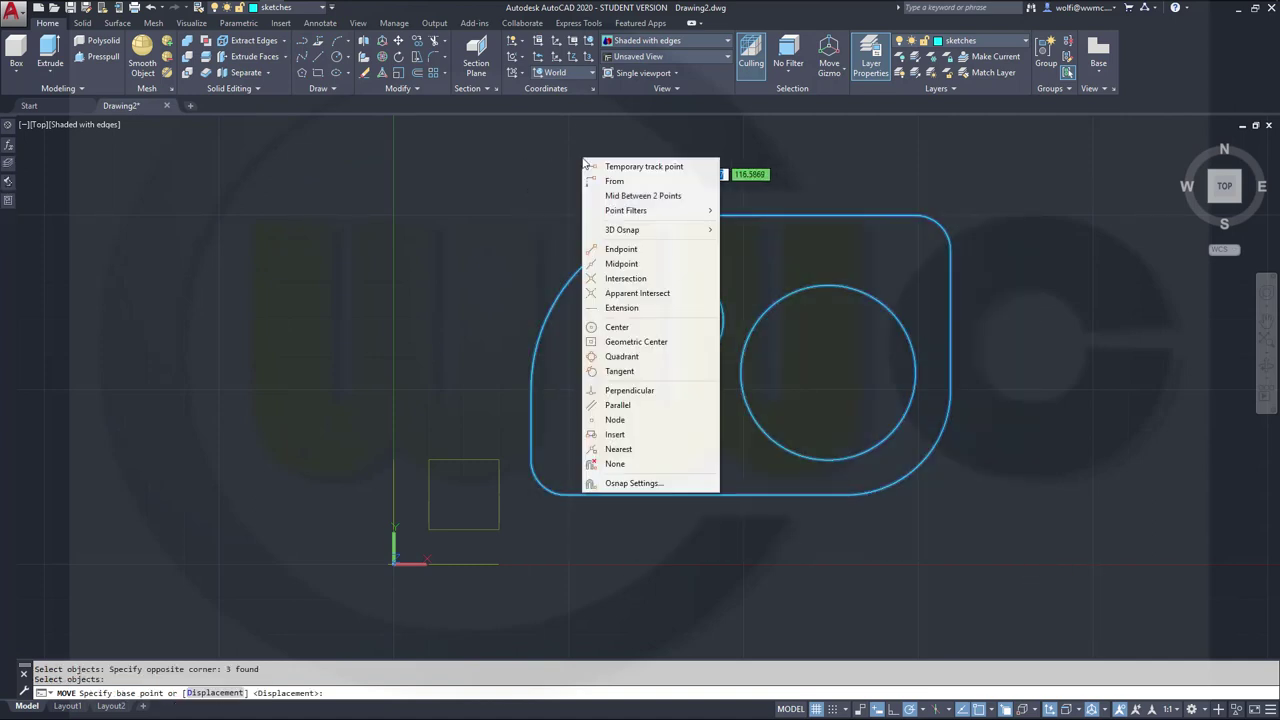
pyautogui.click(651, 293)
pyautogui.click(669, 493)
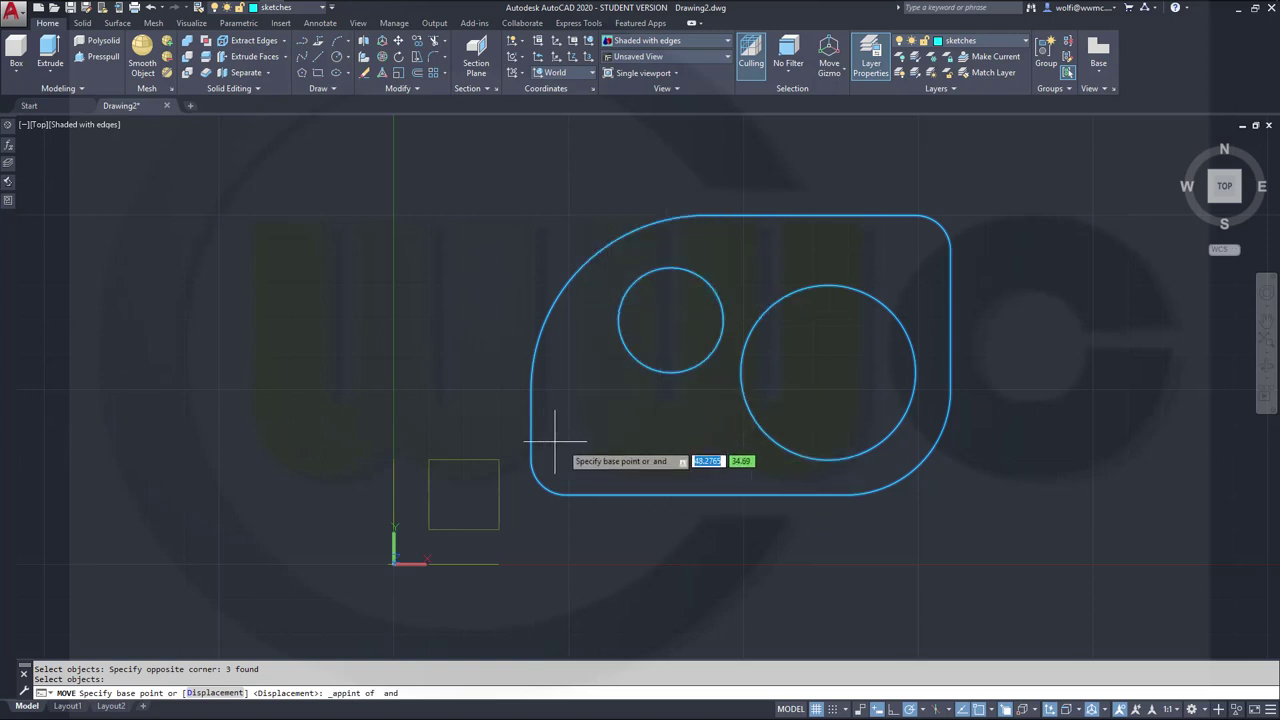
pyautogui.click(531, 482)
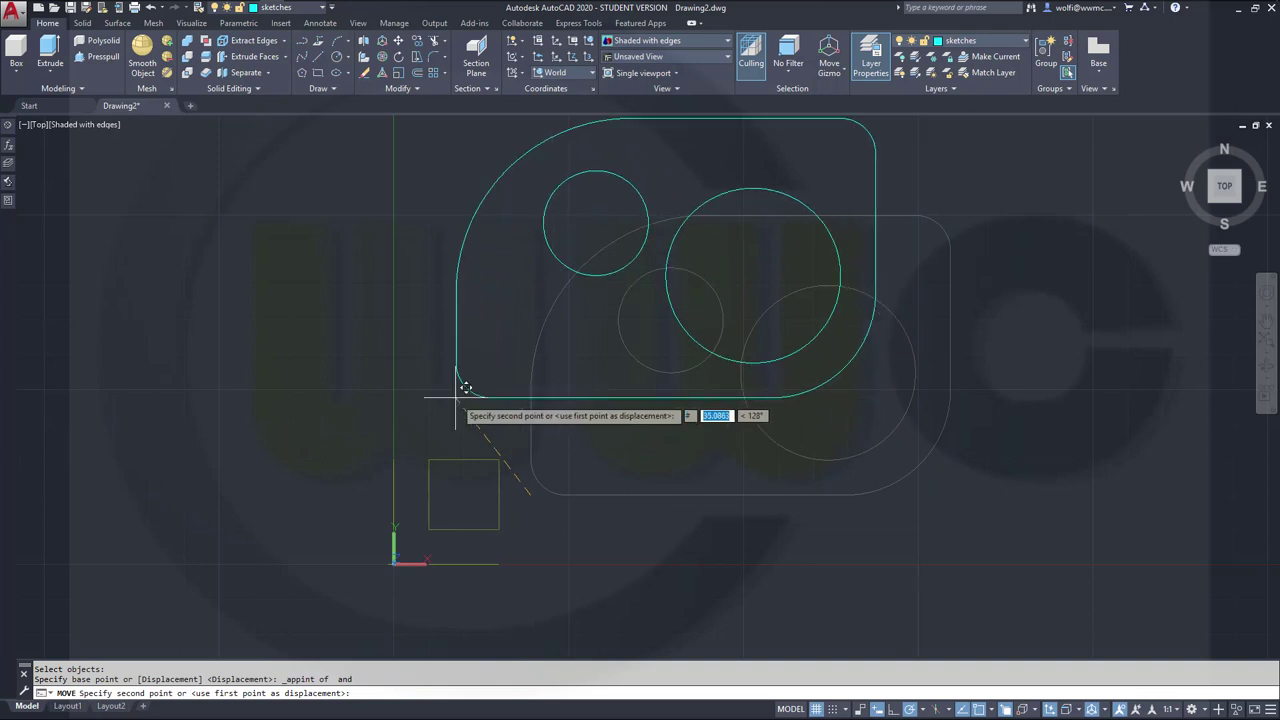
pyautogui.write('0')
pyautogui.press('Return')
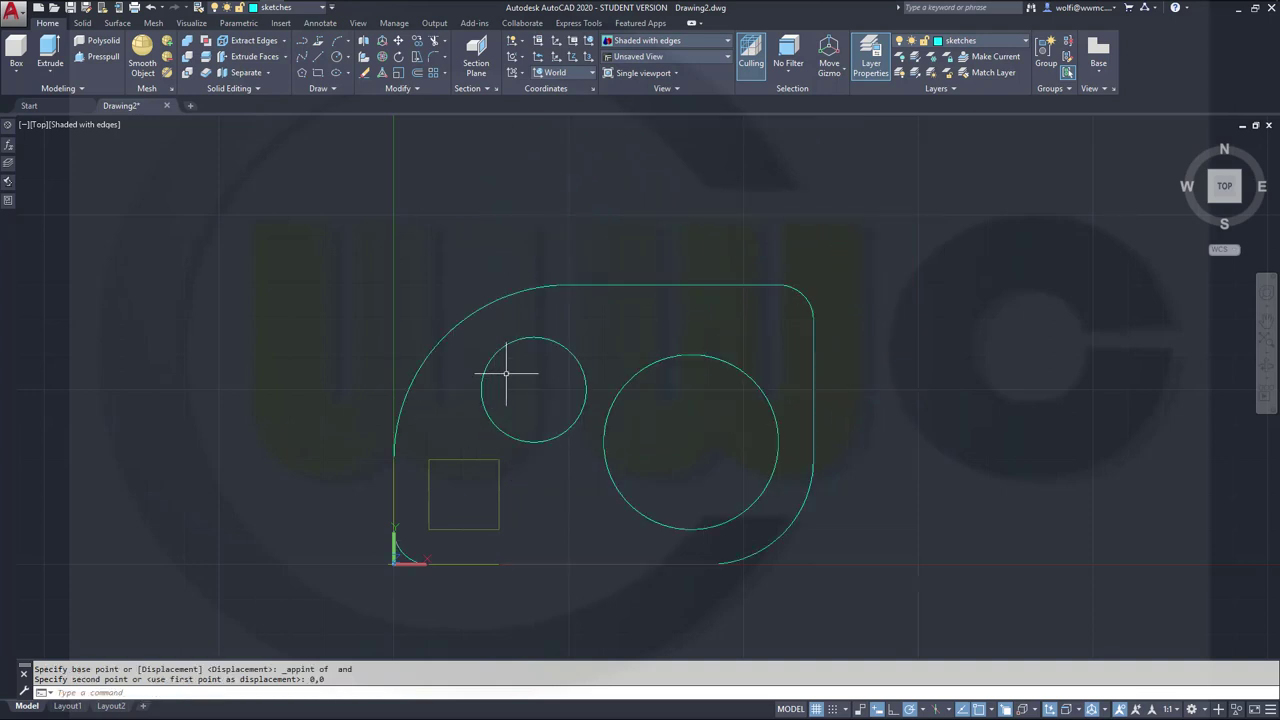
pyautogui.press('Escape')
pyautogui.scroll(2, 447, 255)
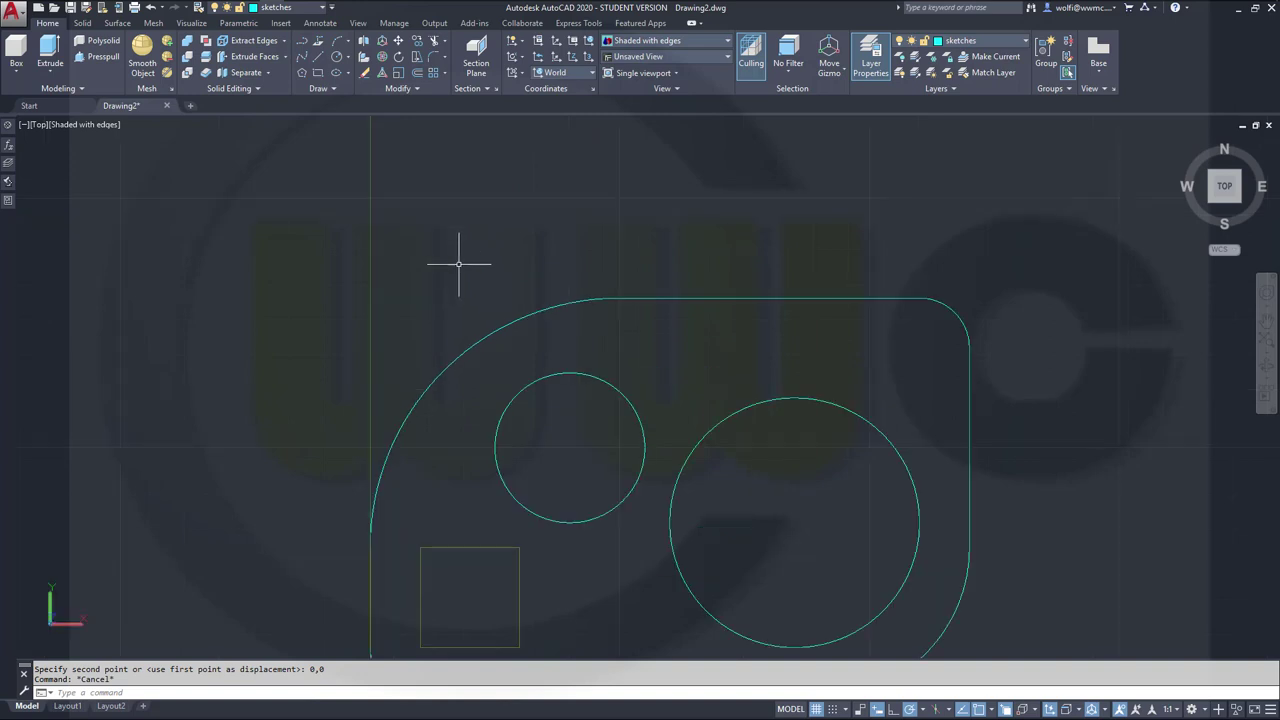
pyautogui.scroll(-3, 526, 318)
pyautogui.moveTo(597, 489); pyautogui.dragTo(608, 443, button='middle')
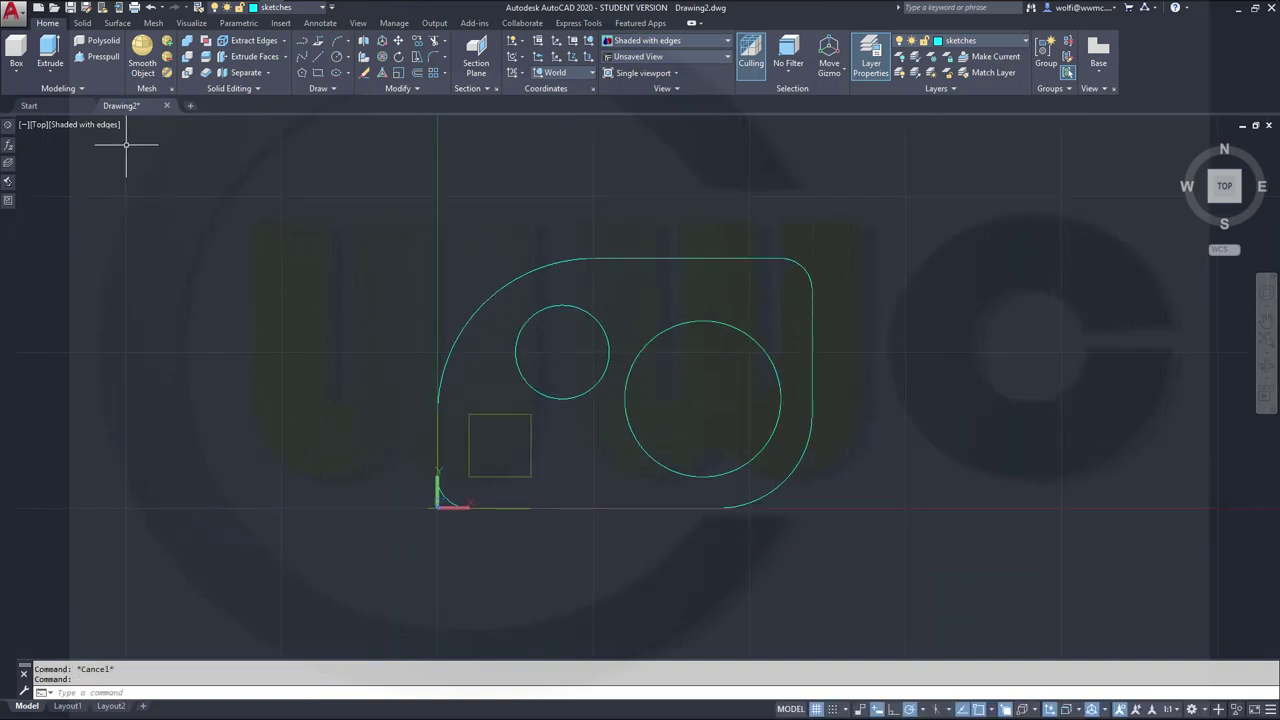
# Auto Constrain the outline and both circles with 12 geometric constraints, then hide all markers.
pyautogui.click(238, 23)
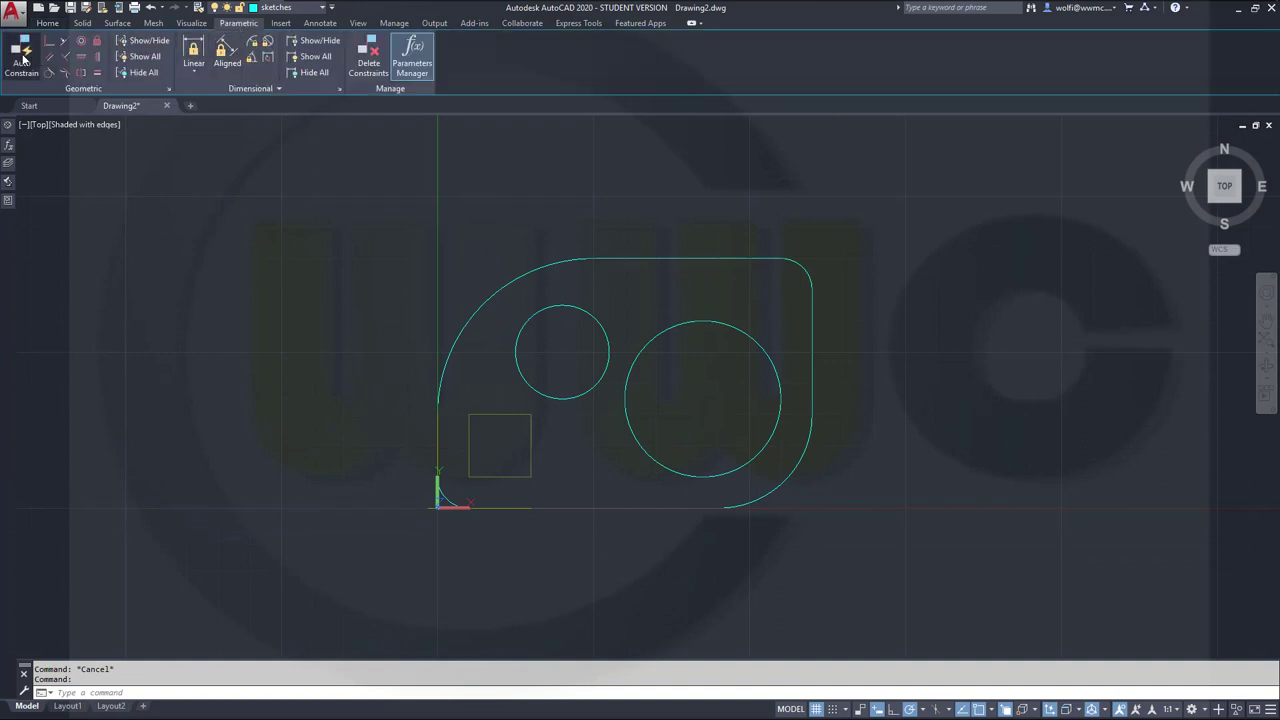
pyautogui.click(21, 52)
pyautogui.click(345, 198)
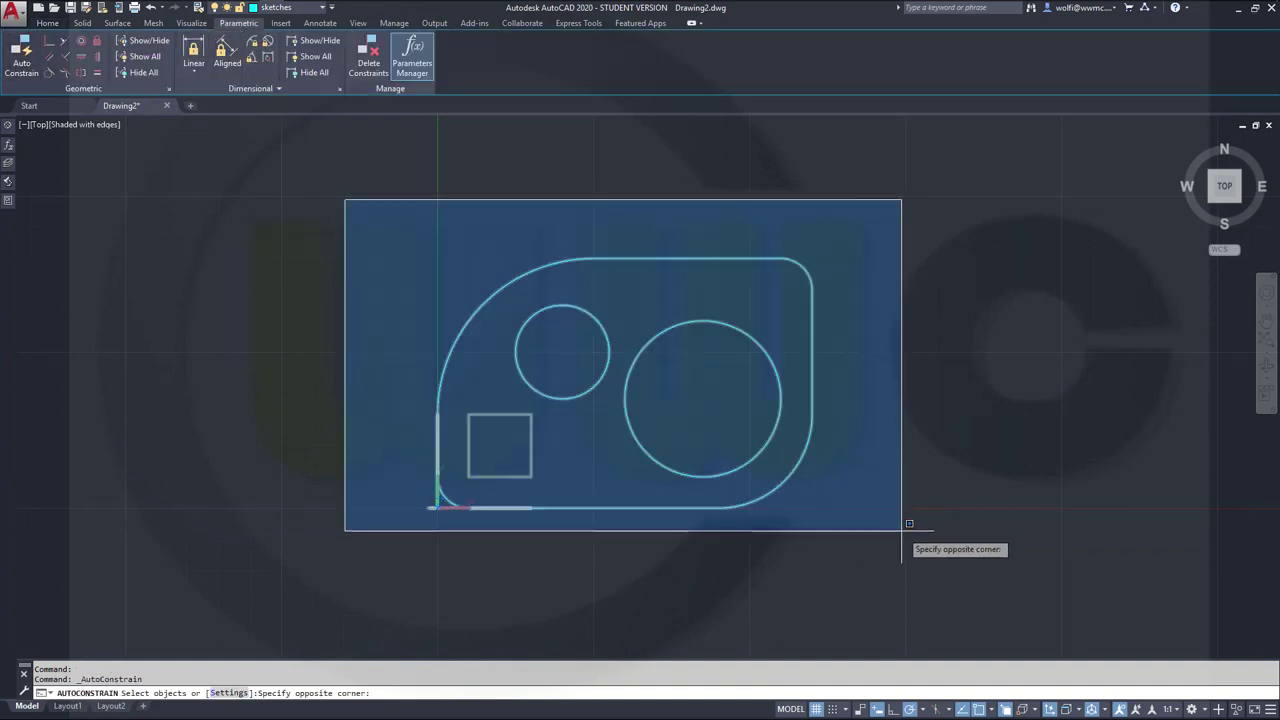
pyautogui.click(920, 535)
pyautogui.rightClick(912, 455)
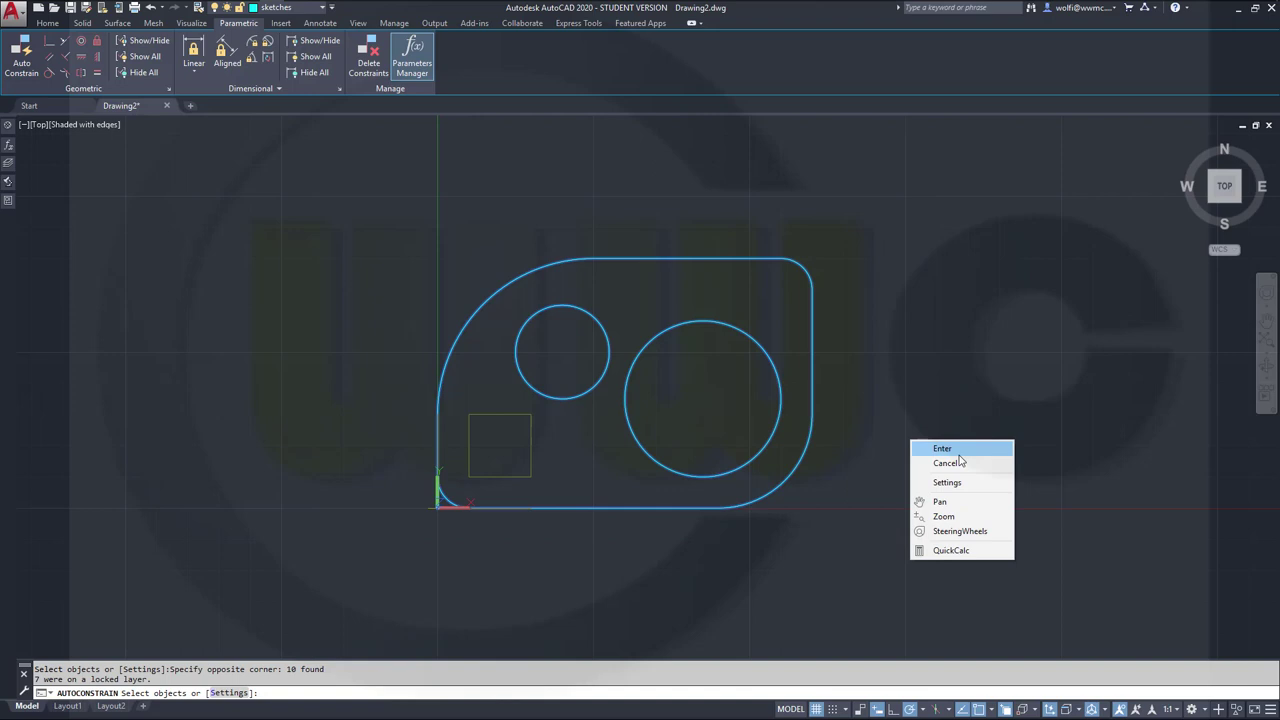
pyautogui.click(925, 446)
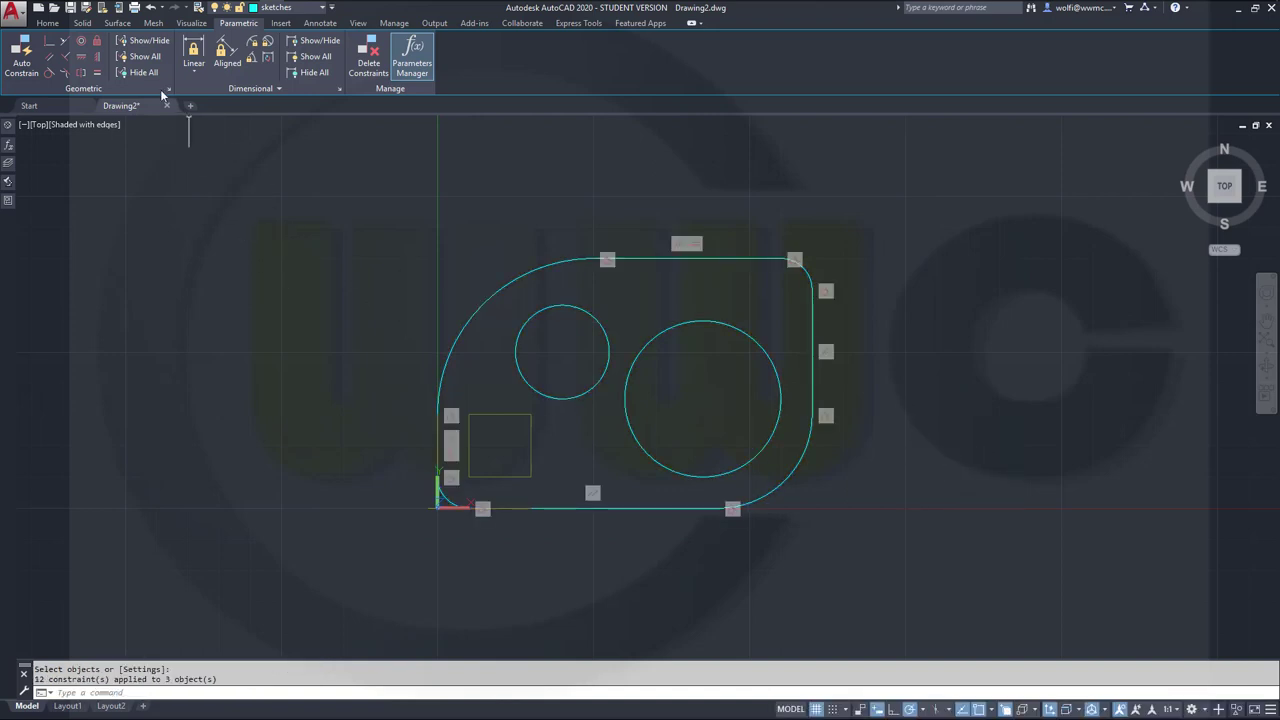
pyautogui.click(140, 73)
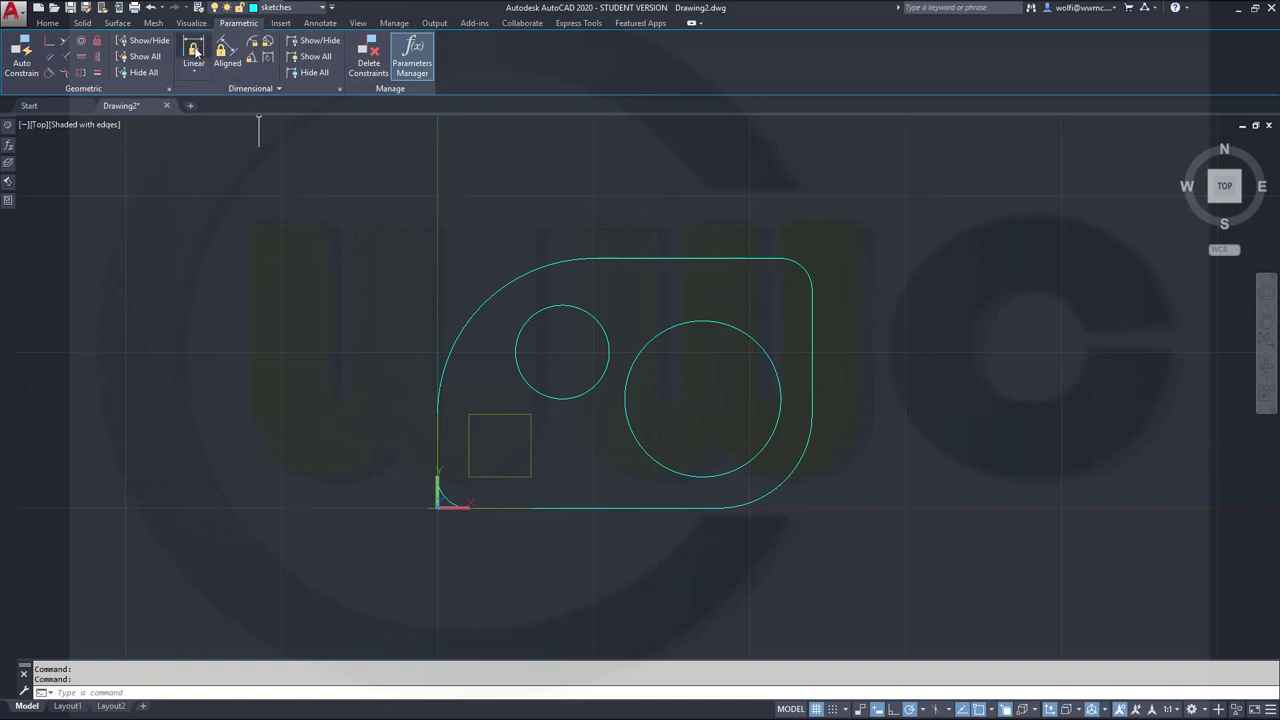
# Add linear constraints for the plate's width d1=120 and height d2=80.
pyautogui.click(193, 50)
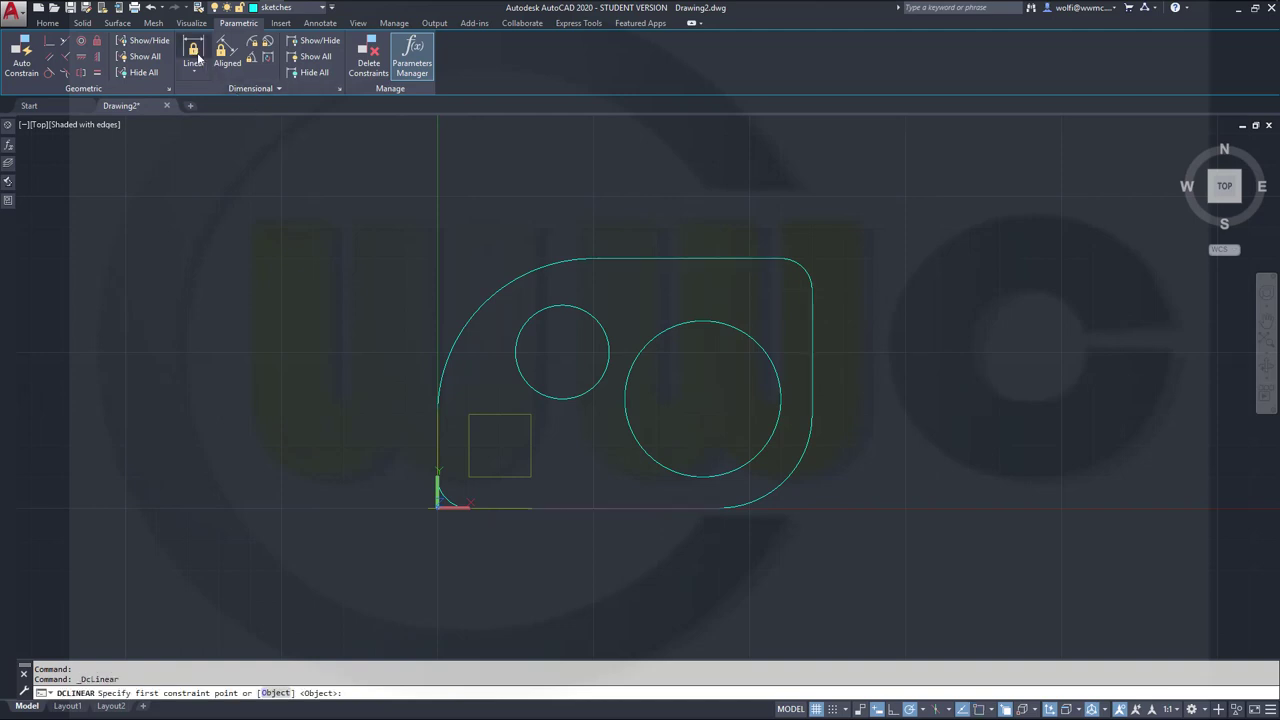
pyautogui.click(437, 438)
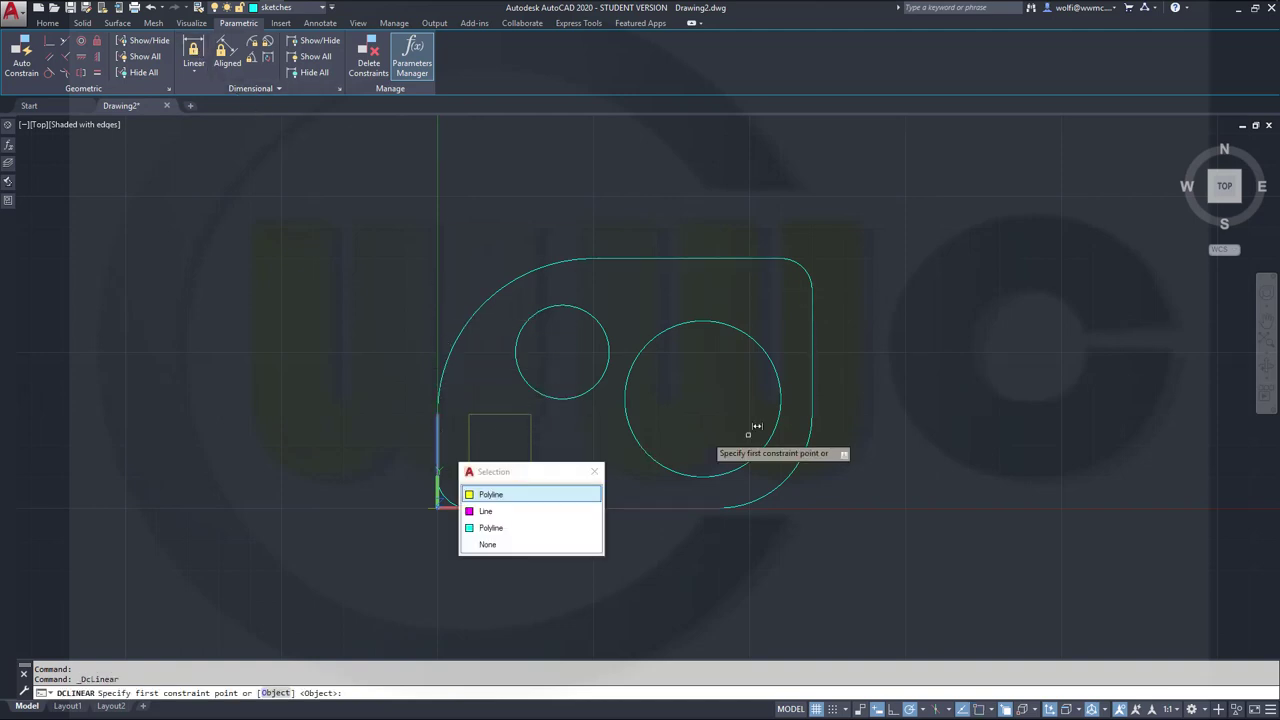
pyautogui.click(818, 345)
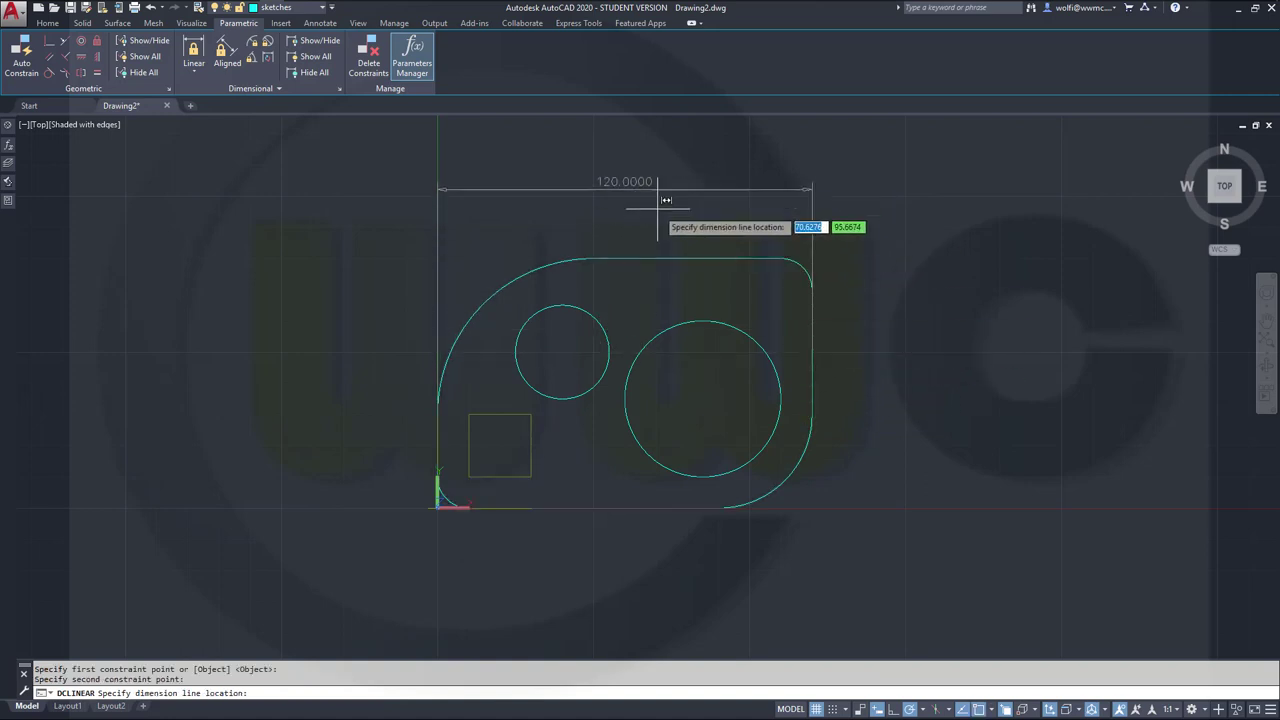
pyautogui.click(636, 583)
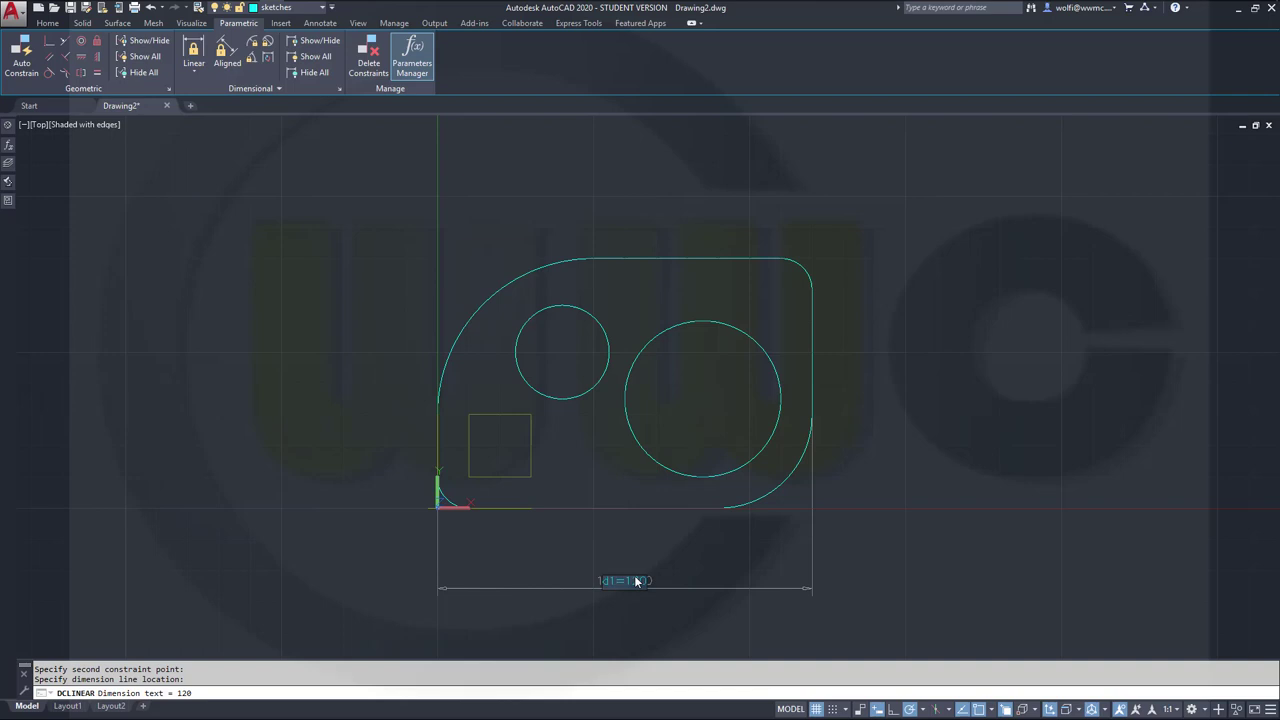
pyautogui.press('Return')
pyautogui.press('Return')
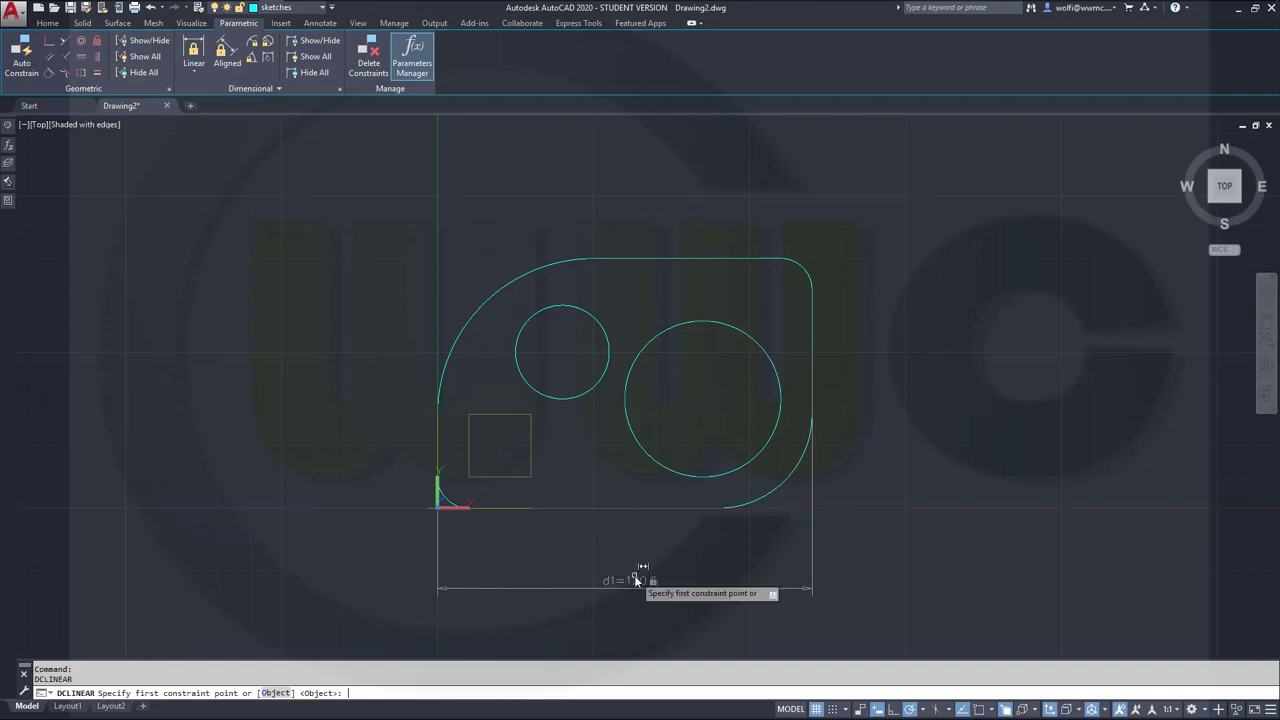
pyautogui.click(595, 507)
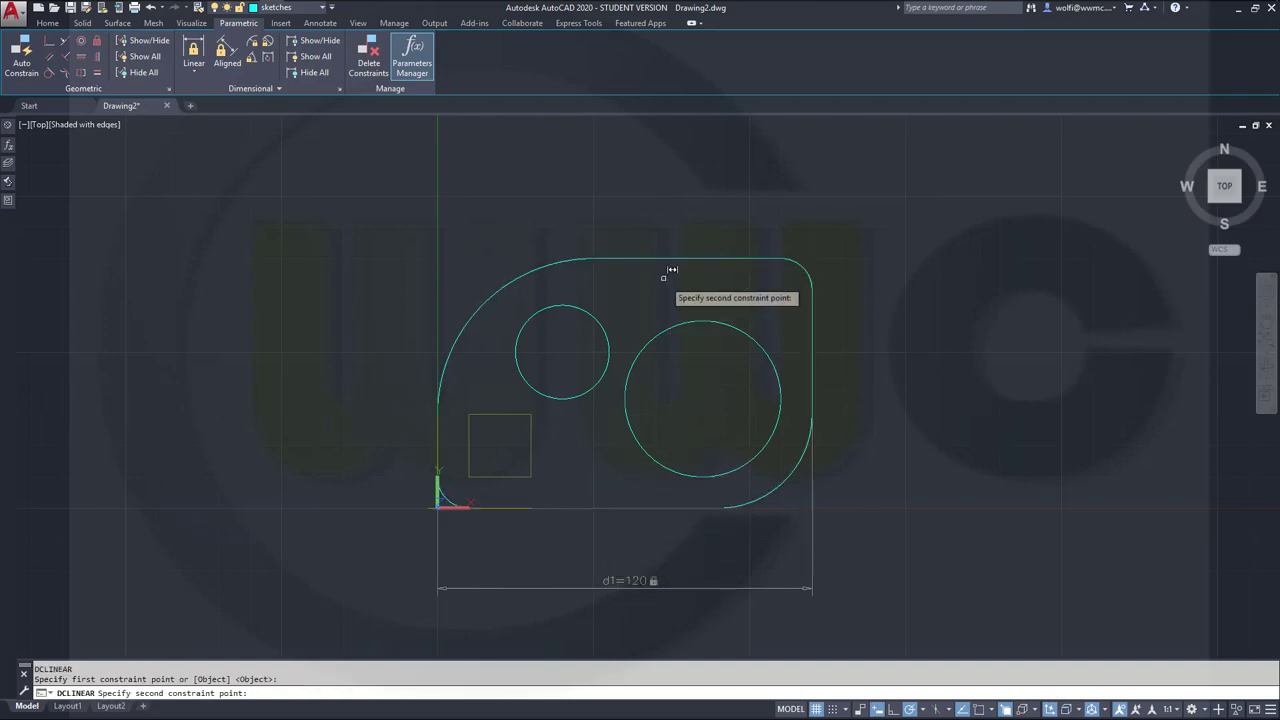
pyautogui.click(689, 258)
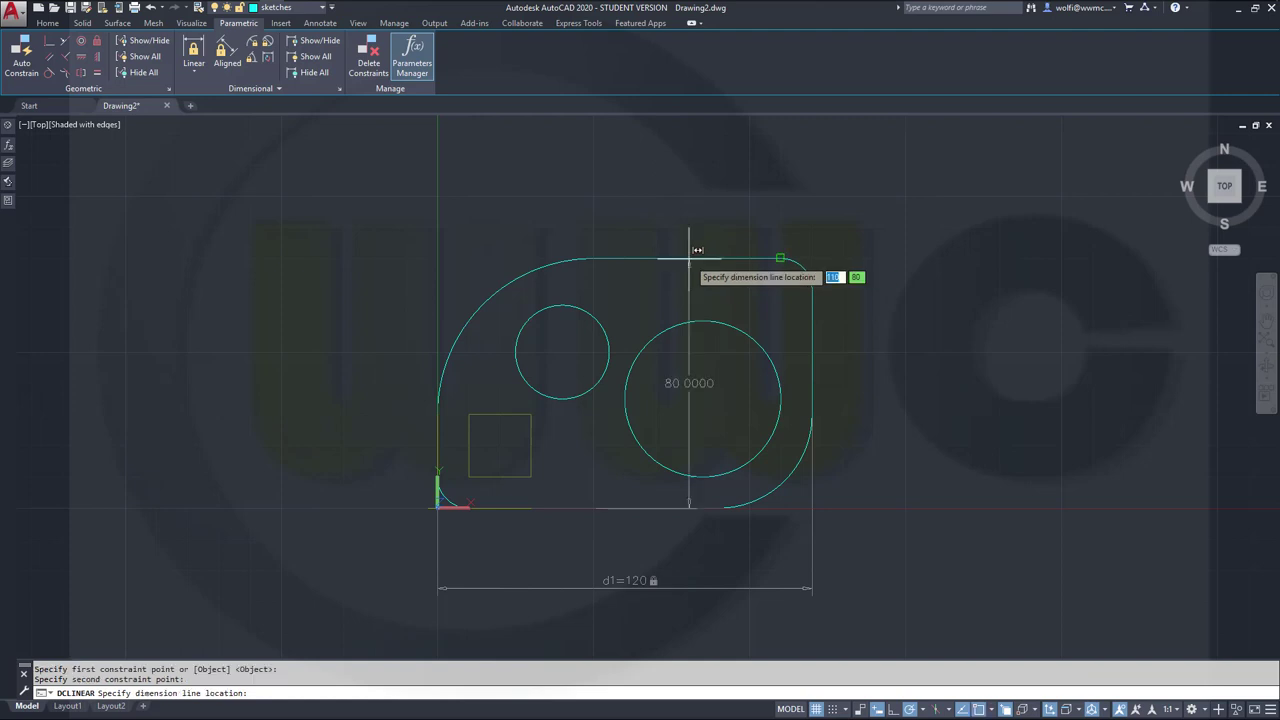
pyautogui.click(911, 349)
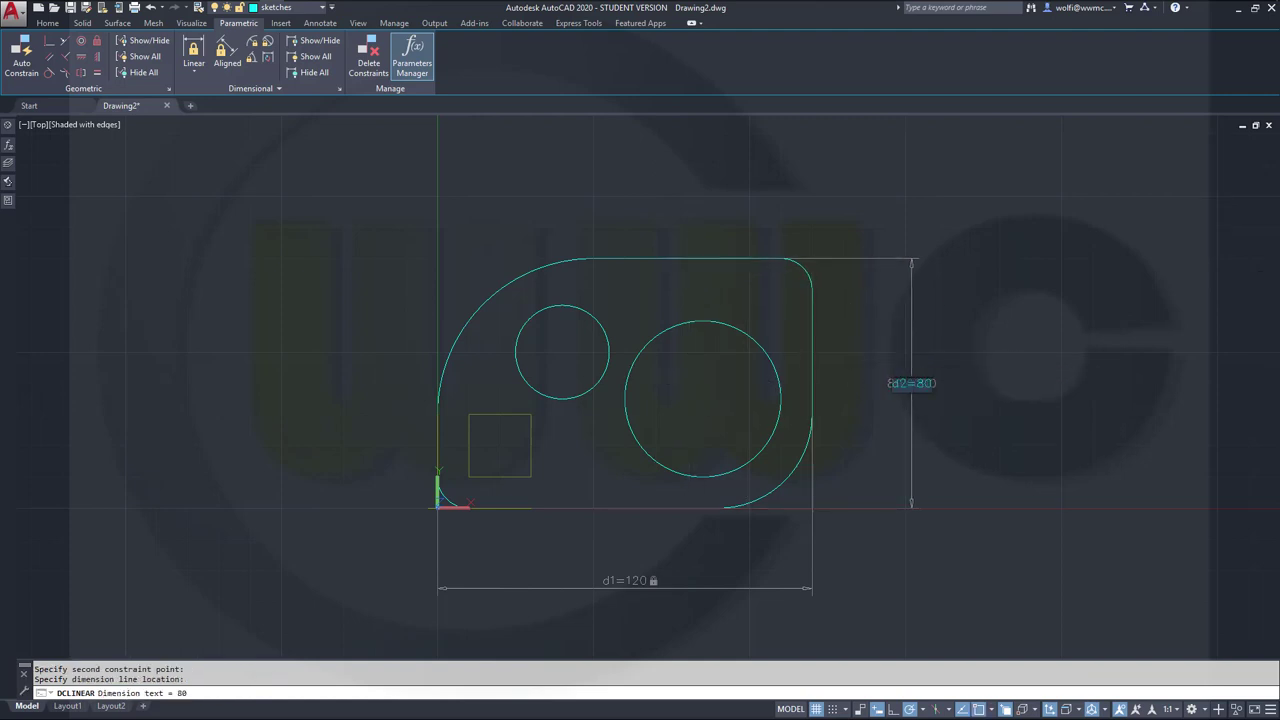
pyautogui.press('Return')
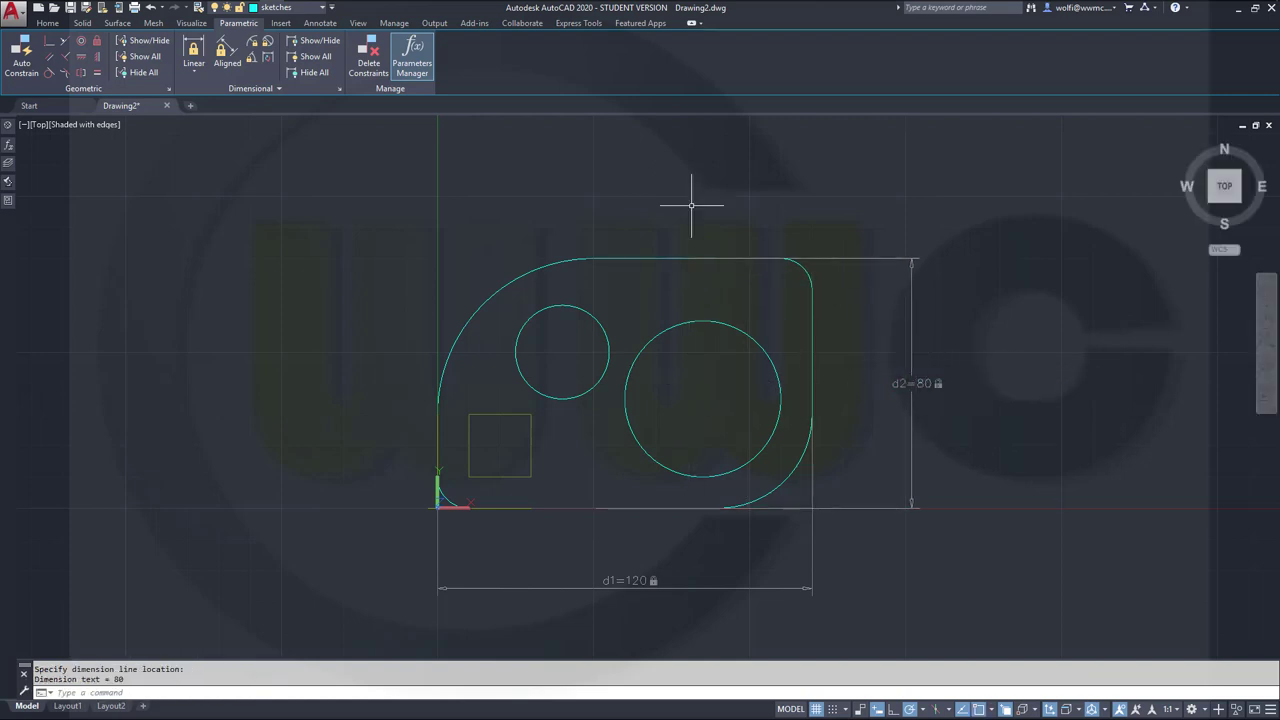
# Constrain the small circle's centre 50 above the bottom edge (d3).
pyautogui.press('Return')
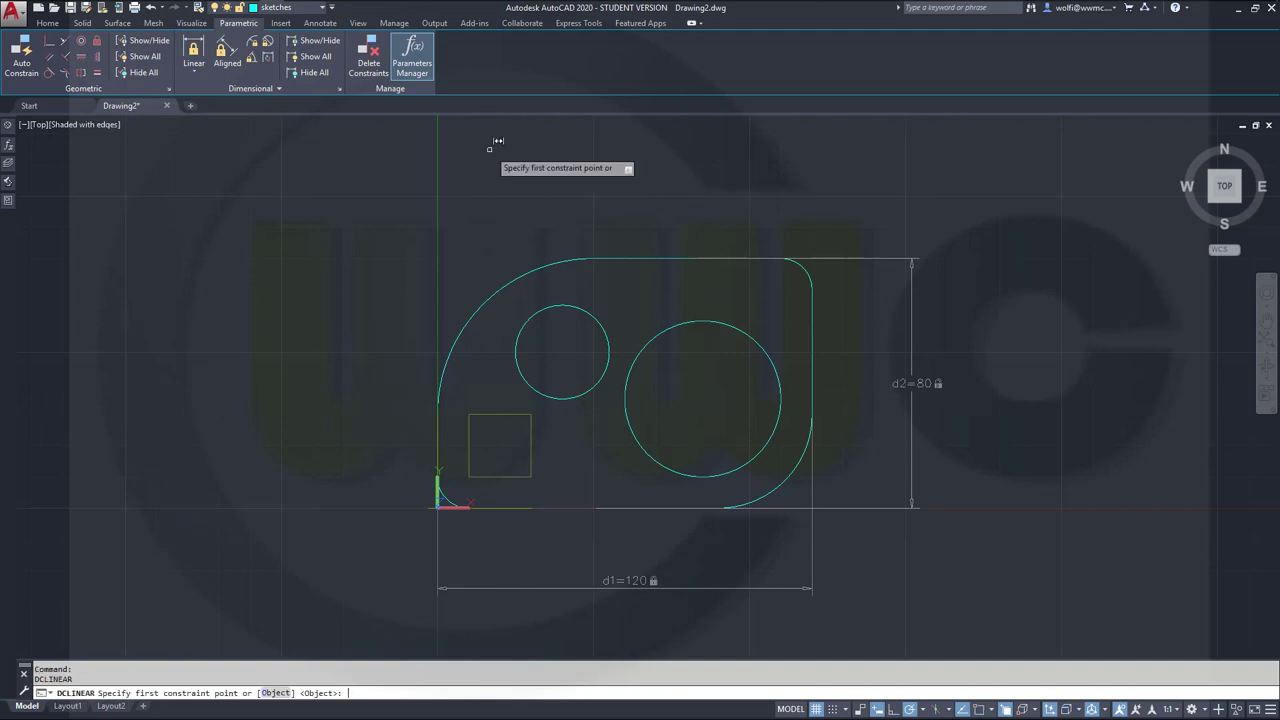
pyautogui.click(597, 383)
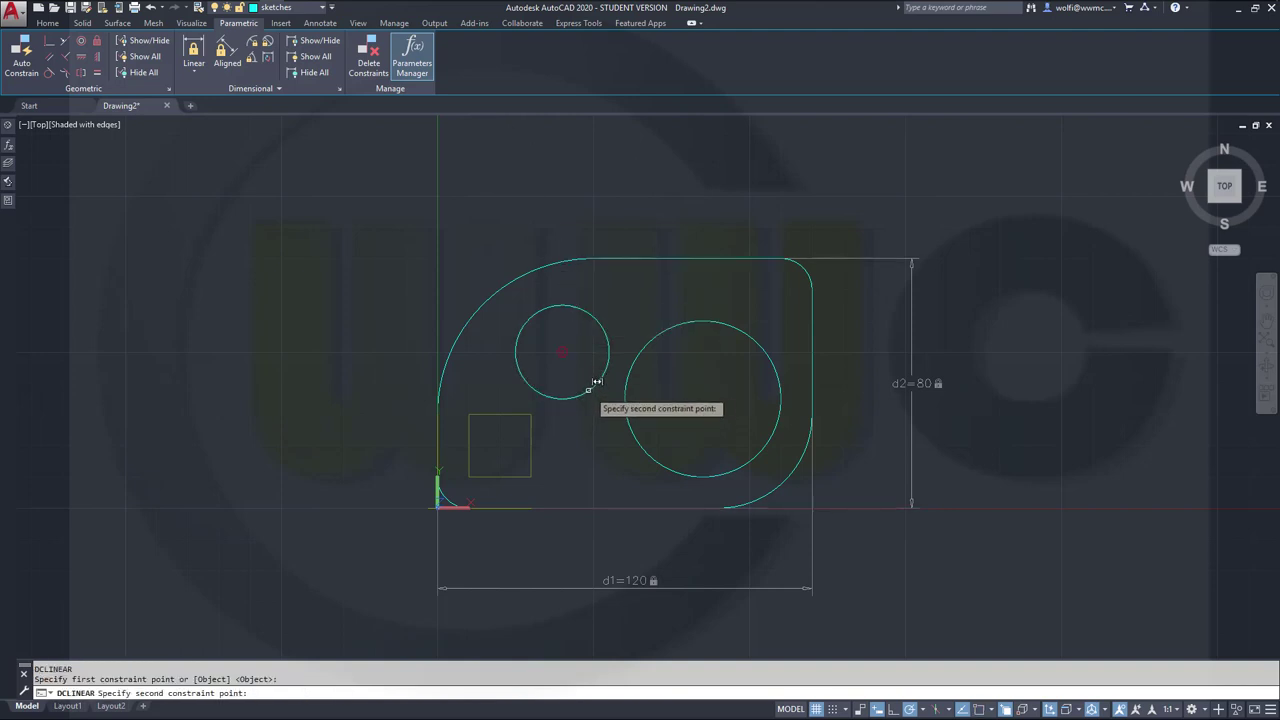
pyautogui.click(603, 502)
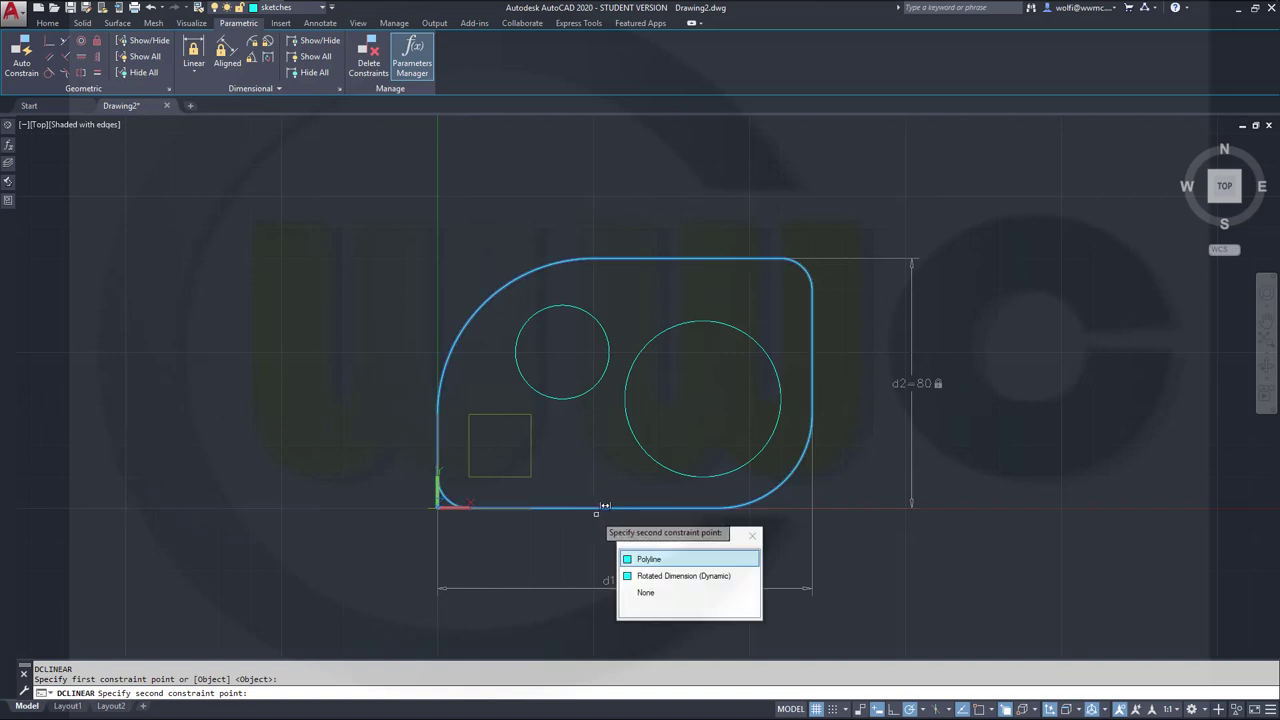
pyautogui.click(630, 559)
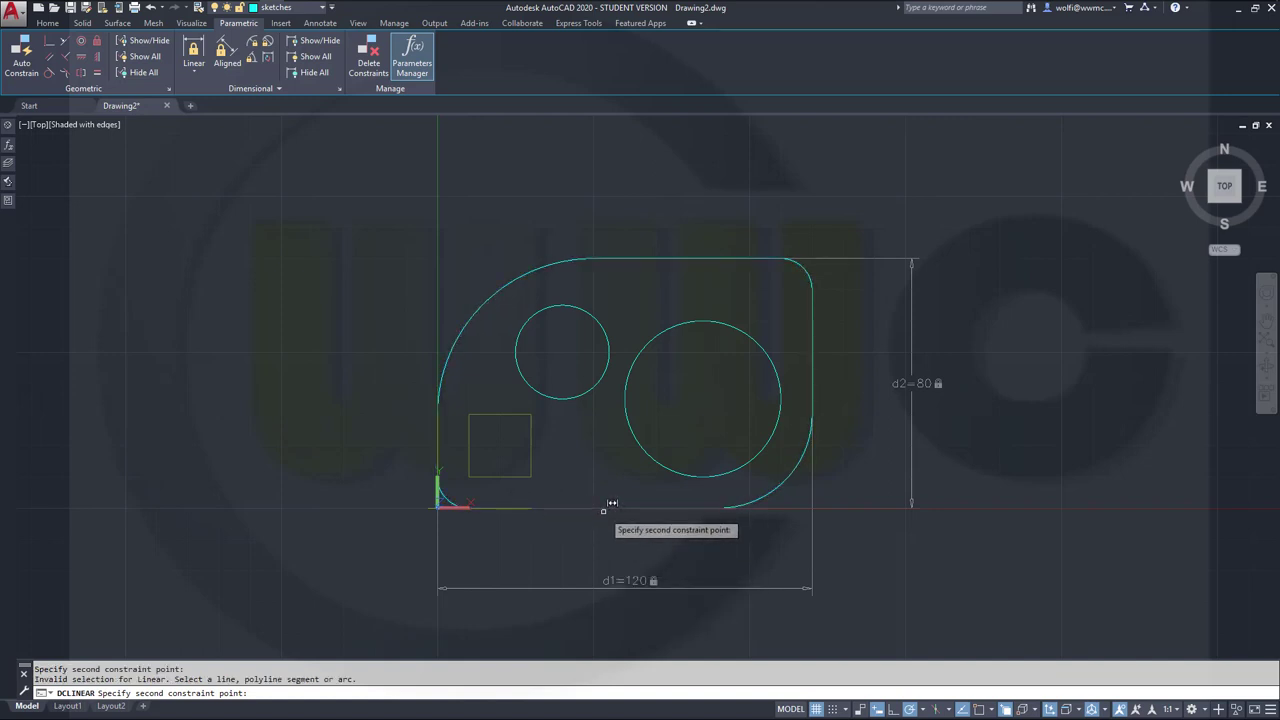
pyautogui.click(593, 508)
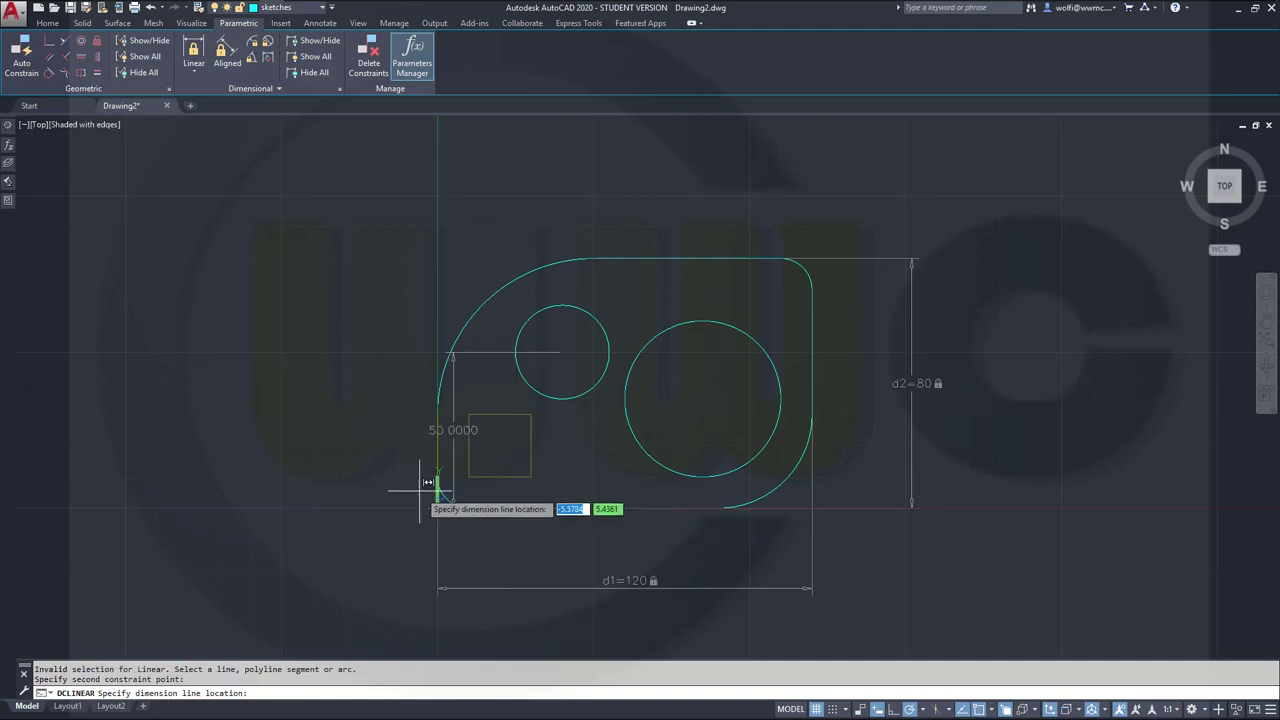
pyautogui.click(348, 463)
pyautogui.press('Return')
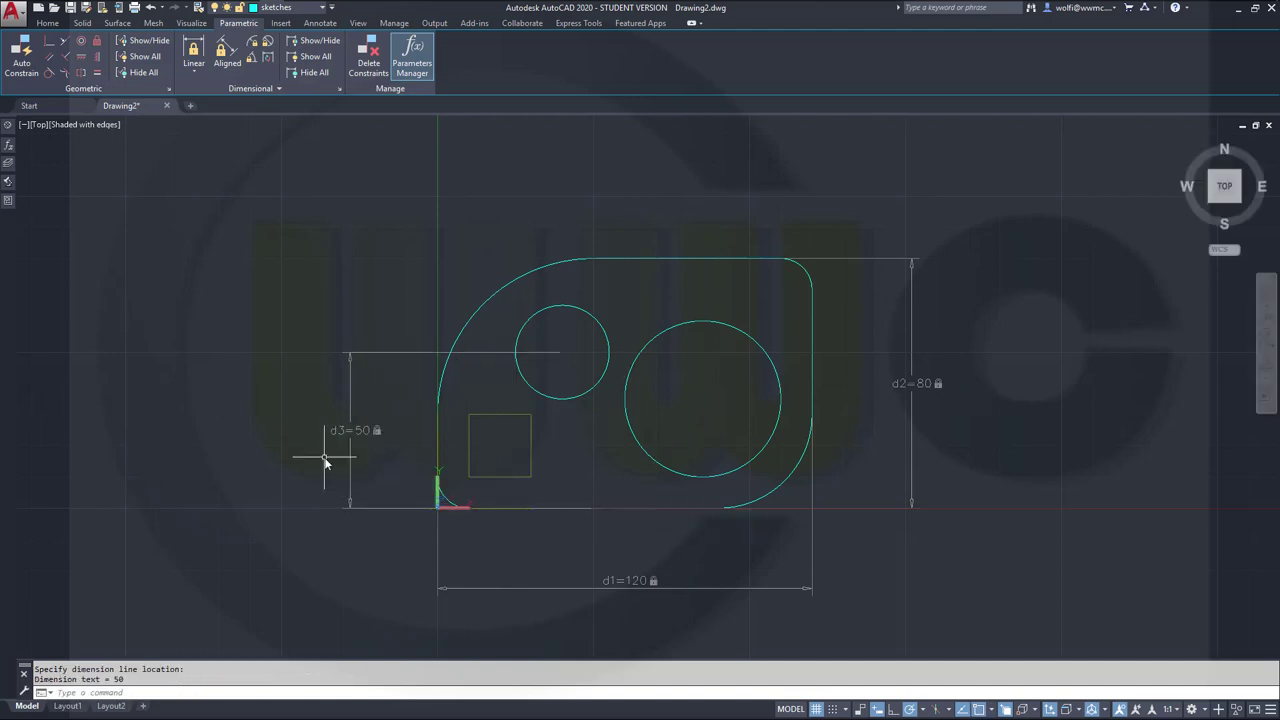
pyautogui.press('Return')
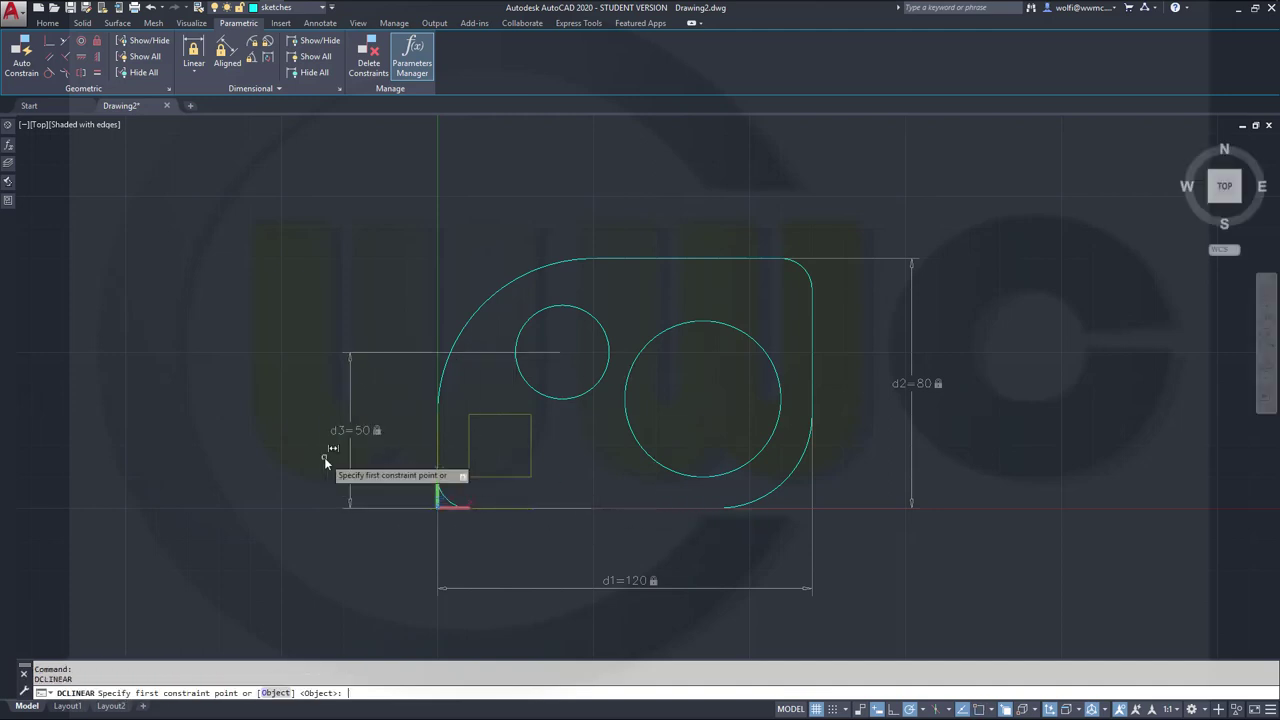
# Constrain the small circle's centre 40 from the left edge (d4).
pyautogui.click(572, 392)
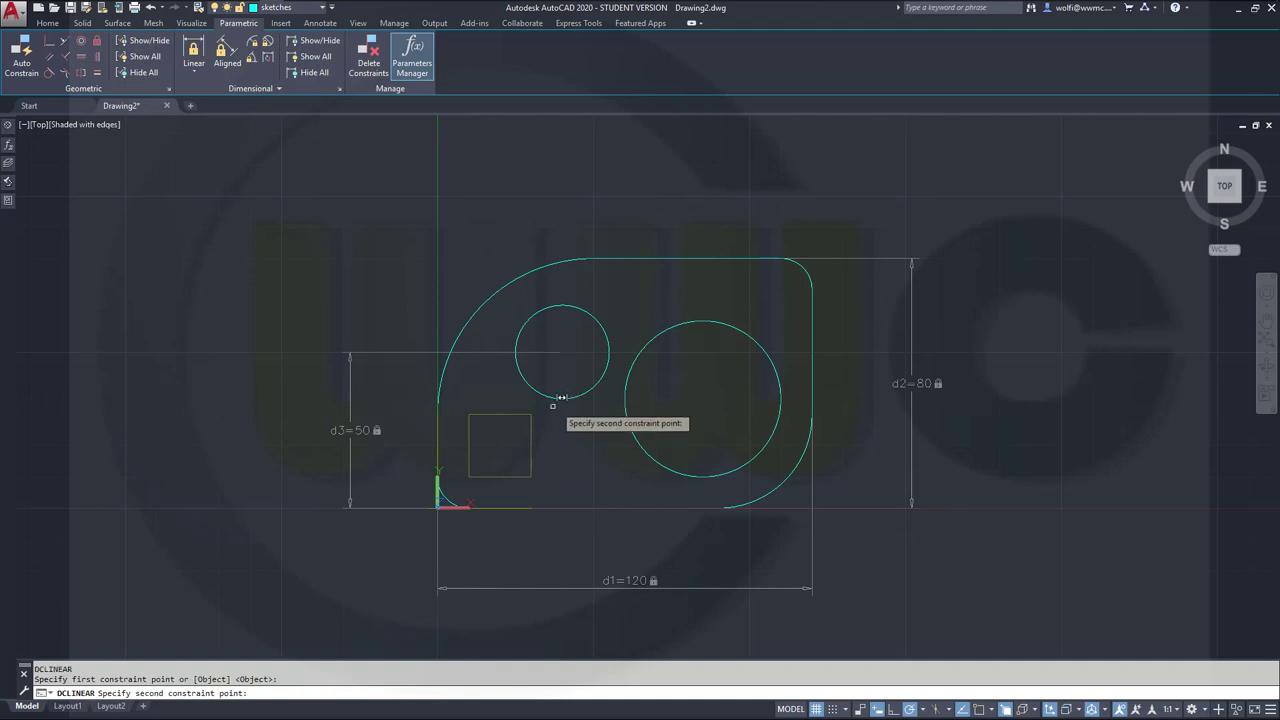
pyautogui.click(443, 437)
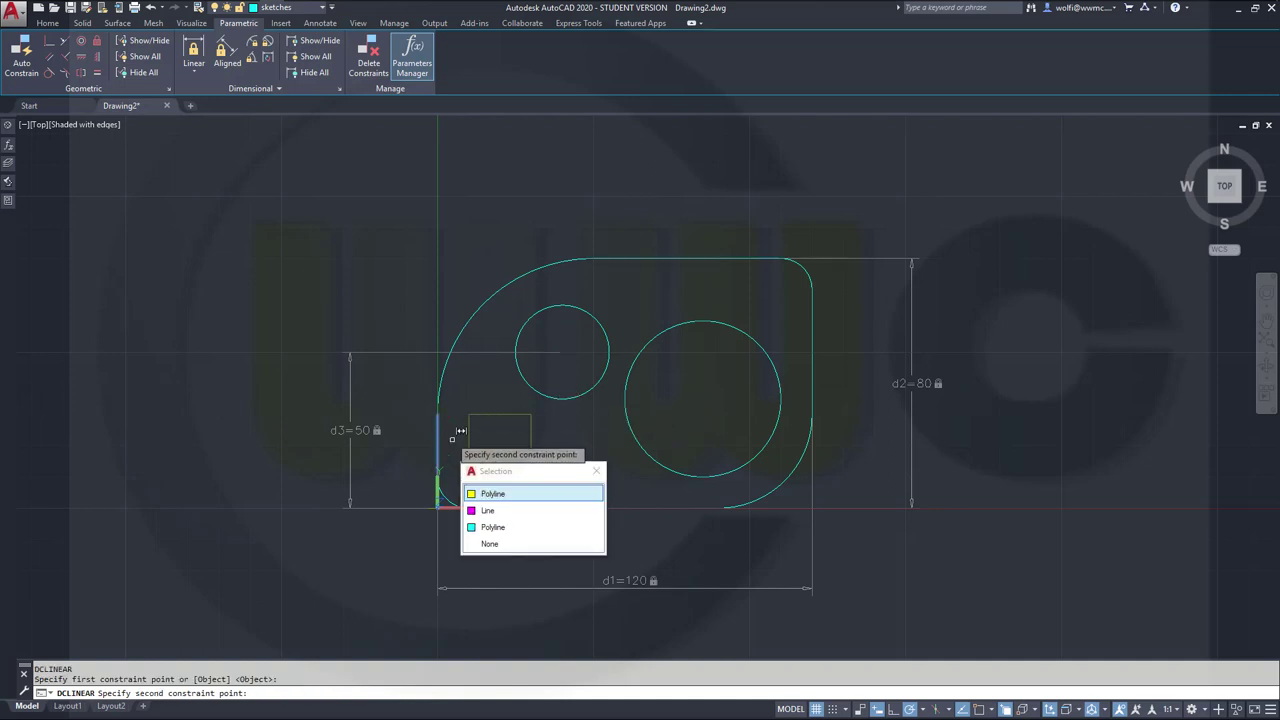
pyautogui.click(491, 527)
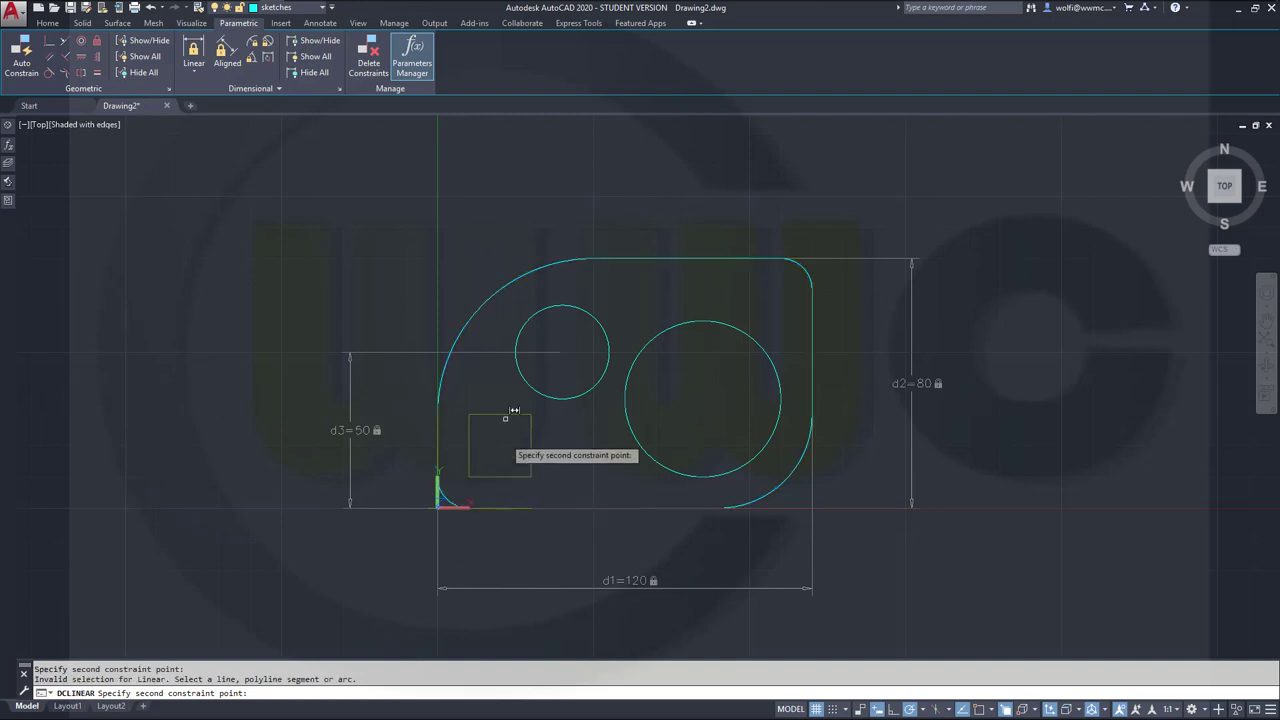
pyautogui.click(440, 437)
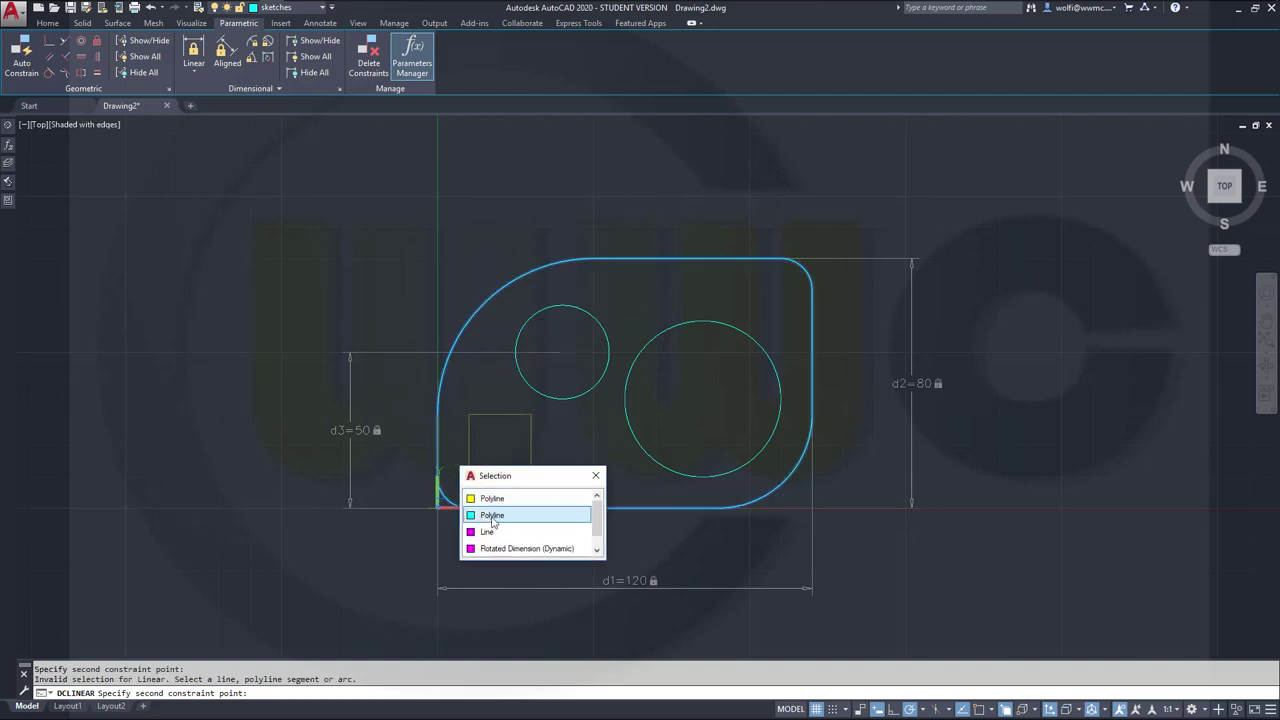
pyautogui.click(493, 515)
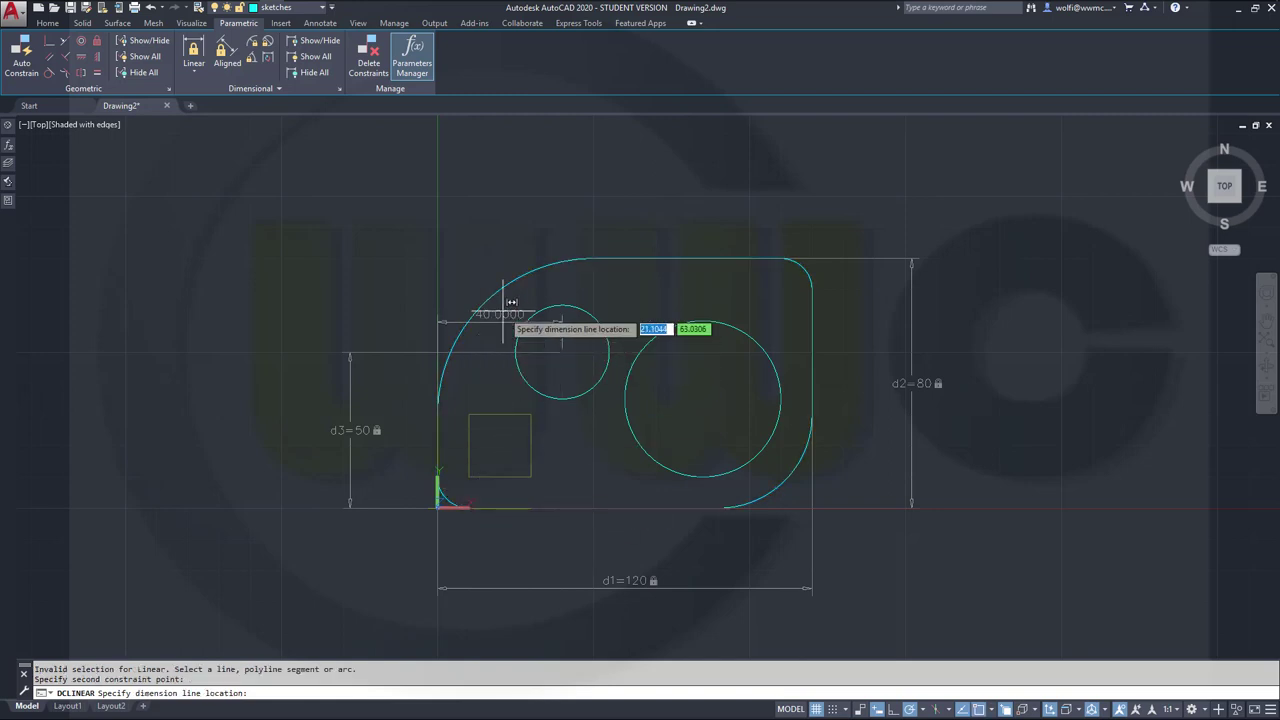
pyautogui.click(545, 205)
pyautogui.press('Return')
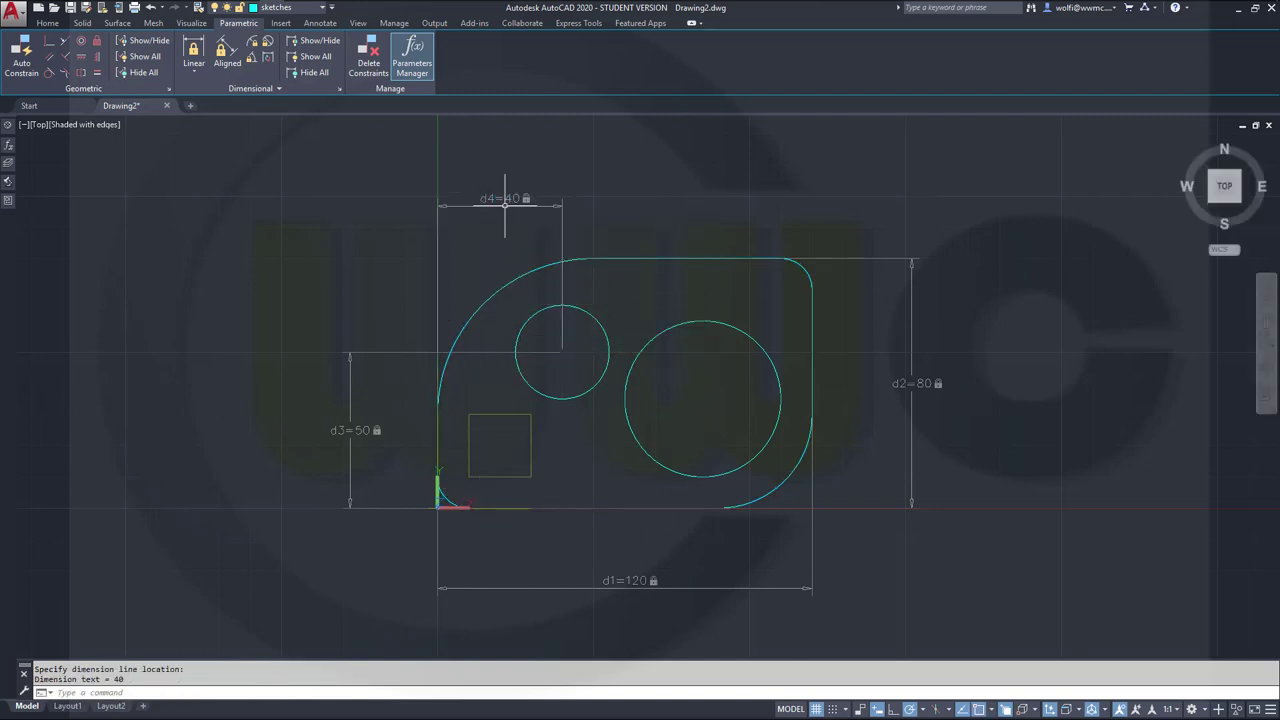
# Constrain the large circle's centre 35 from the bottom edge and 35 from the right edge.
pyautogui.press('Return')
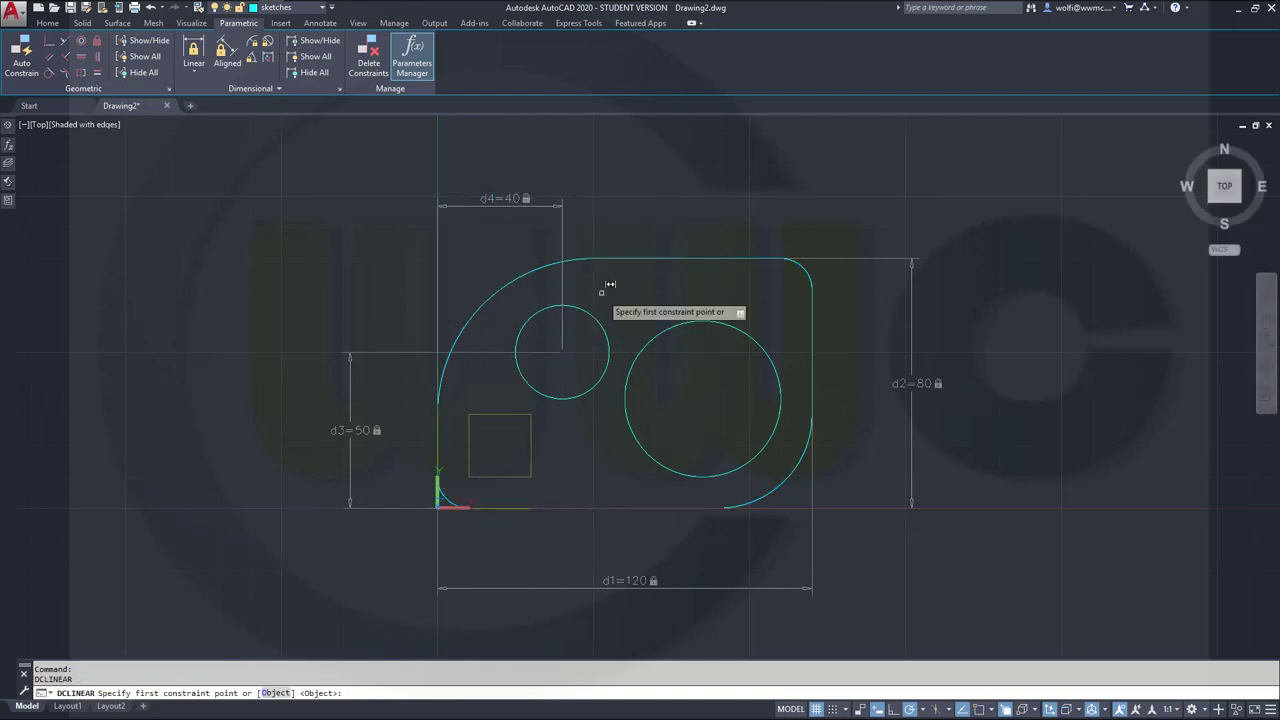
pyautogui.click(630, 404)
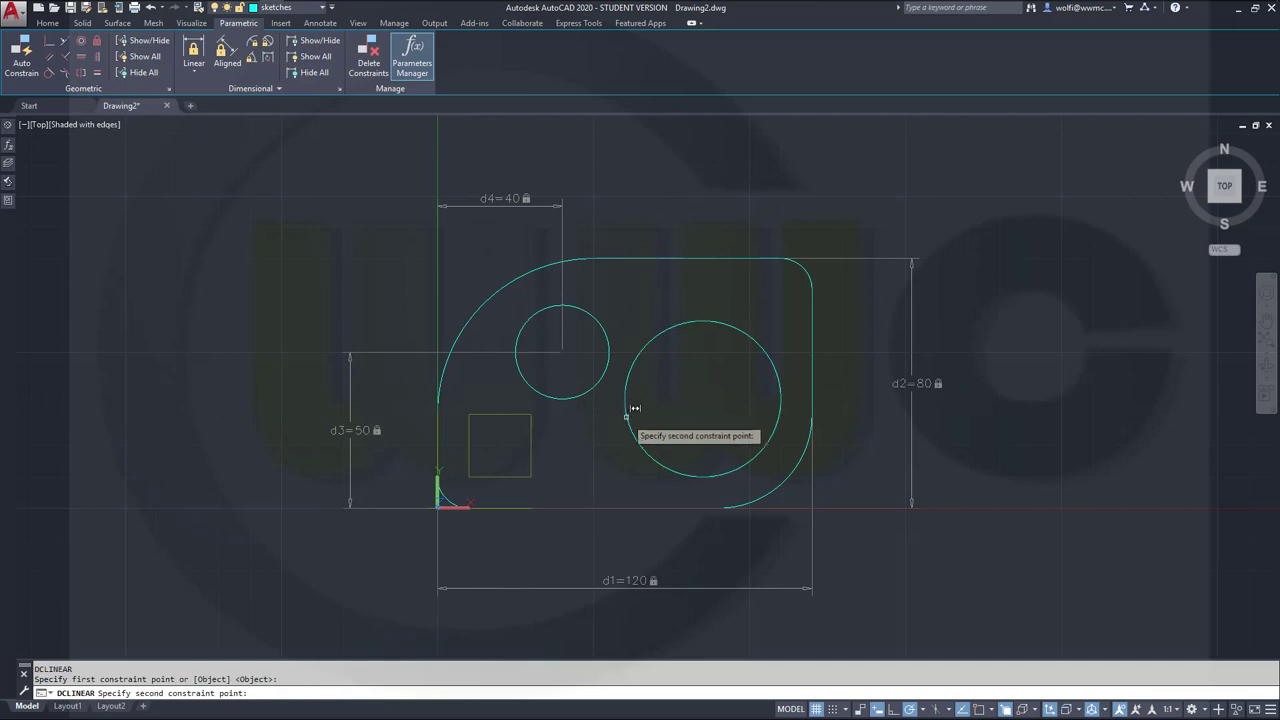
pyautogui.click(592, 508)
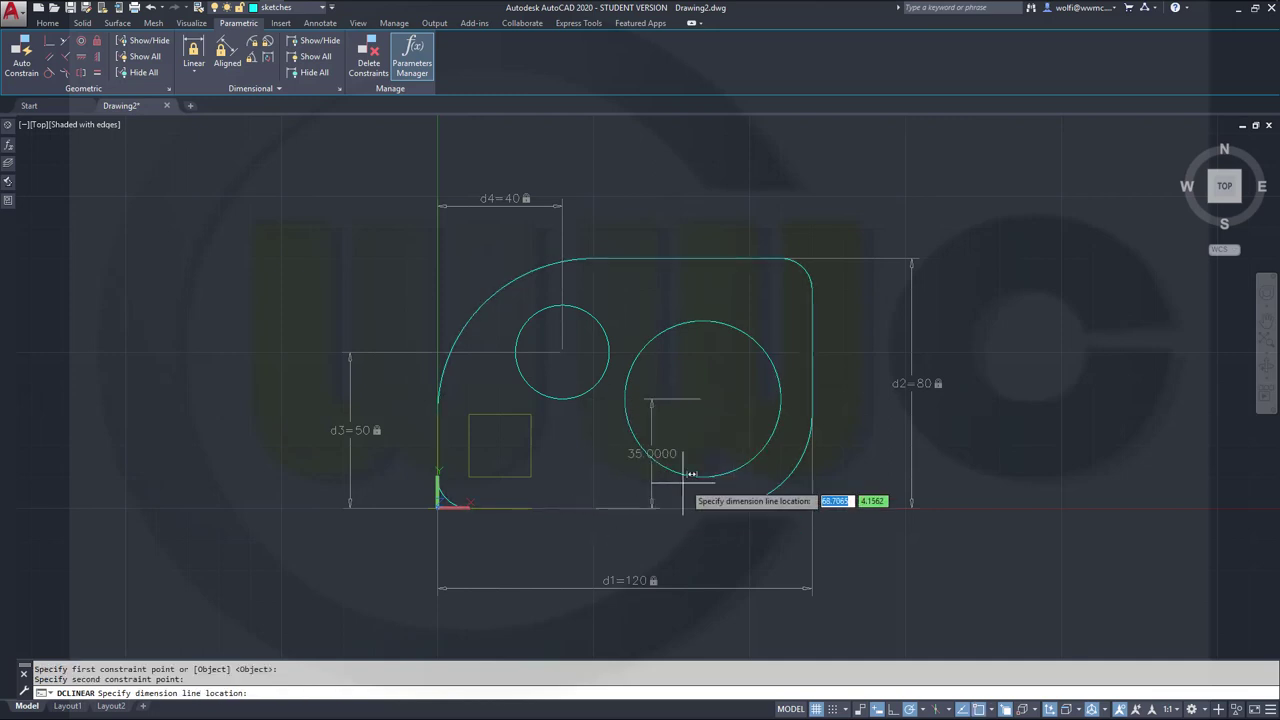
pyautogui.click(857, 455)
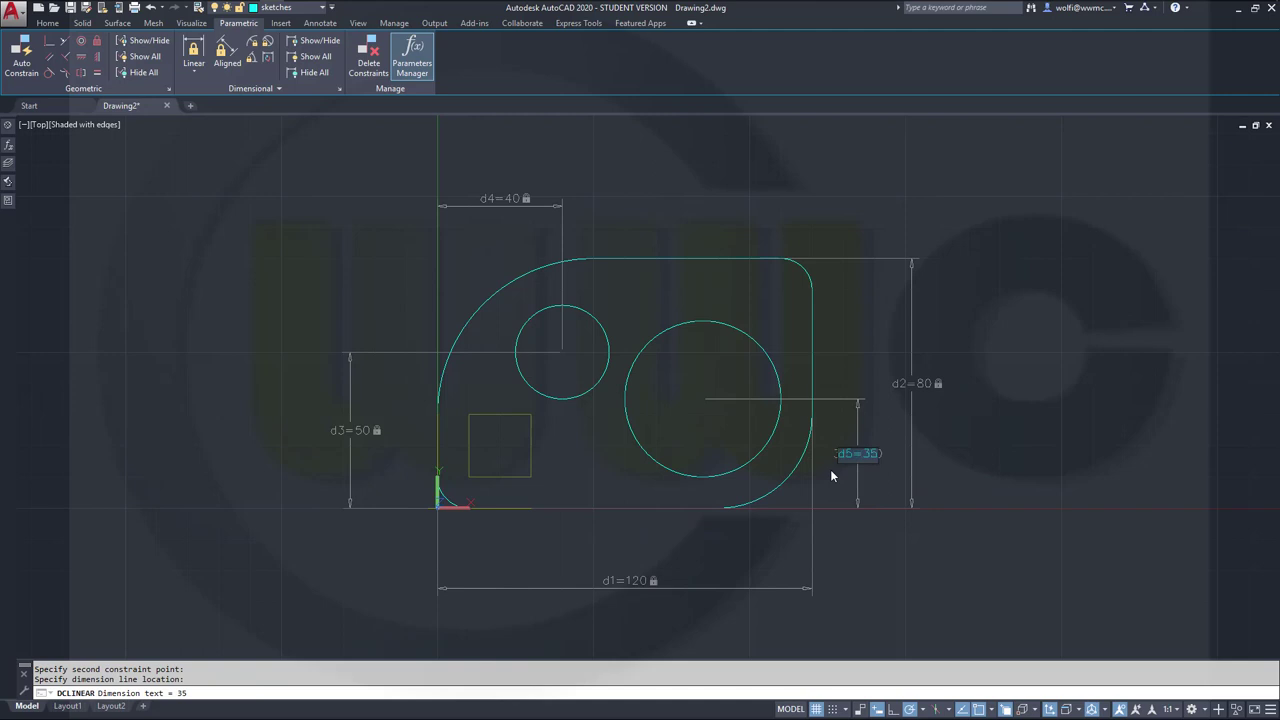
pyautogui.press('Return')
pyautogui.press('Return')
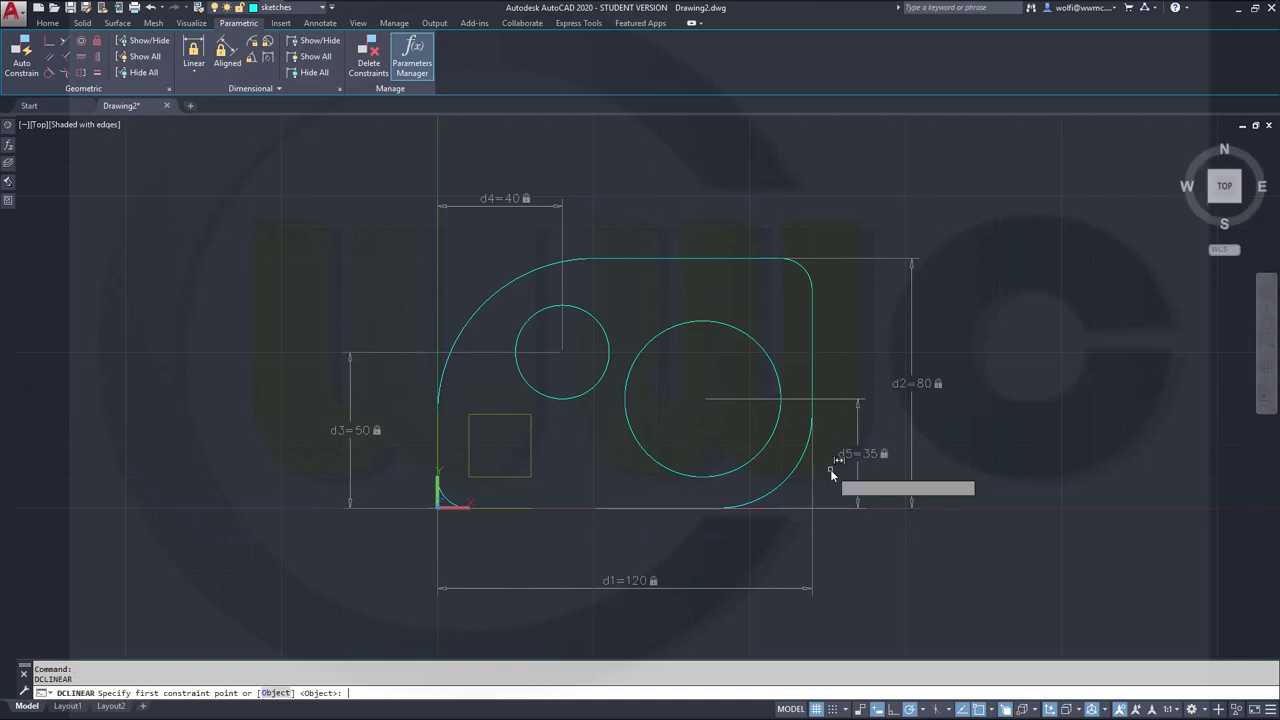
pyautogui.click(764, 448)
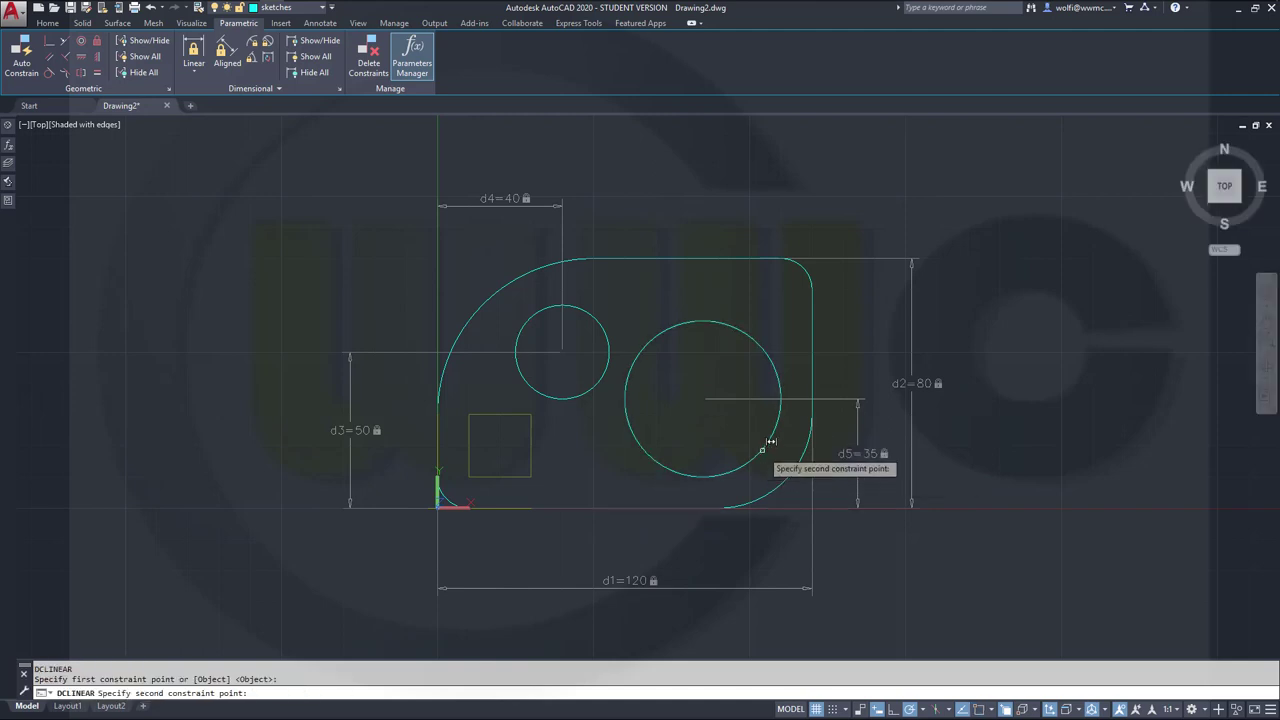
pyautogui.click(813, 357)
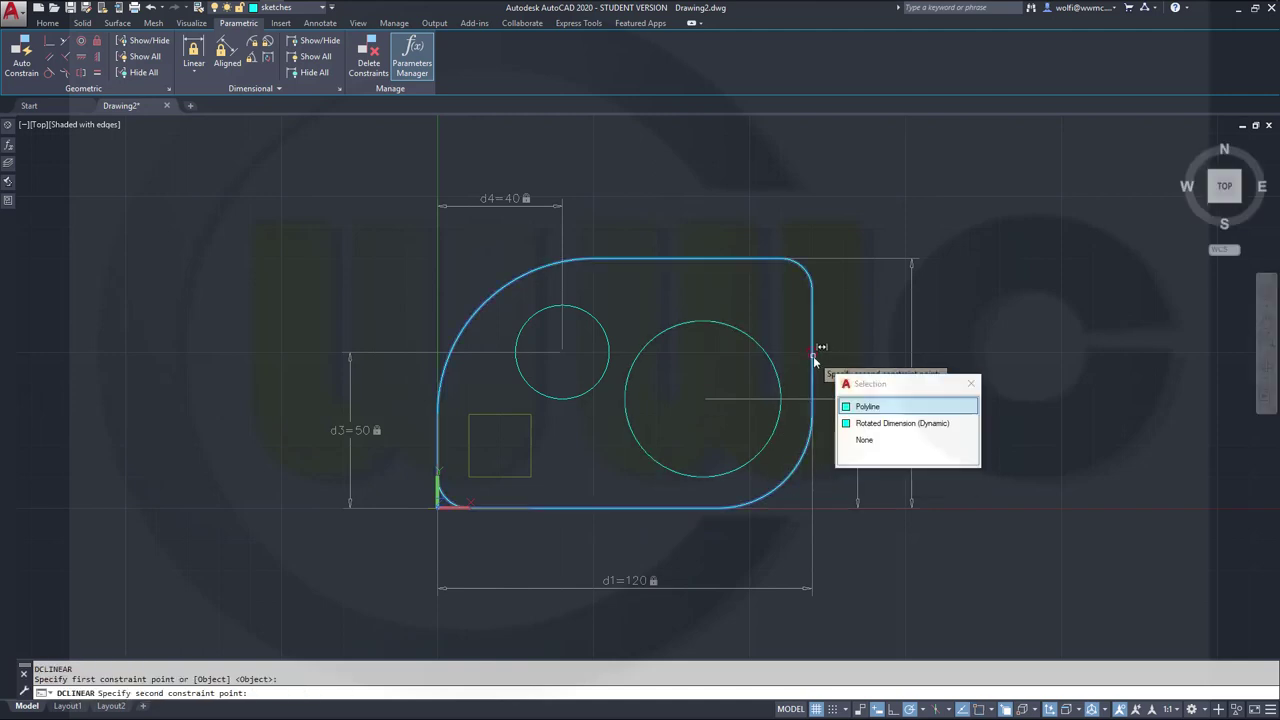
pyautogui.click(848, 409)
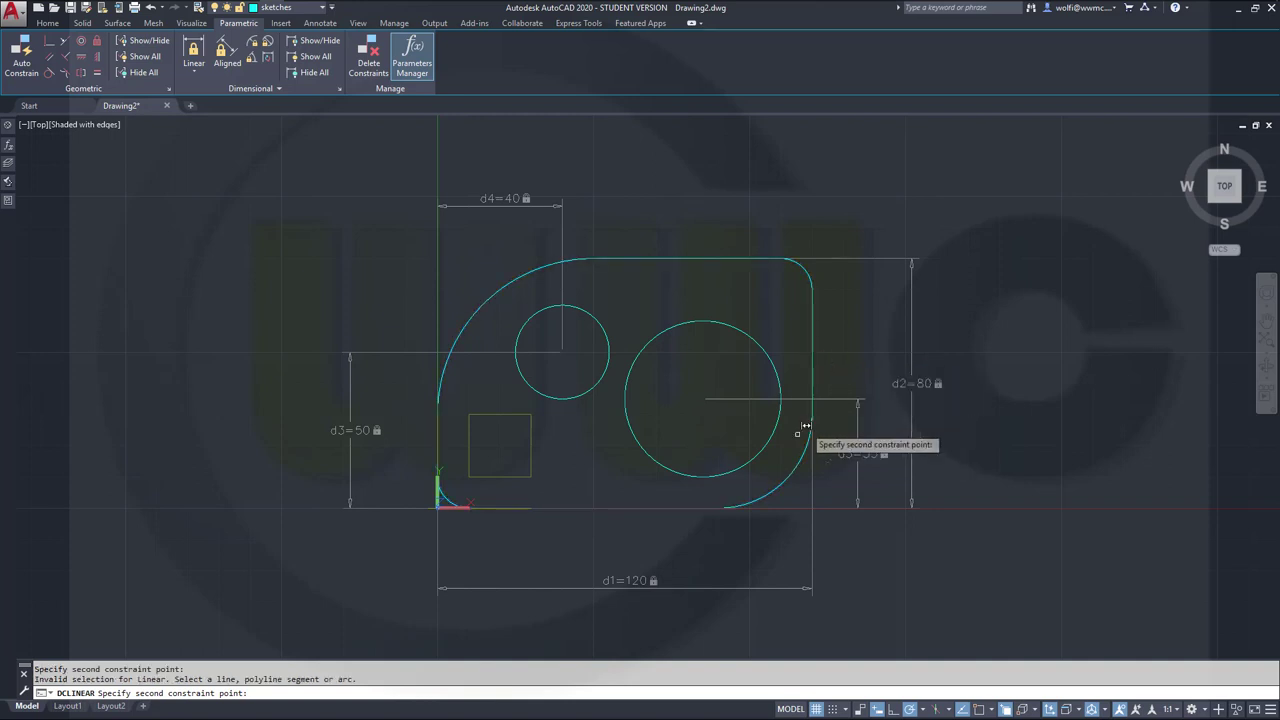
pyautogui.click(812, 345)
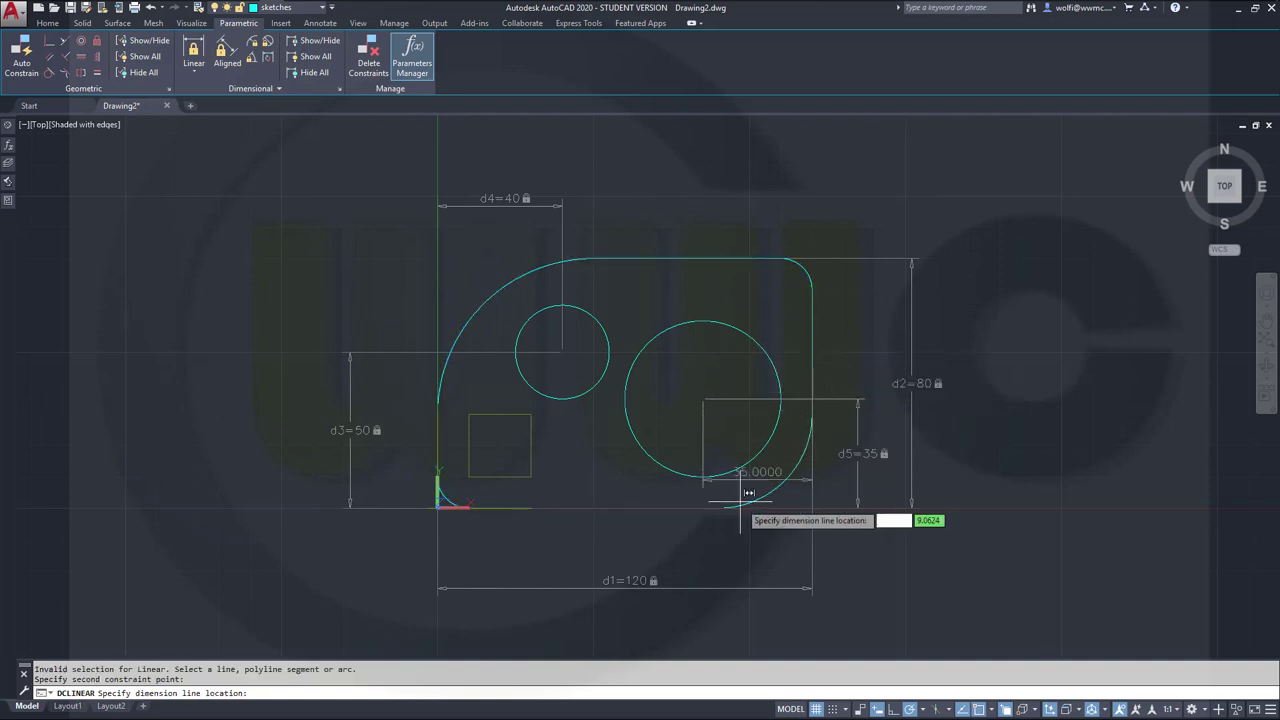
pyautogui.click(750, 541)
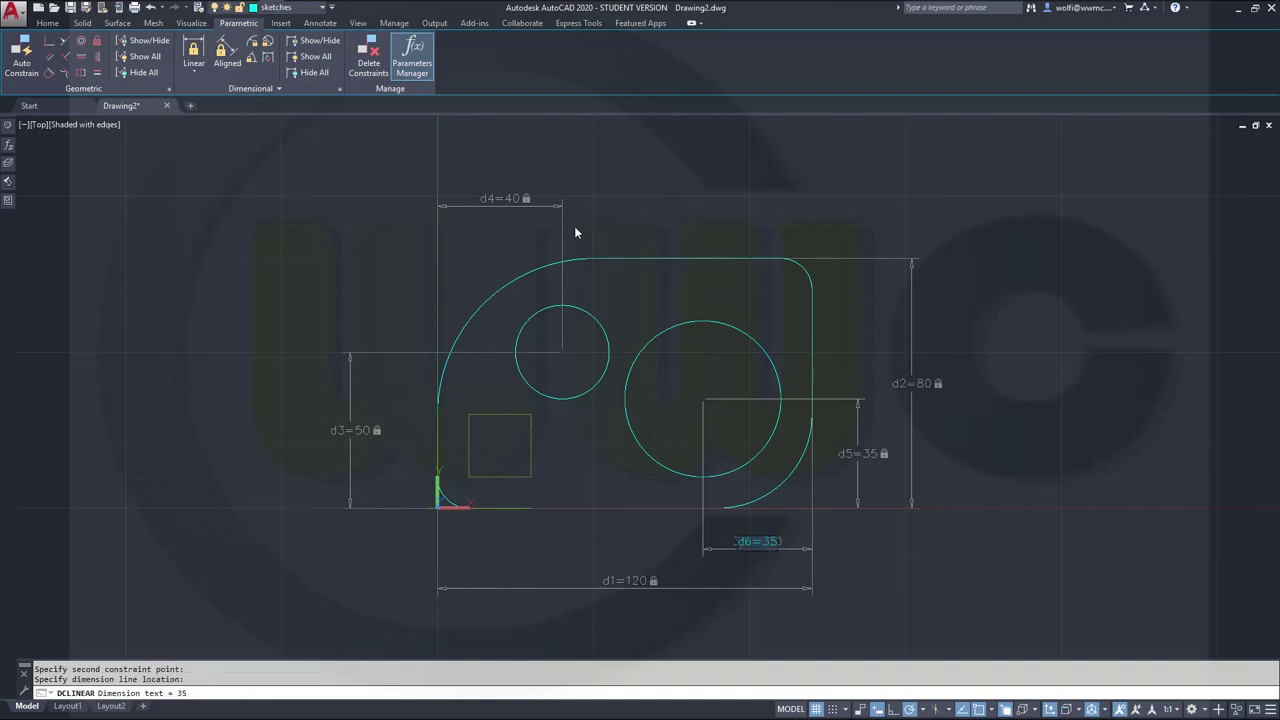
pyautogui.press('Return')
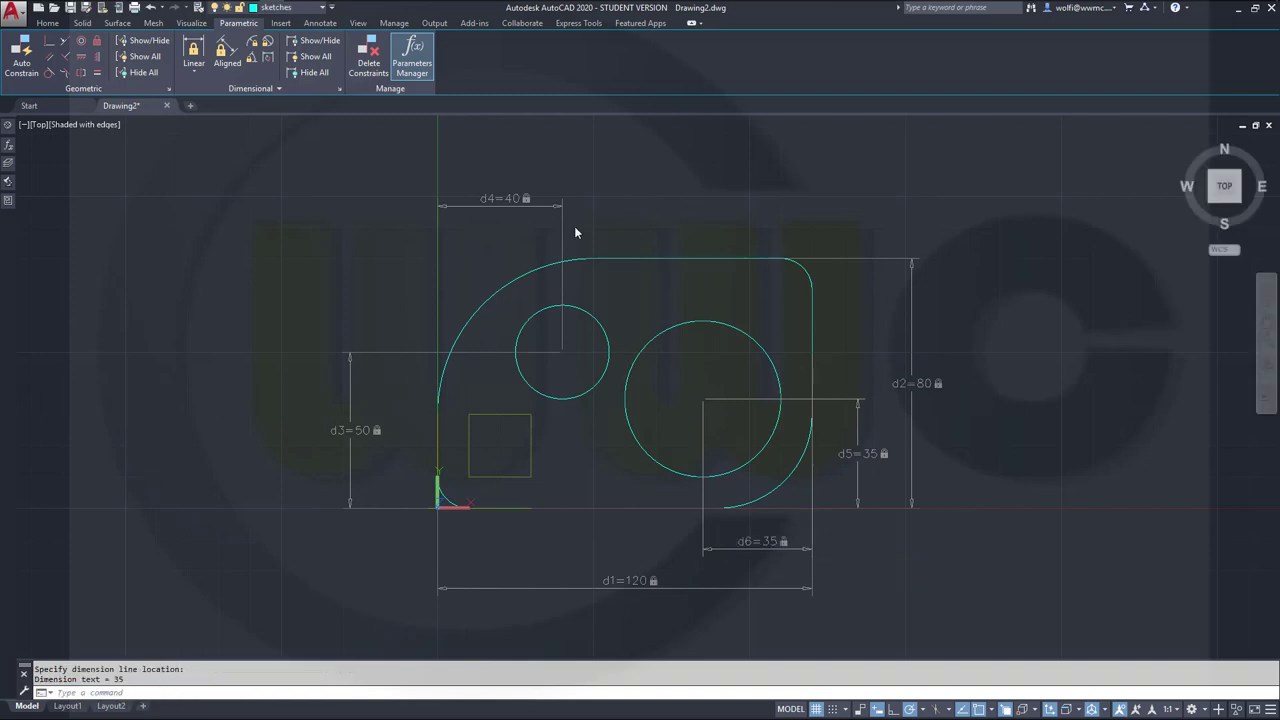
# Add diameter constraints dia1=30 to the small circle and dia2=50 to the large circle.
pyautogui.click(268, 40)
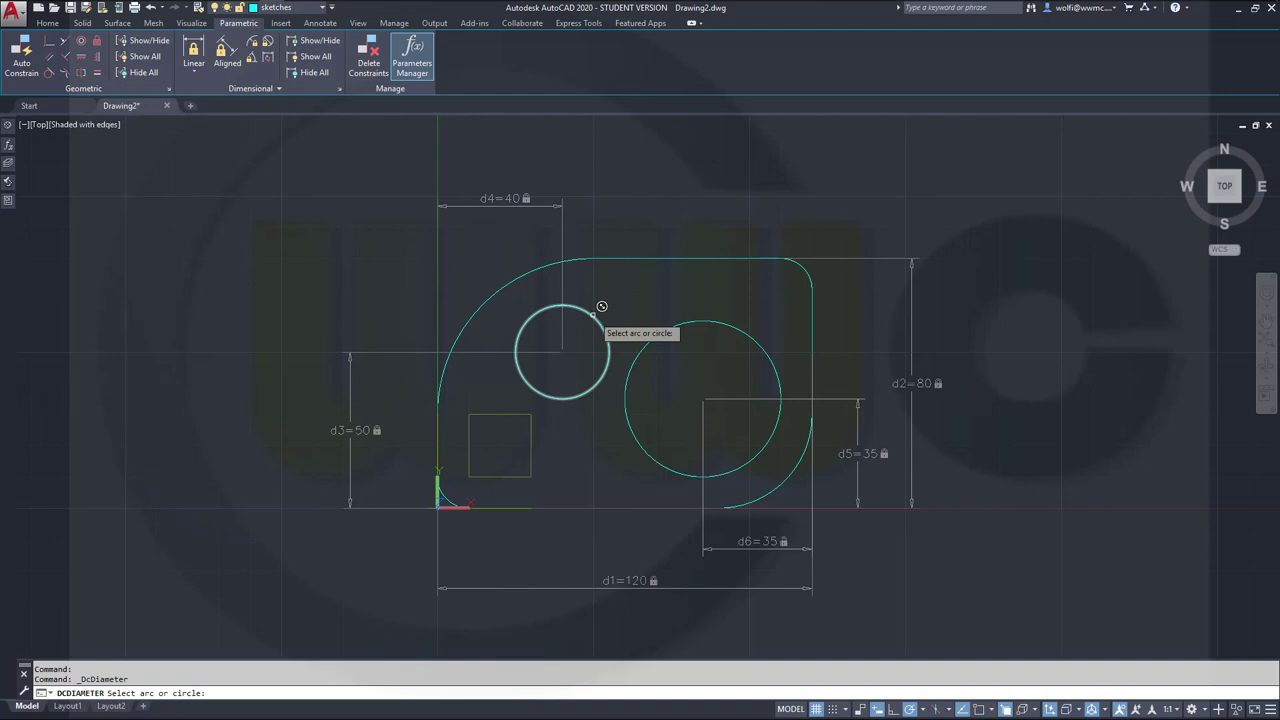
pyautogui.click(596, 311)
pyautogui.click(620, 282)
pyautogui.press('Return')
pyautogui.press('Return')
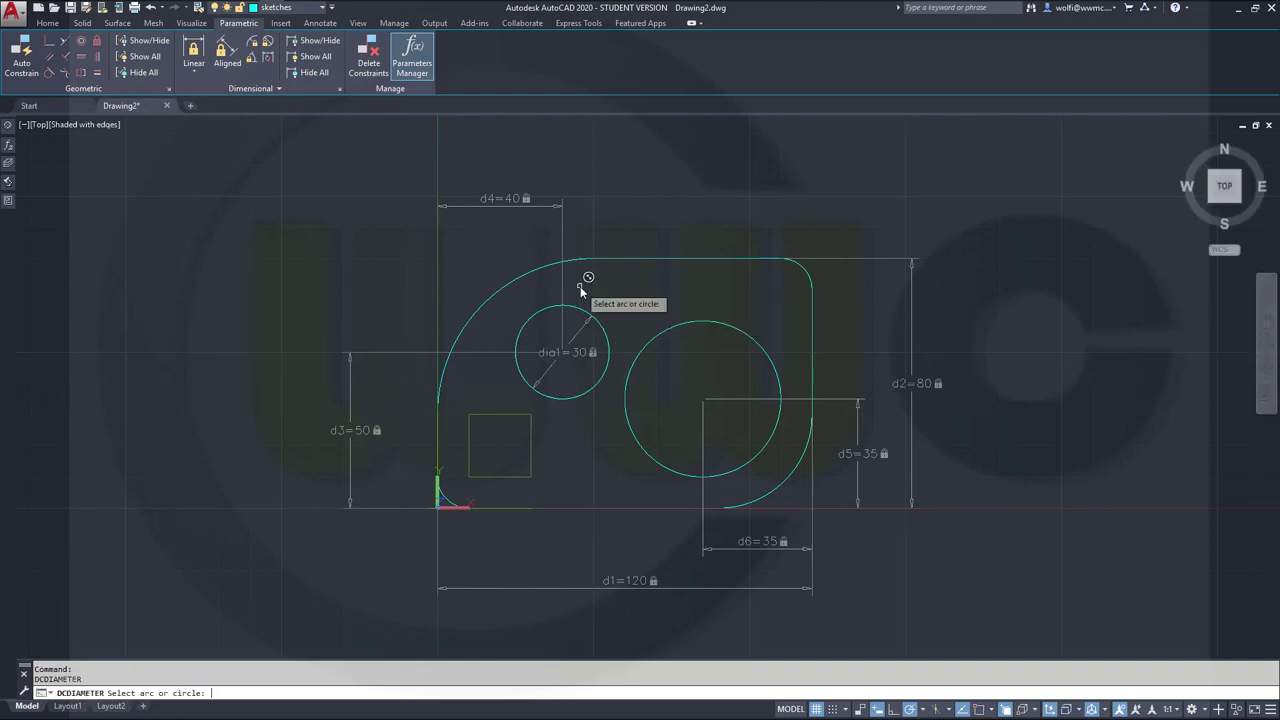
pyautogui.click(755, 326)
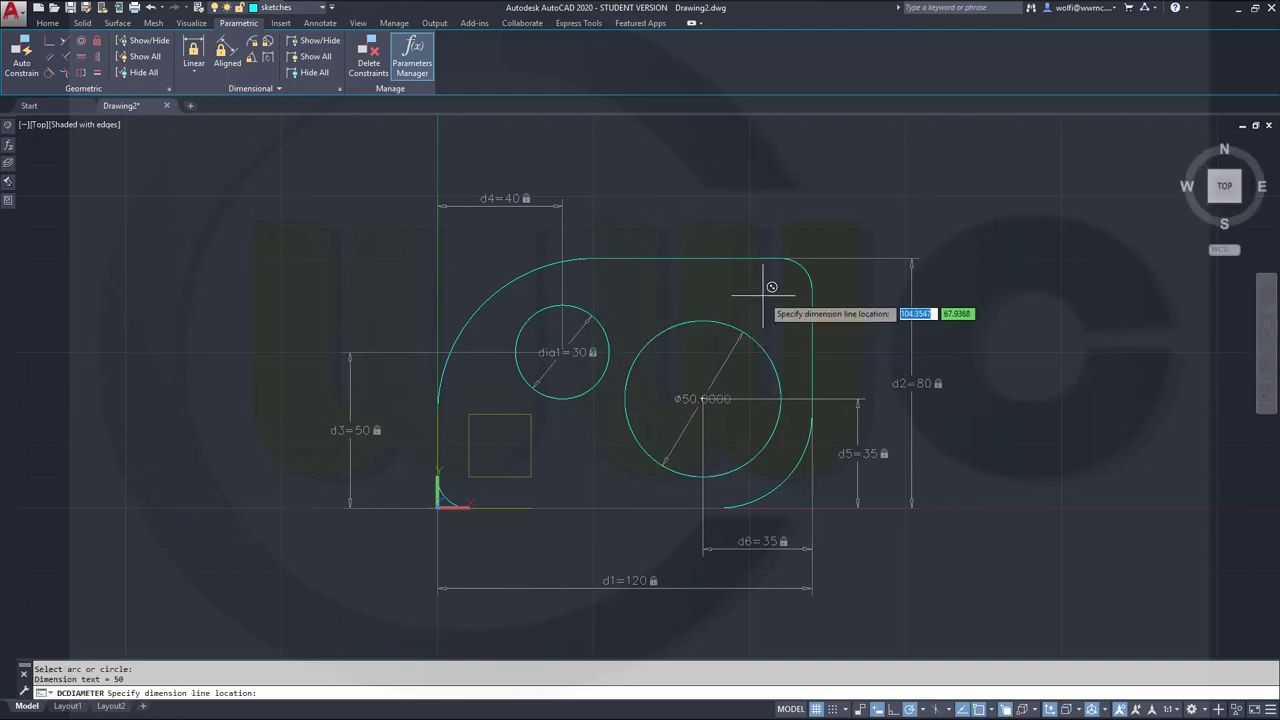
pyautogui.click(755, 292)
pyautogui.press('Return')
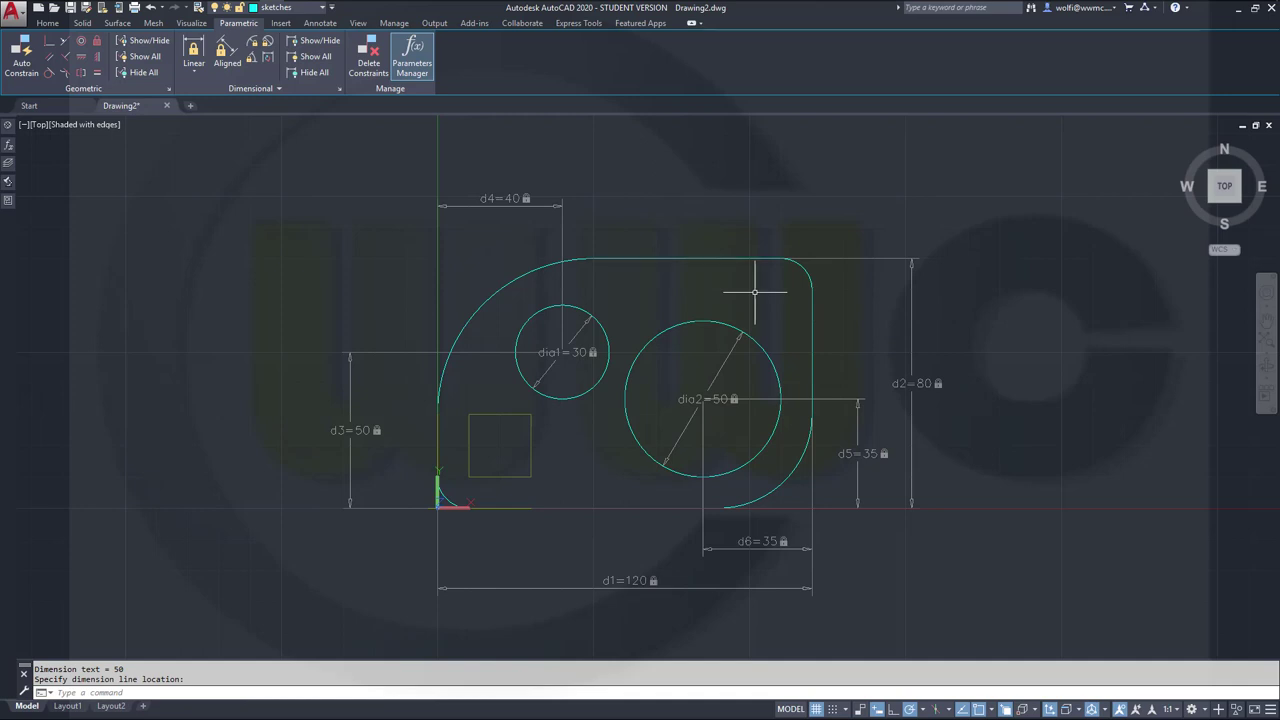
# Constrain the top-left arc to radius 50 and the top-right corner arc to radius 10.
pyautogui.click(252, 41)
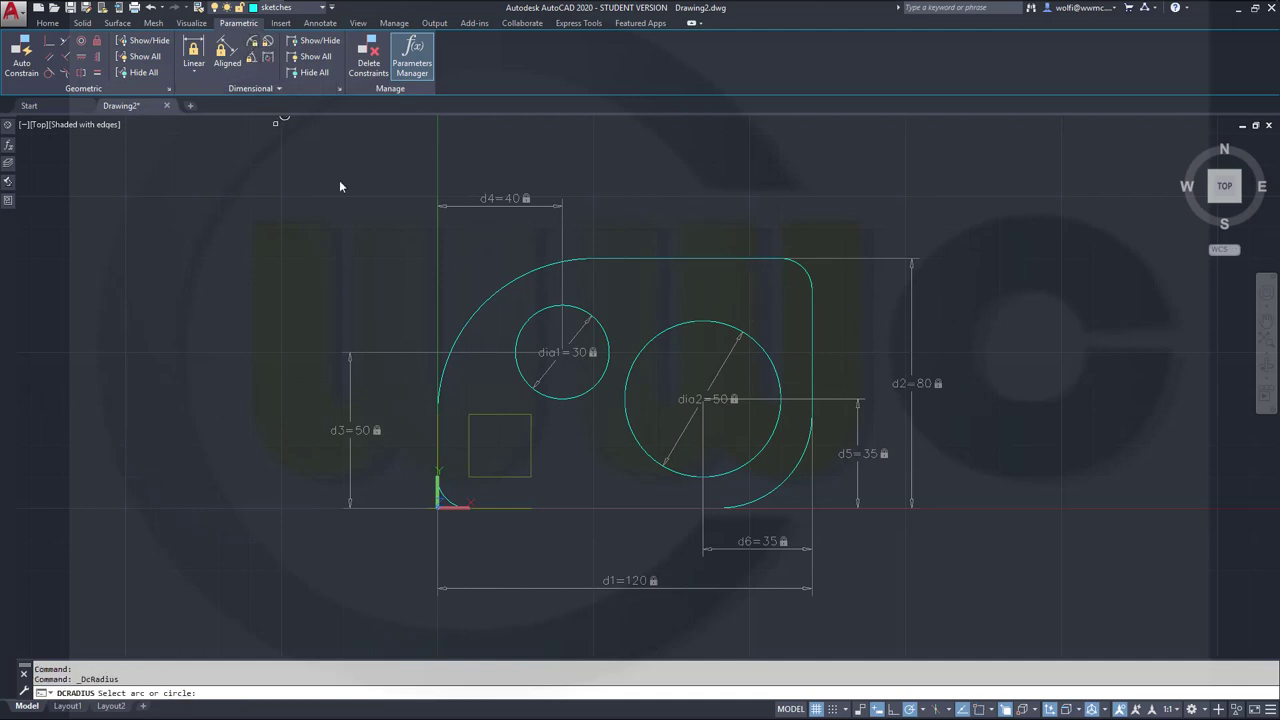
pyautogui.click(486, 298)
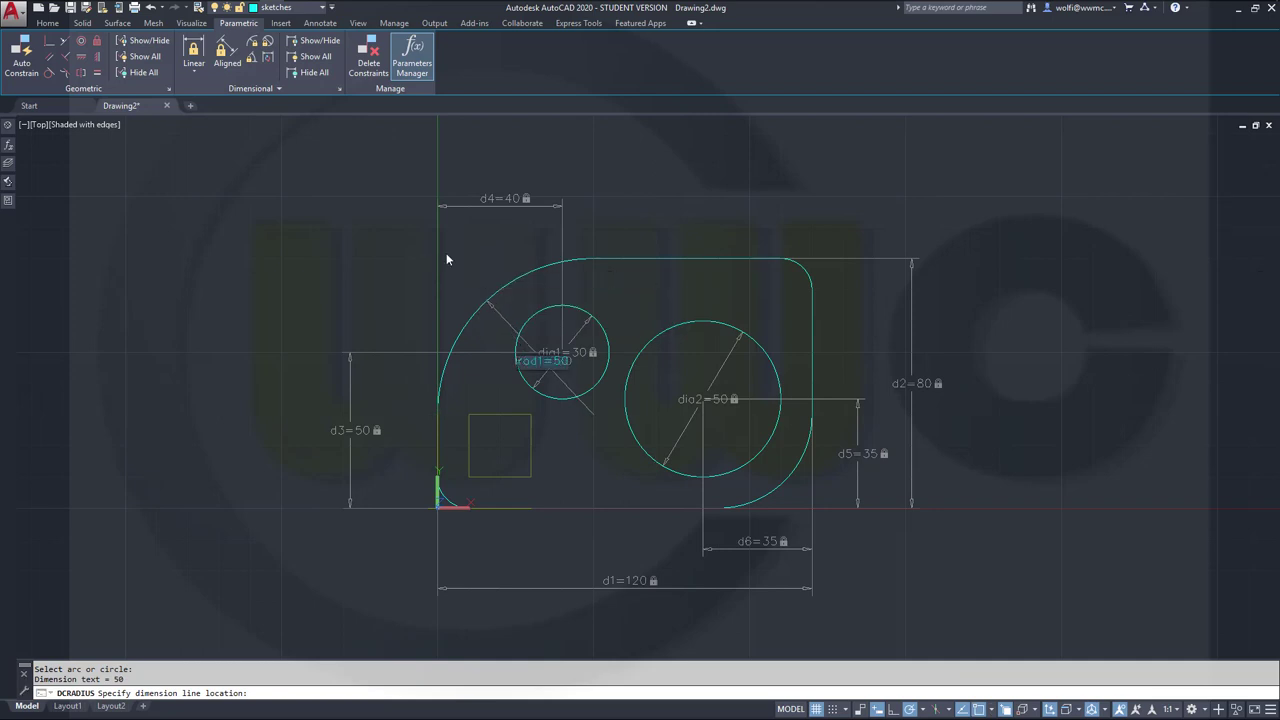
pyautogui.click(446, 253)
pyautogui.press('Return')
pyautogui.press('Return')
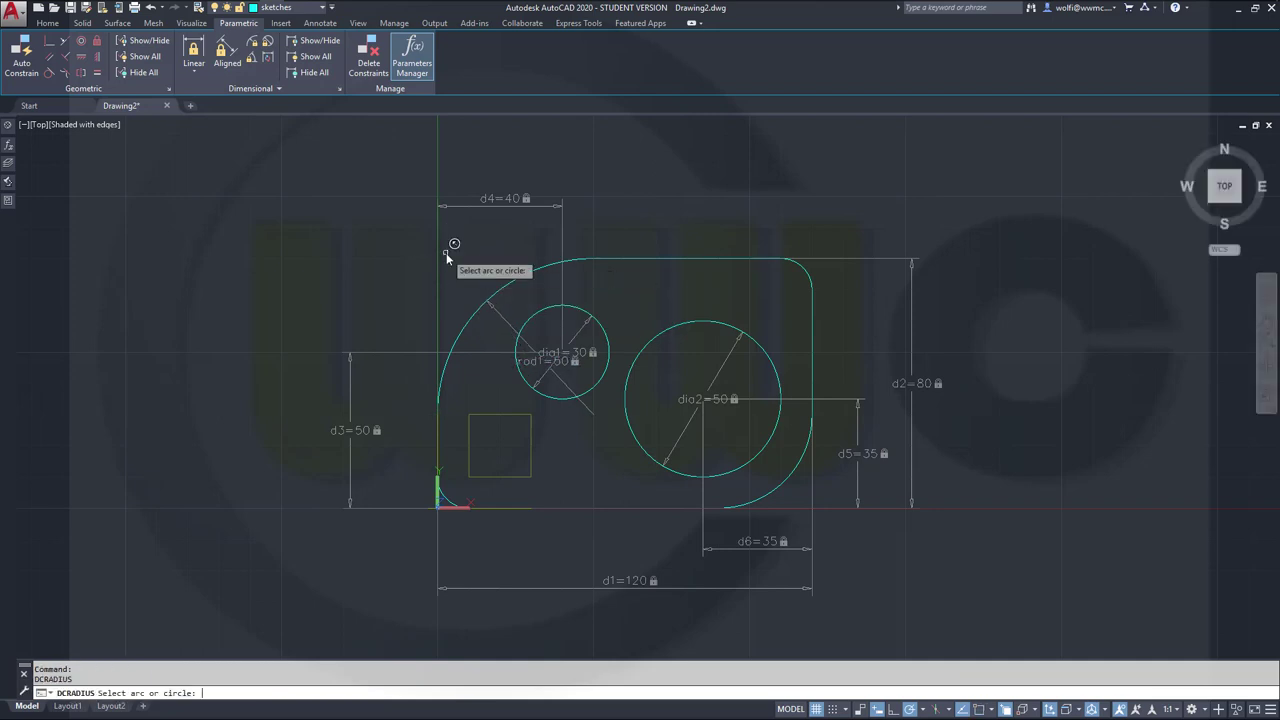
pyautogui.click(815, 261)
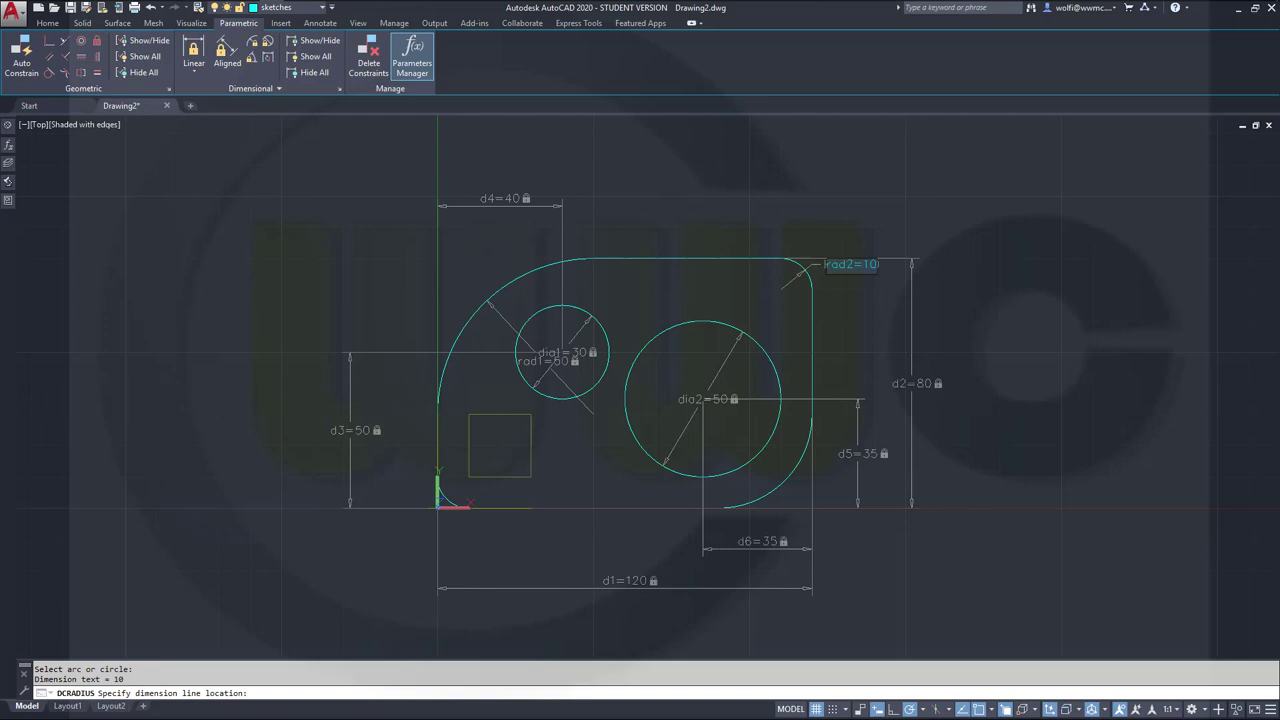
pyautogui.click(823, 263)
pyautogui.press('Return')
pyautogui.press('Return')
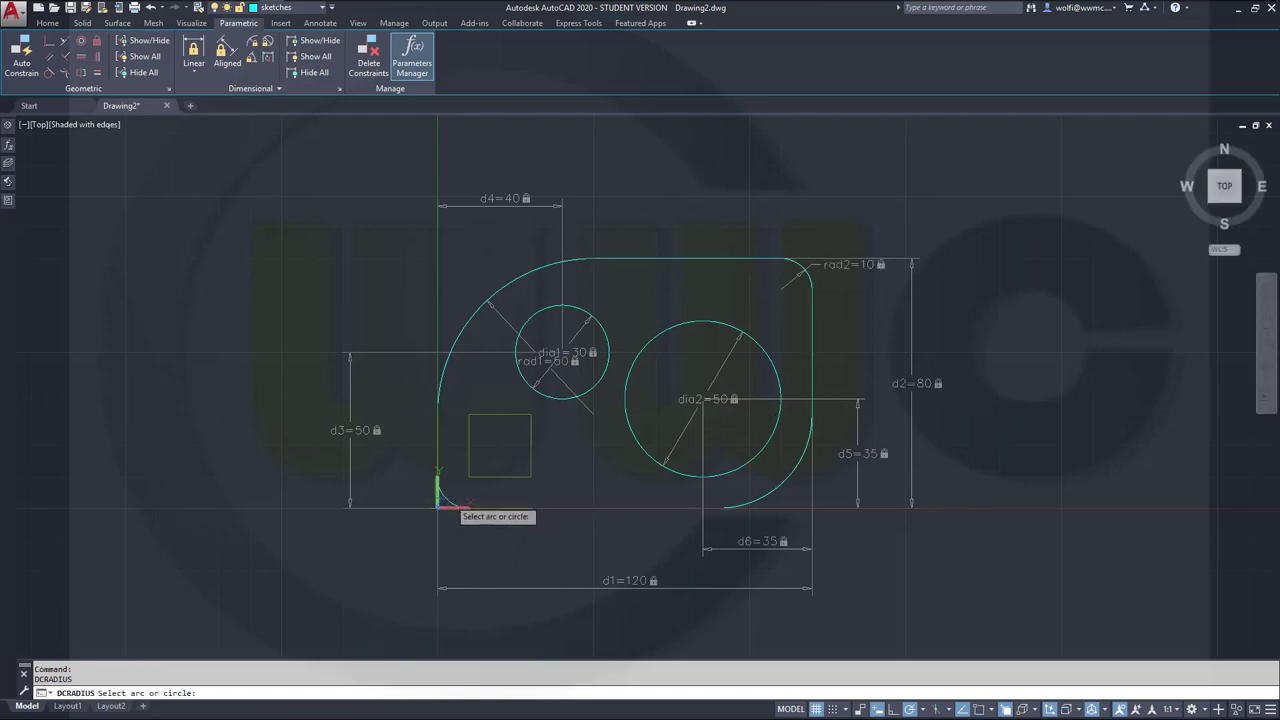
# Constrain the lower-left corner arc to radius 10 and the lower-right arc to rad4=30.
pyautogui.click(446, 505)
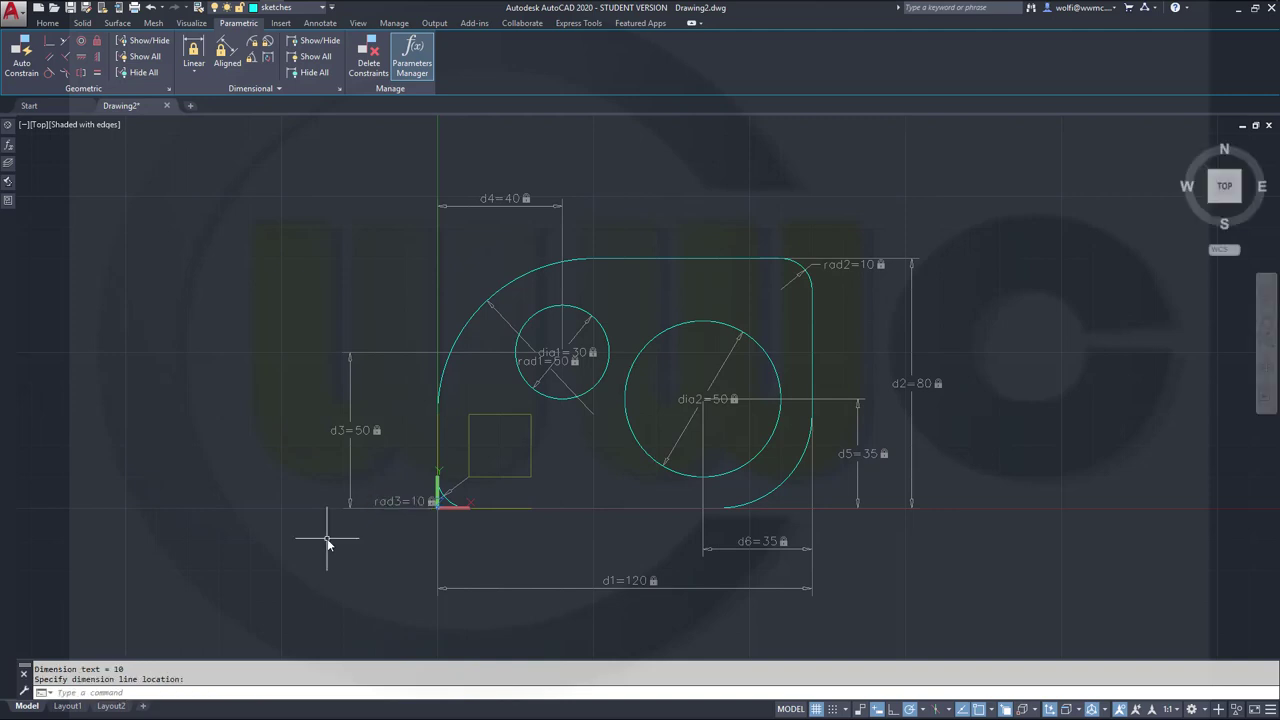
pyautogui.press('Return')
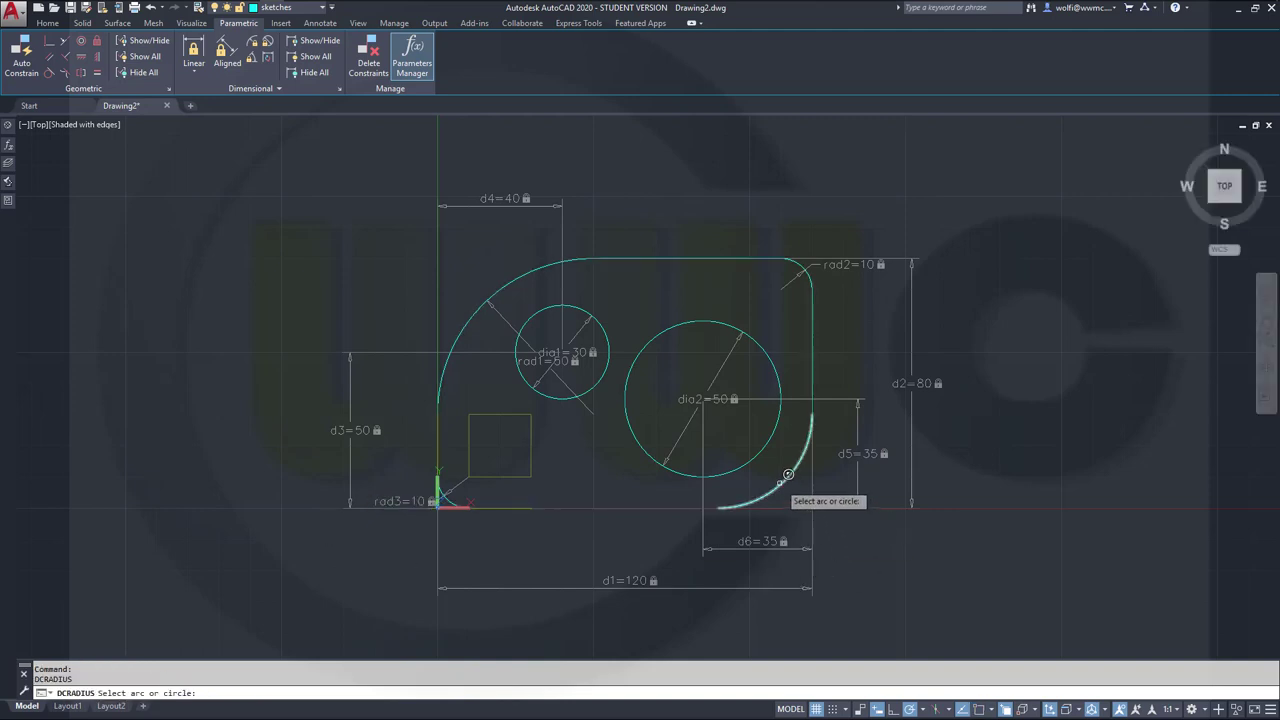
pyautogui.click(788, 474)
pyautogui.click(836, 502)
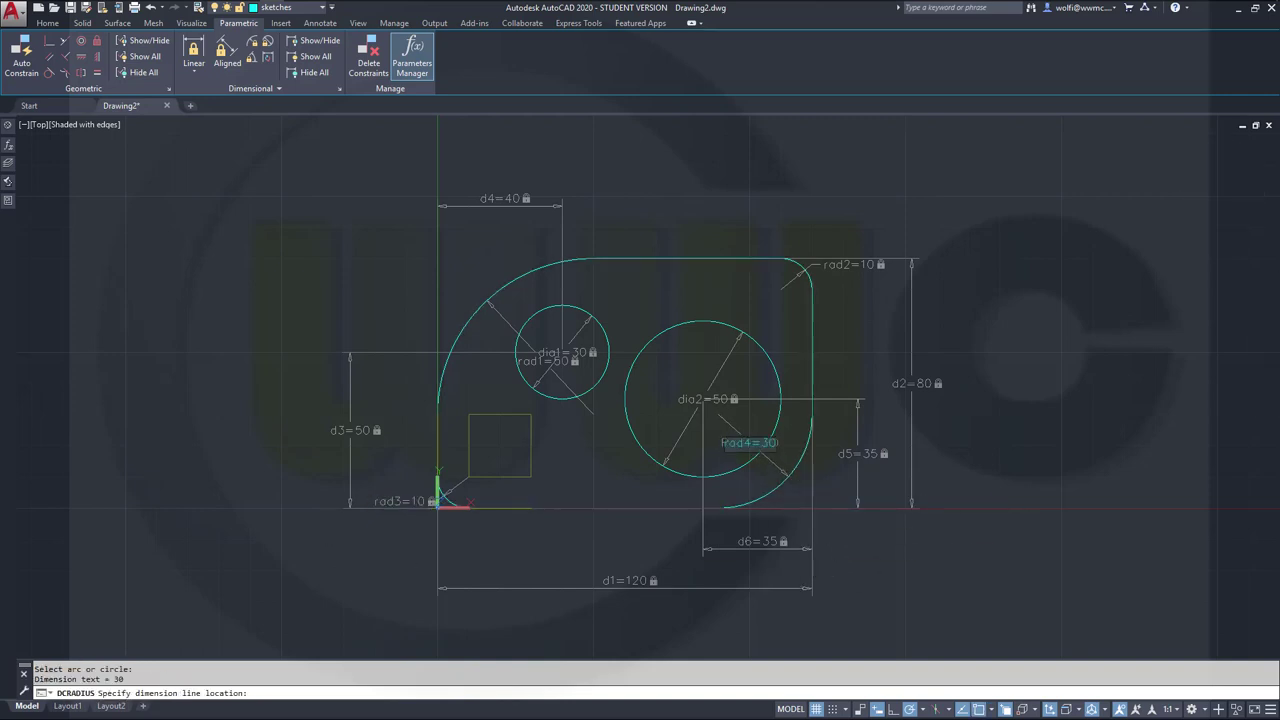
pyautogui.press('Return')
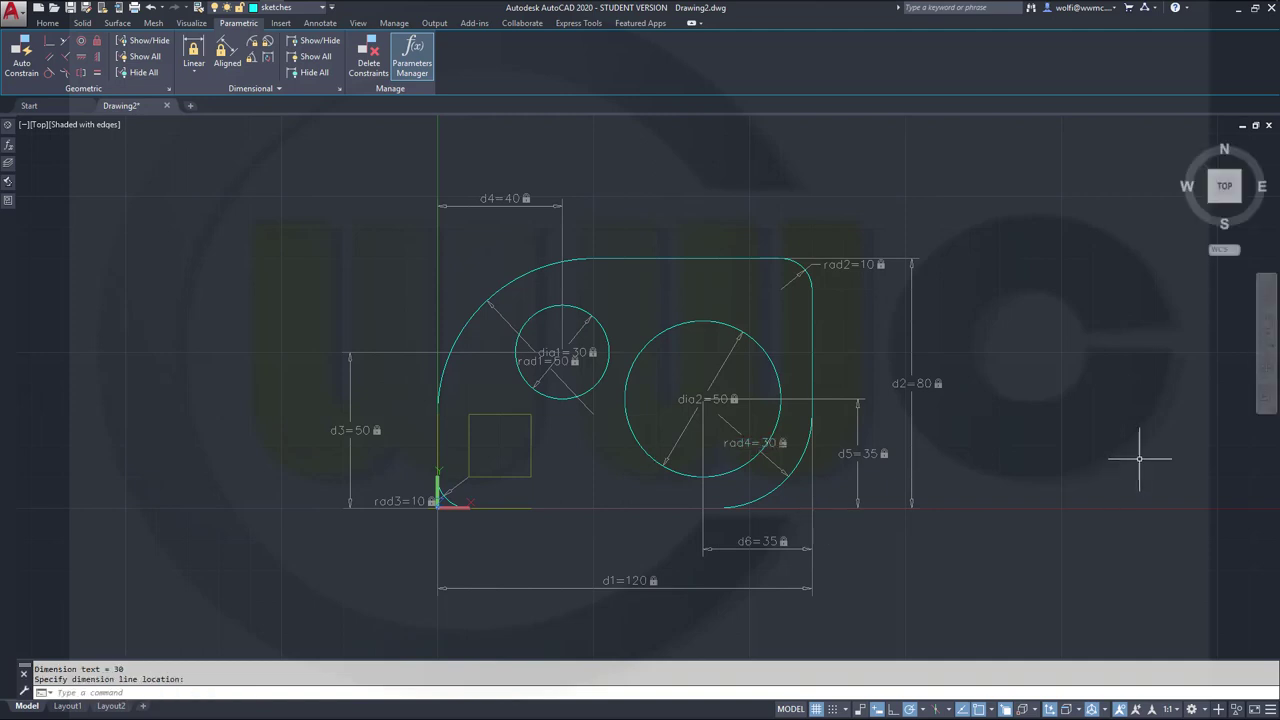
pyautogui.press('Escape')
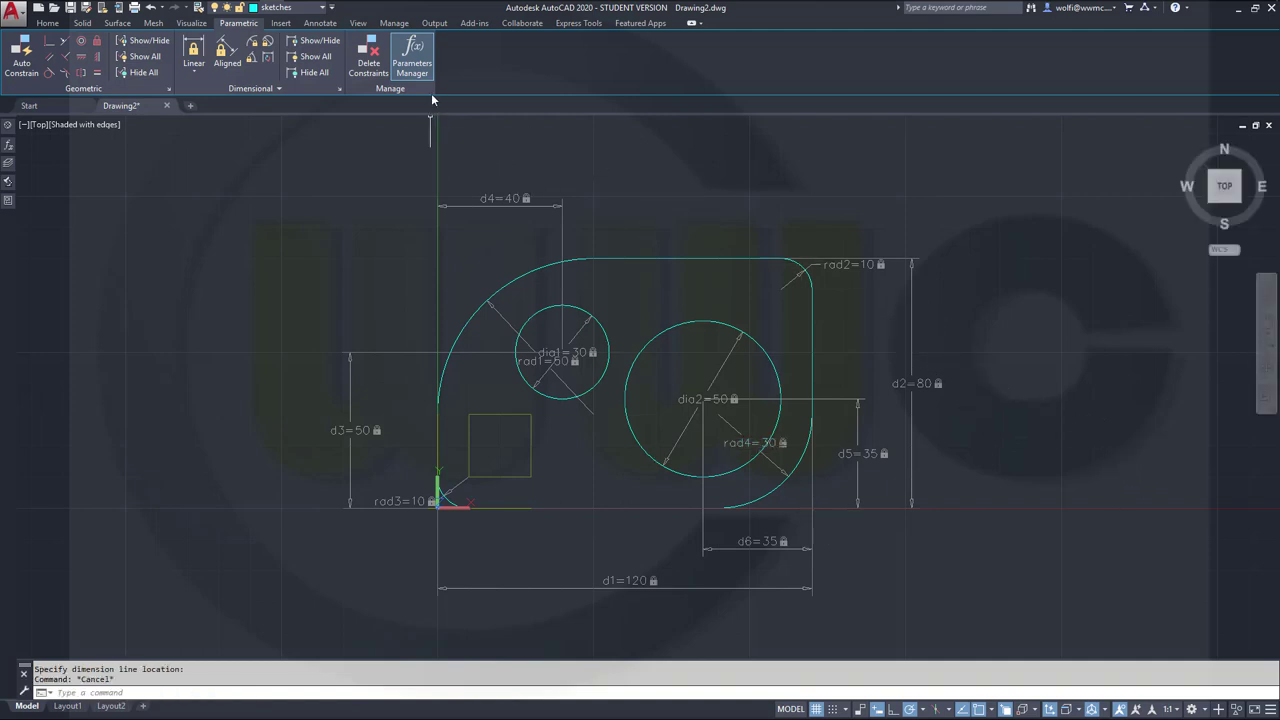
# Orbit the constrained plate sketch into a tilted 3-D view.
pyautogui.click(406, 67)
pyautogui.moveTo(5, 205)
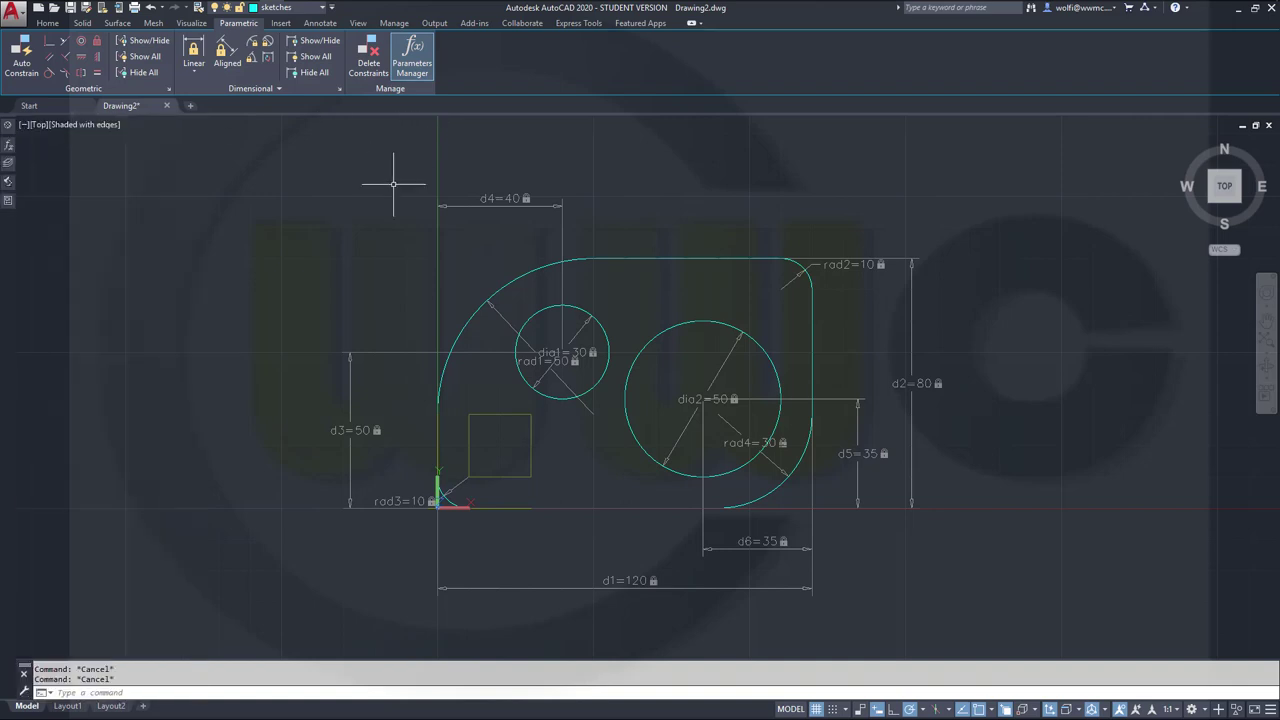
pyautogui.keyDown('shift'); pyautogui.moveTo(559, 478); pyautogui.dragTo(548, 354, button='middle'); pyautogui.keyUp('shift')
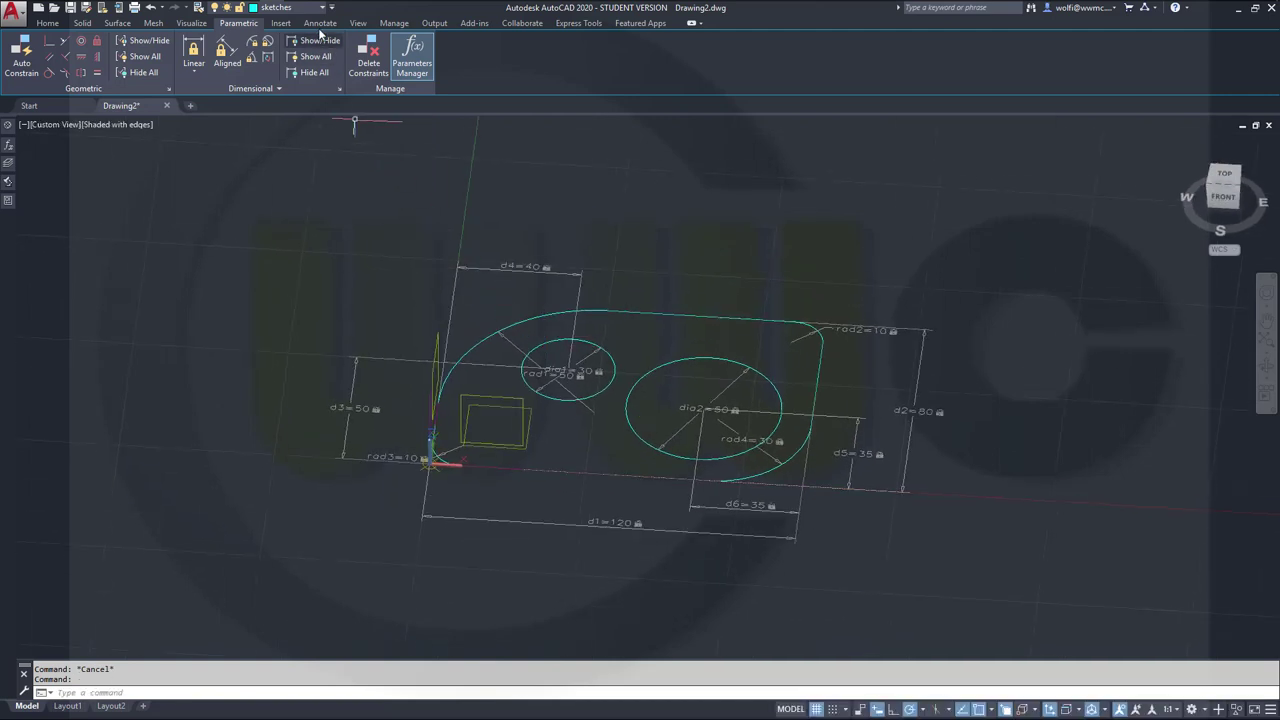
# Make solid_minus the current layer and bring up the Surface ribbon tools.
pyautogui.click(322, 8)
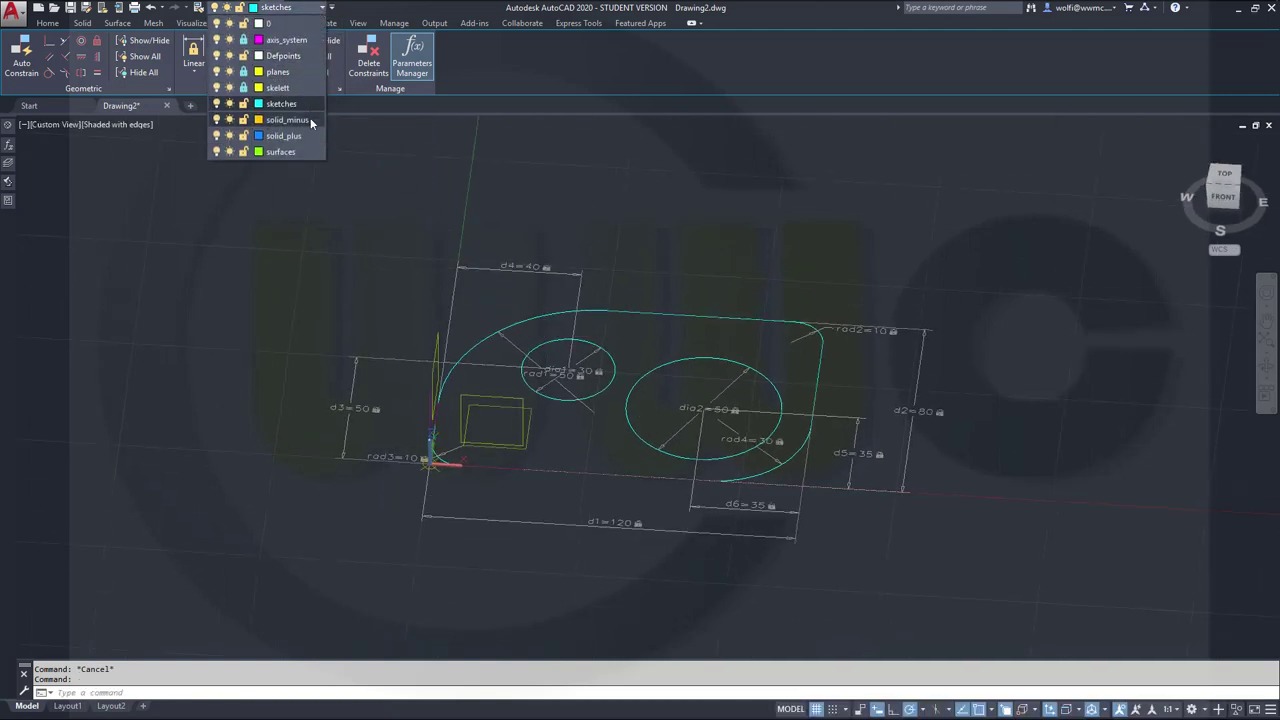
pyautogui.click(308, 119)
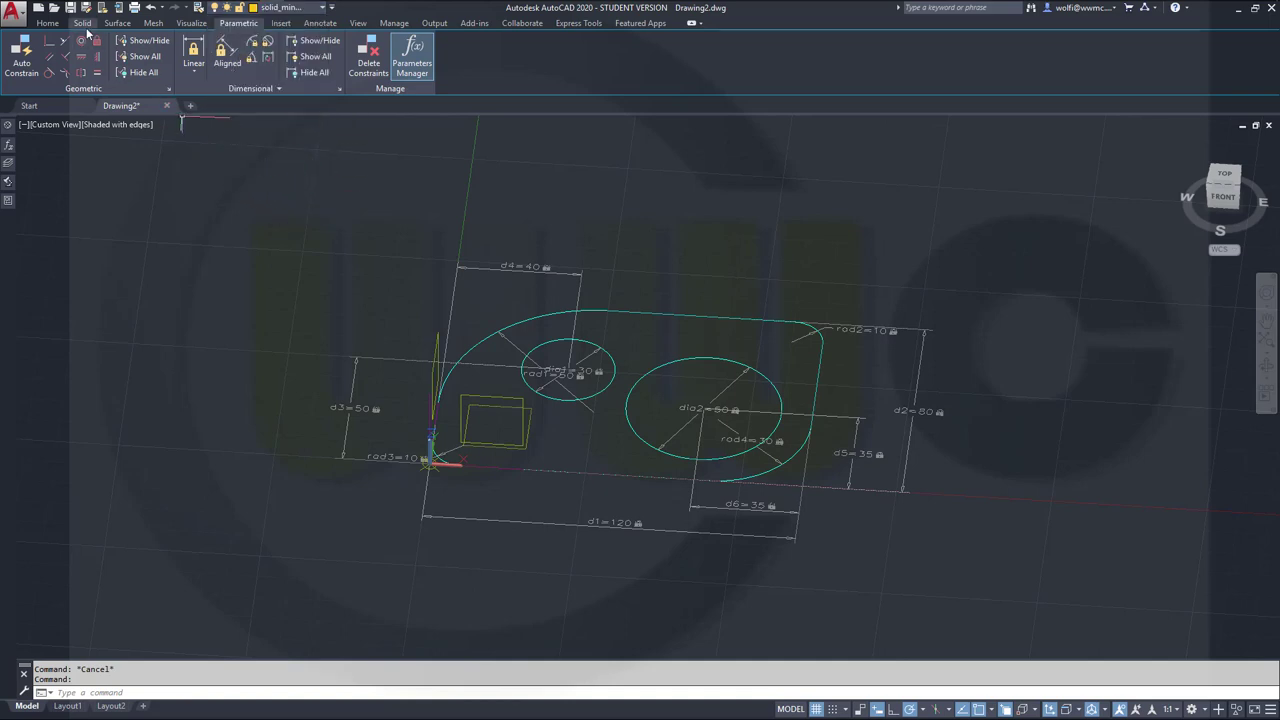
pyautogui.click(117, 23)
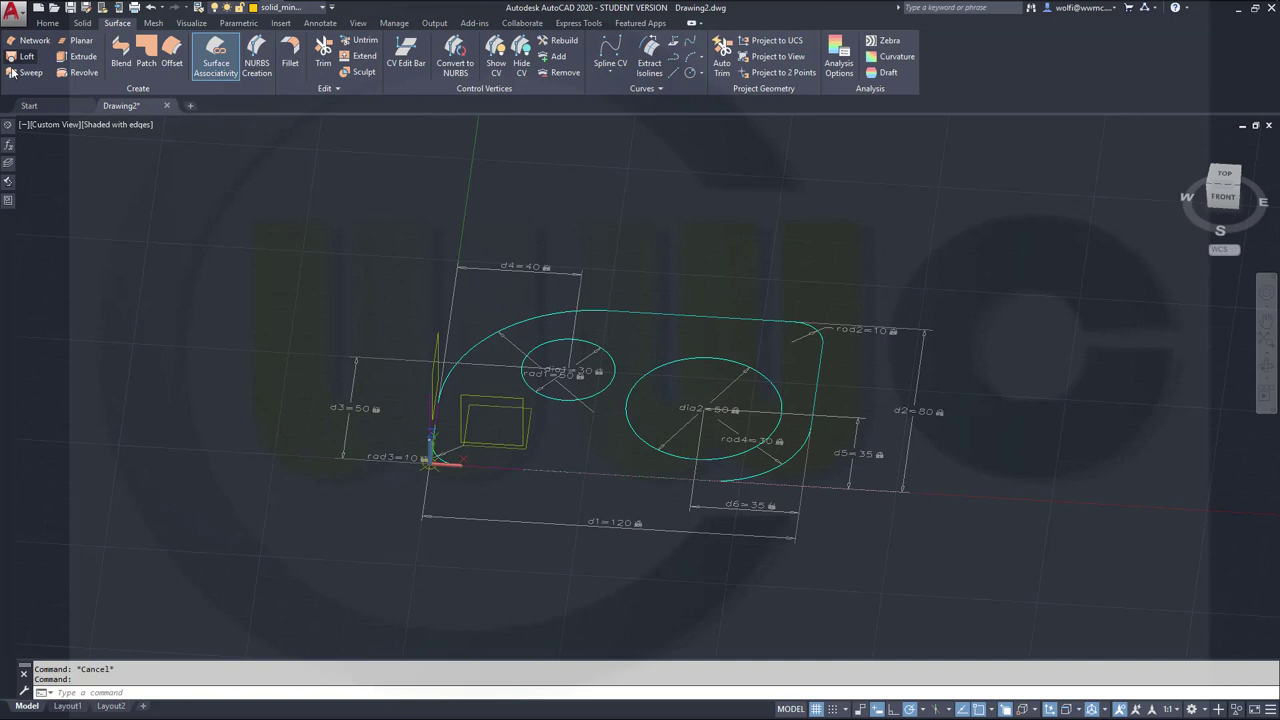
# Extrude the outer rounded profile and the dia1 and dia2 circles into surfaces 5 units tall.
pyautogui.click(78, 57)
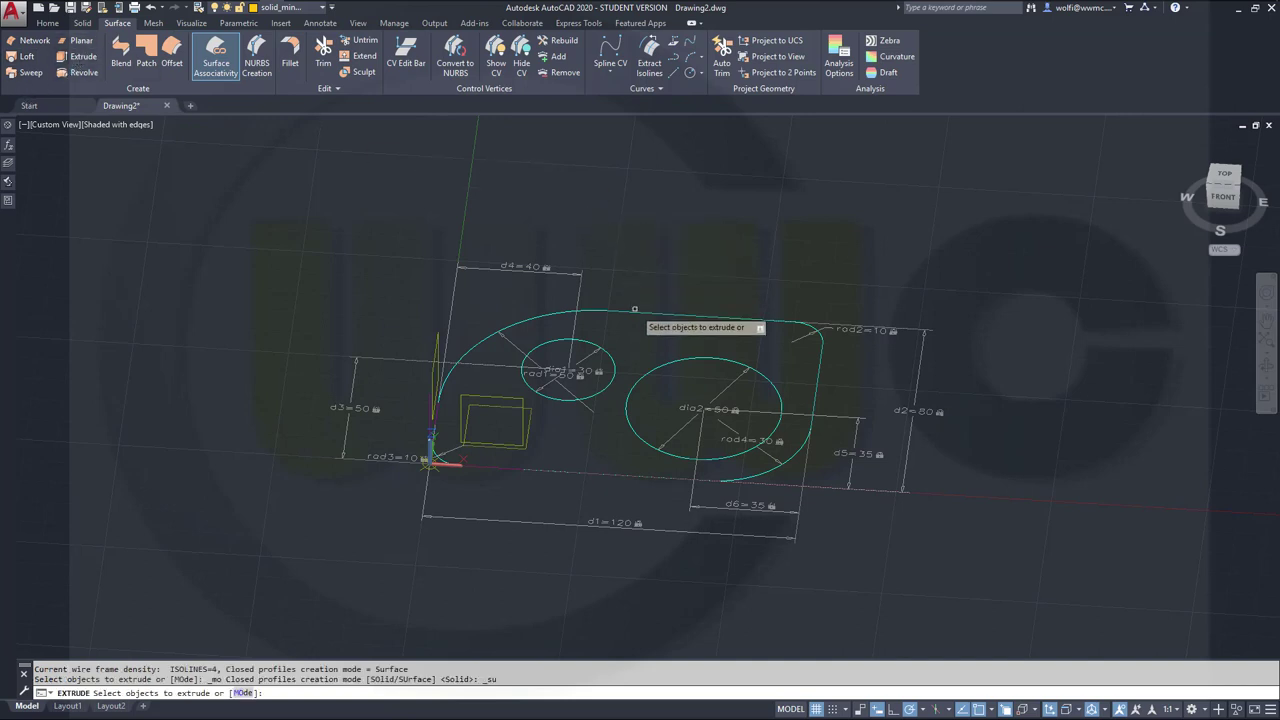
pyautogui.click(635, 311)
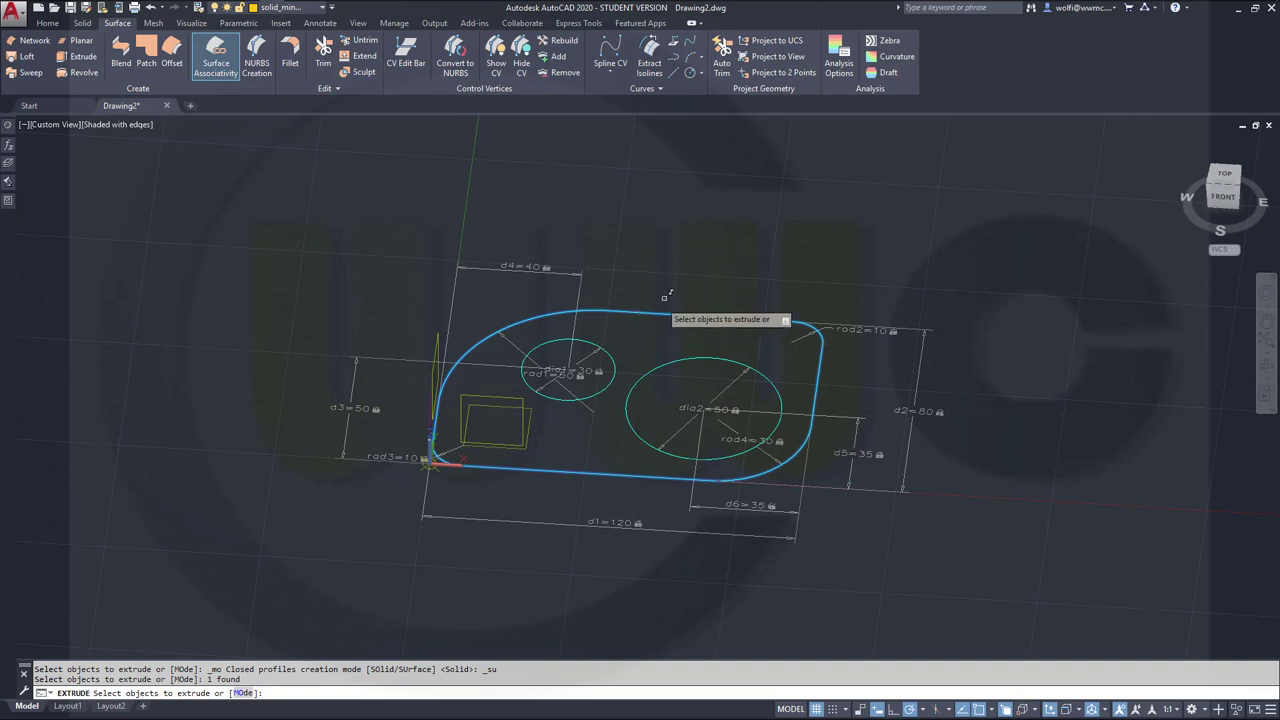
pyautogui.click(611, 355)
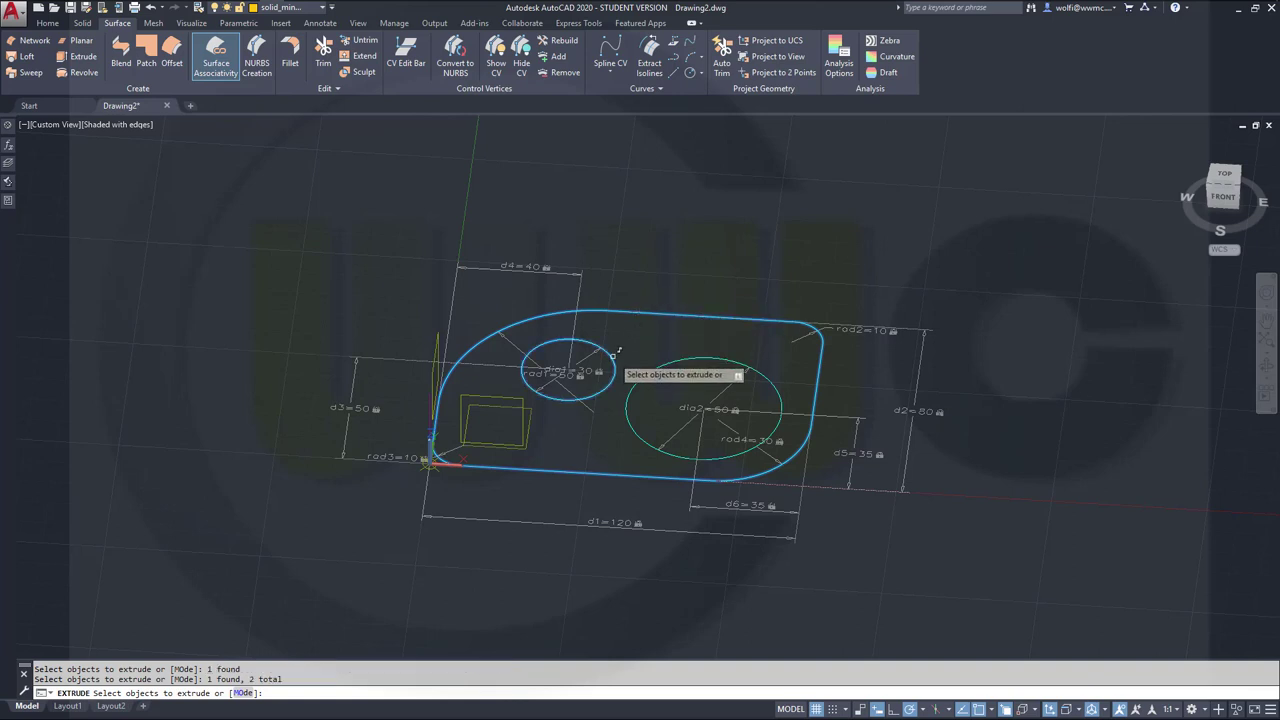
pyautogui.click(668, 366)
pyautogui.rightClick(800, 272)
pyautogui.click(810, 273)
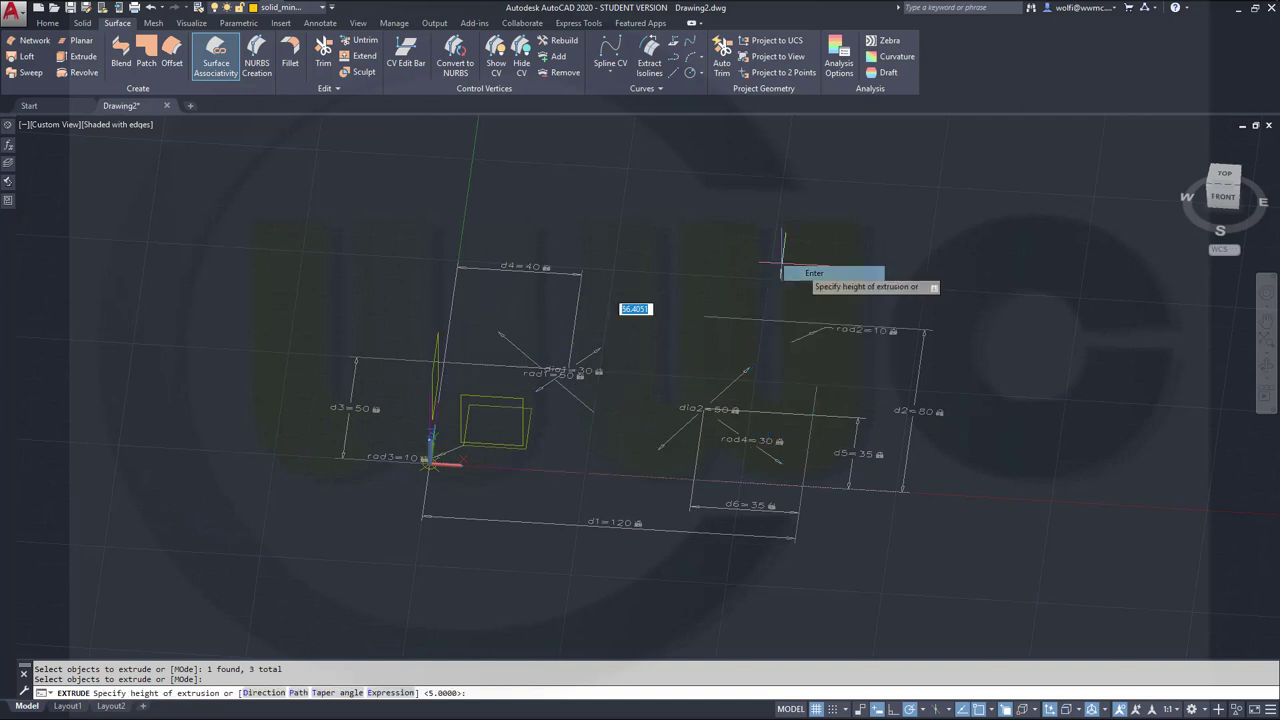
pyautogui.write('5')
pyautogui.press('Return')
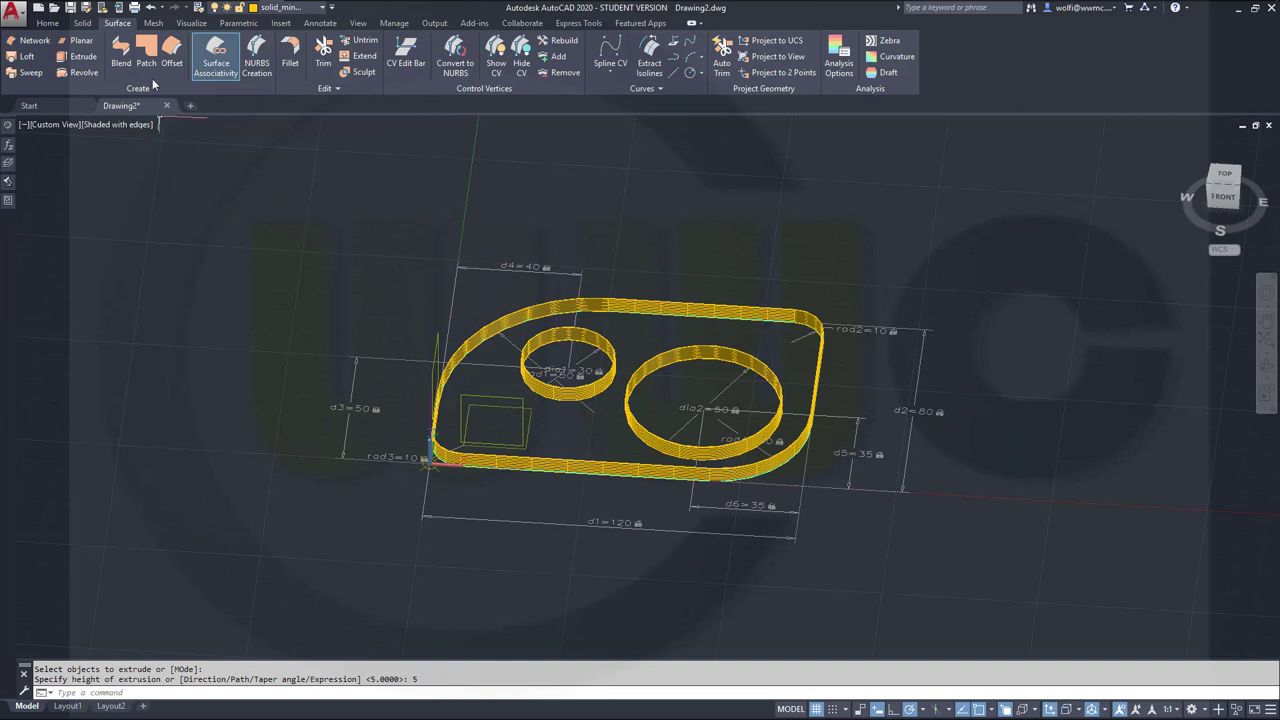
# Create a patch surface over the outer wall's top edge chain using the Chain option.
pyautogui.click(146, 48)
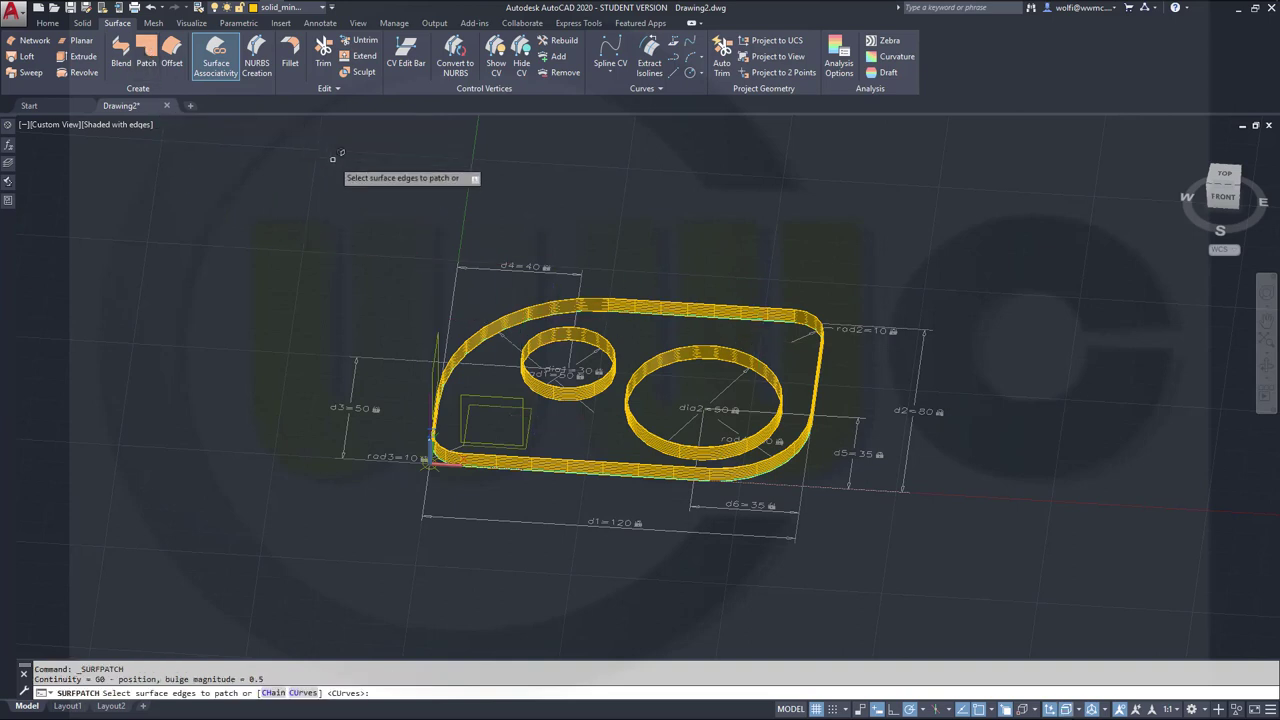
pyautogui.rightClick(380, 147)
pyautogui.click(416, 188)
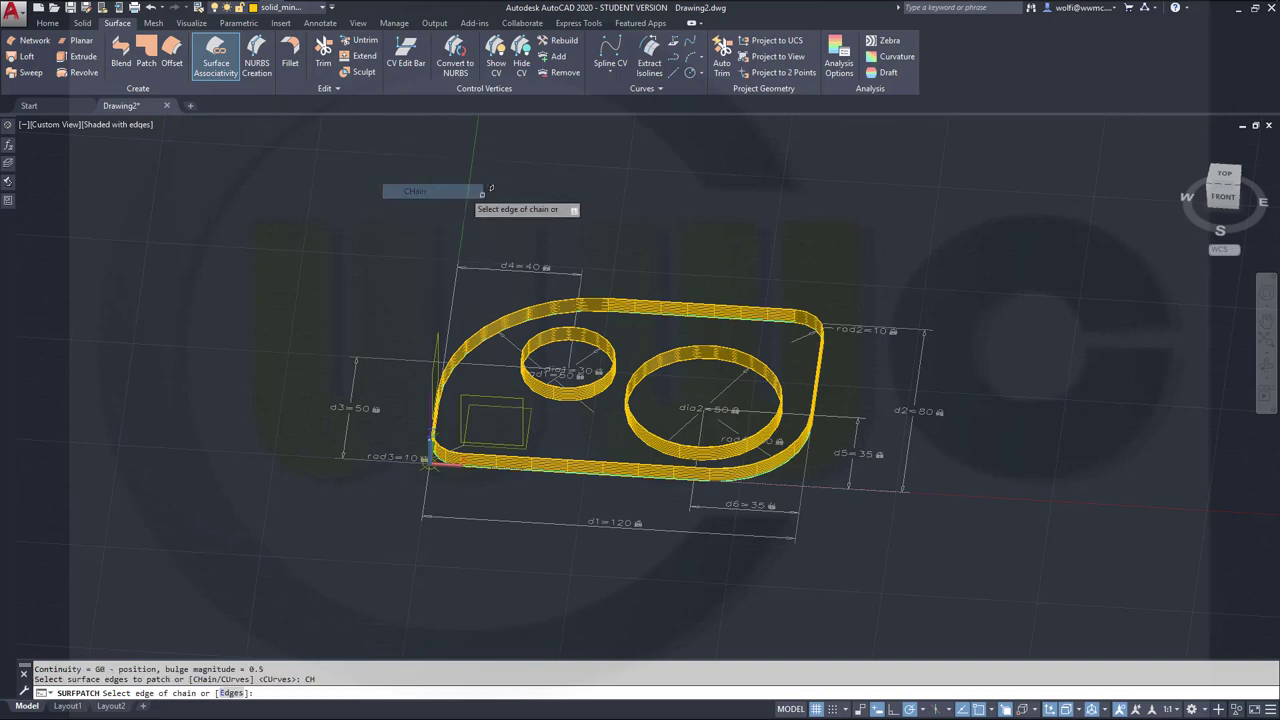
pyautogui.click(658, 297)
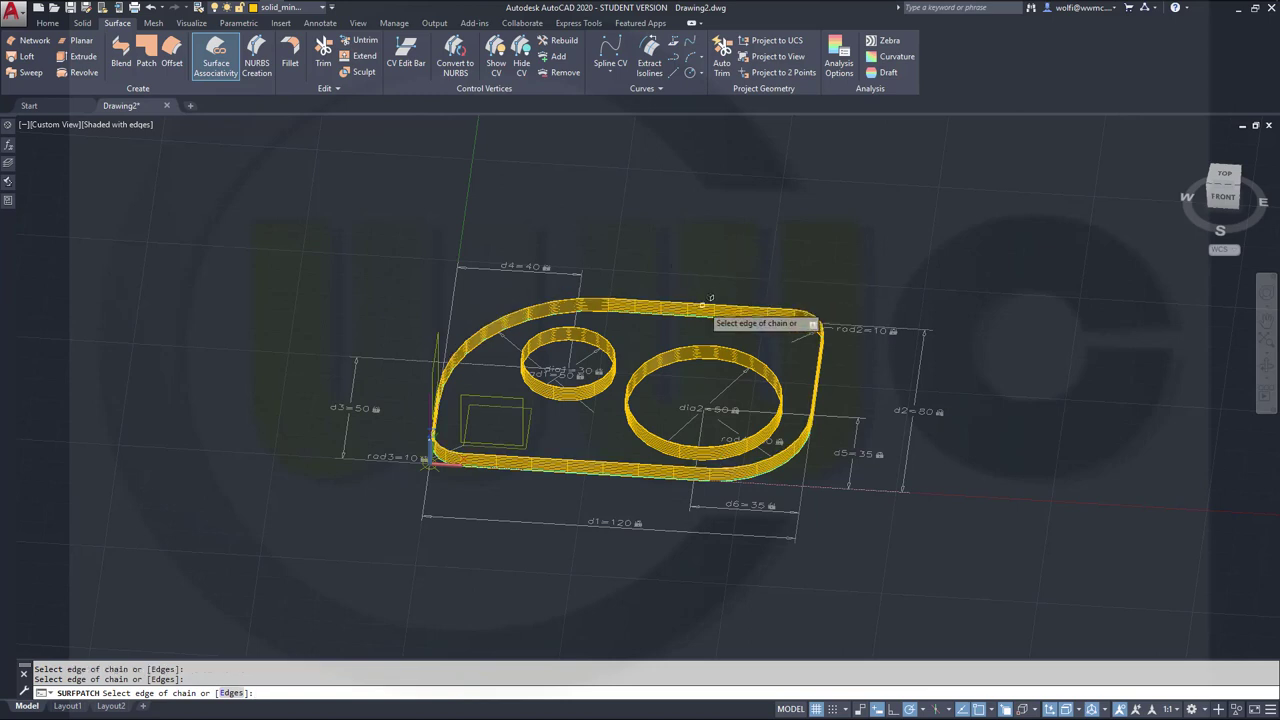
pyautogui.click(711, 297)
pyautogui.rightClick(752, 253)
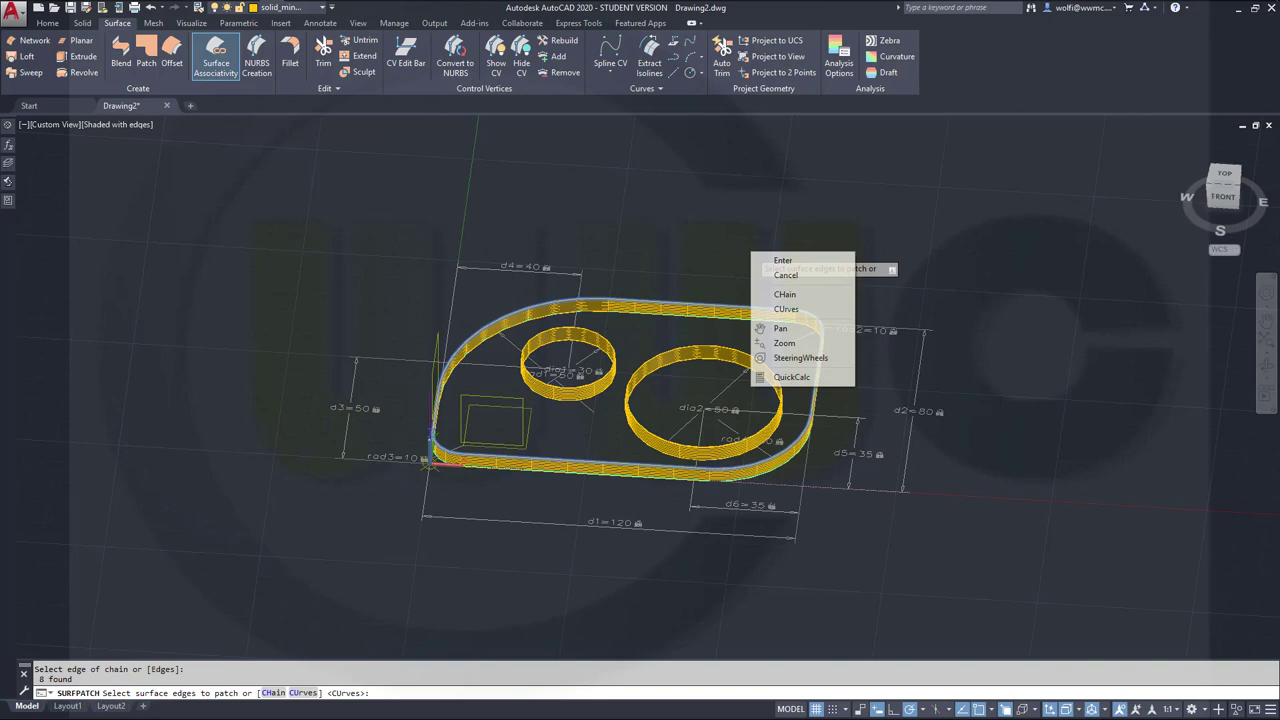
pyautogui.click(780, 261)
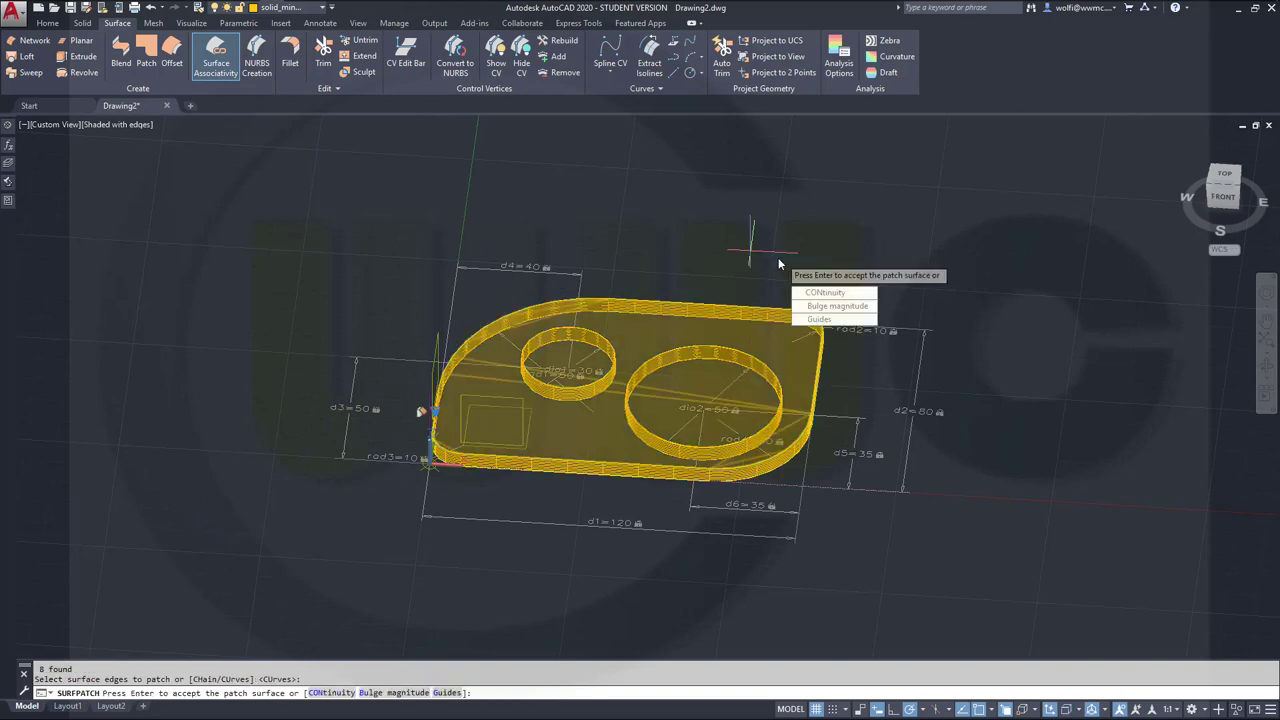
pyautogui.press('Return')
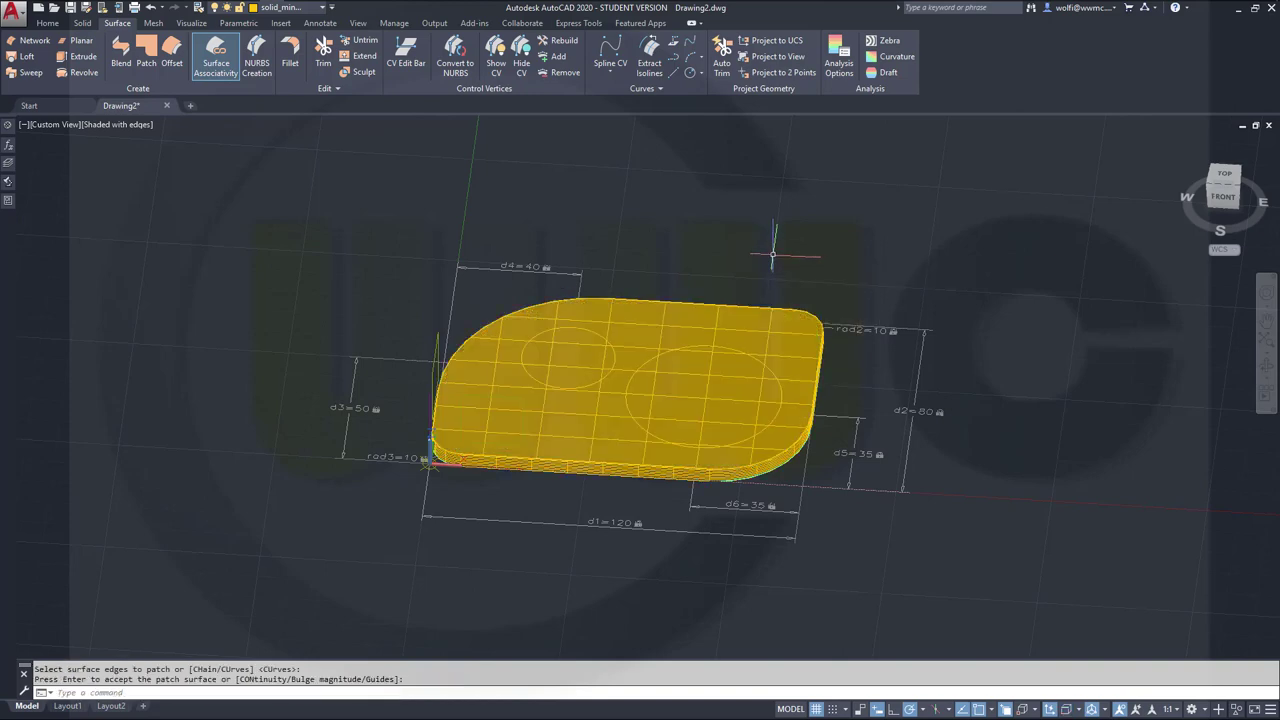
# Start a surface trim on the top patch, using both circular walls as cutting edges.
pyautogui.click(323, 47)
pyautogui.click(490, 405)
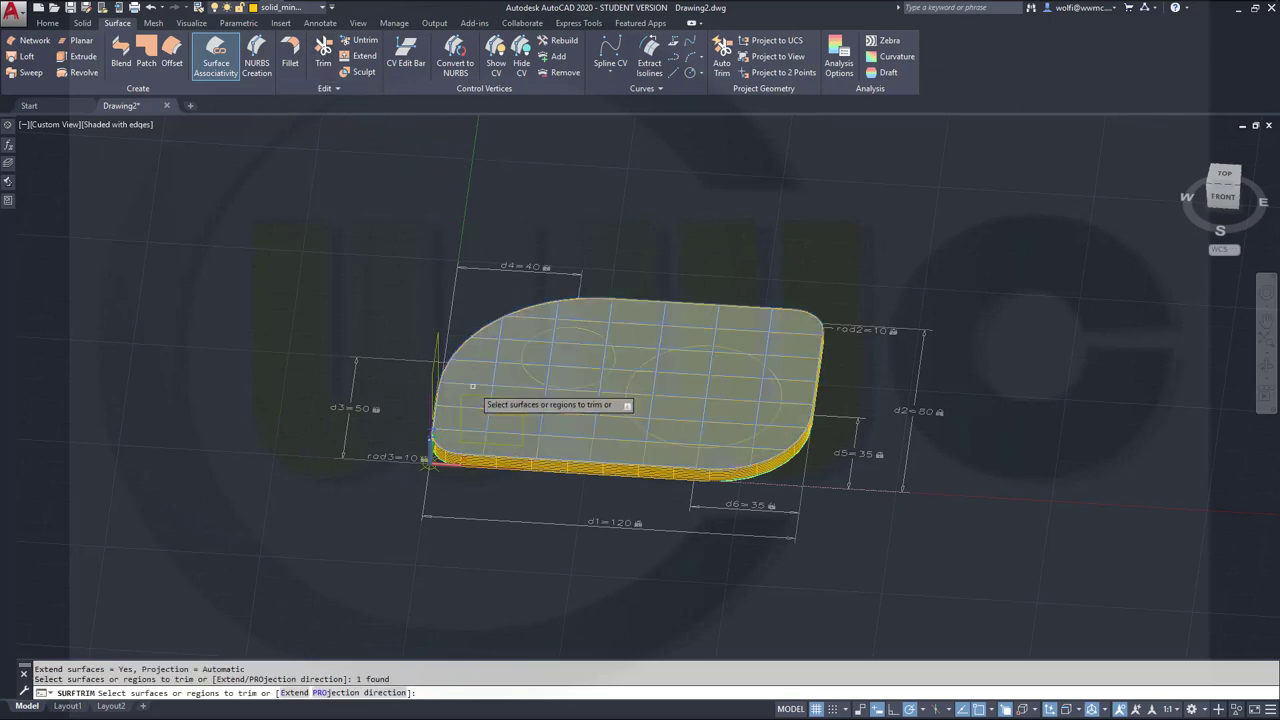
pyautogui.rightClick(651, 211)
pyautogui.click(682, 220)
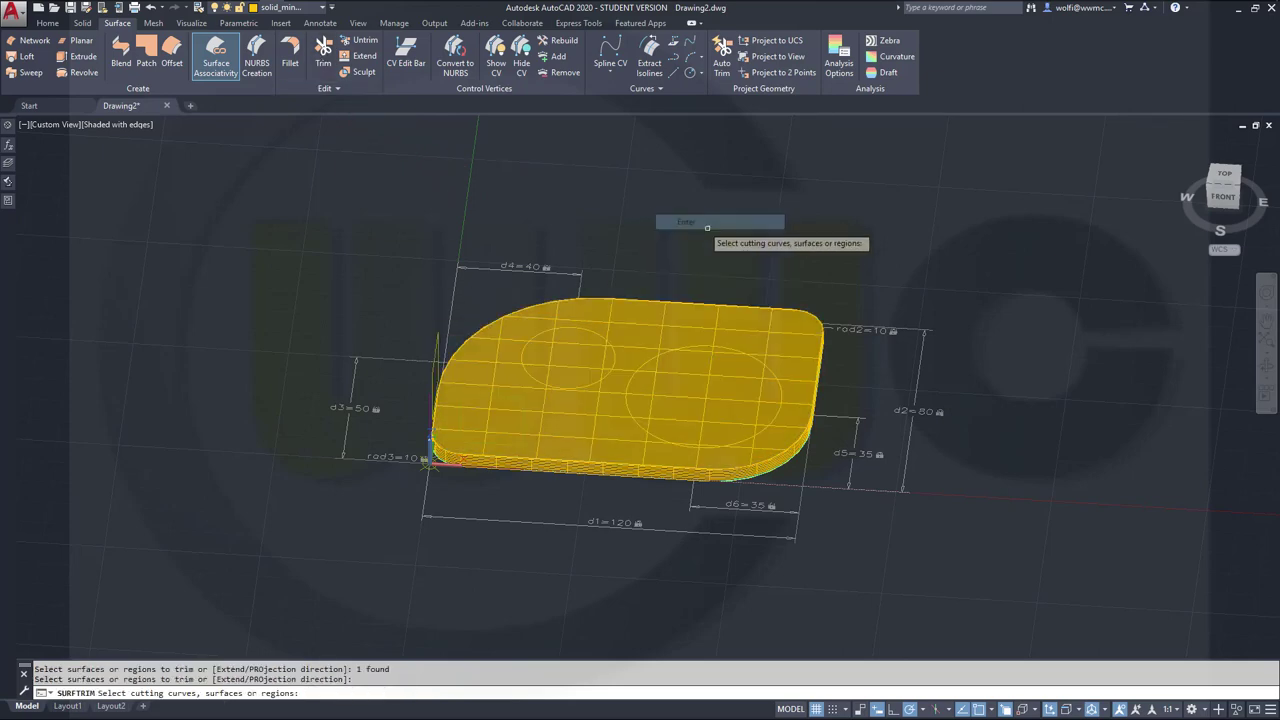
pyautogui.keyDown('shift'); pyautogui.moveTo(669, 287); pyautogui.dragTo(600, 230, button='middle'); pyautogui.keyUp('shift')
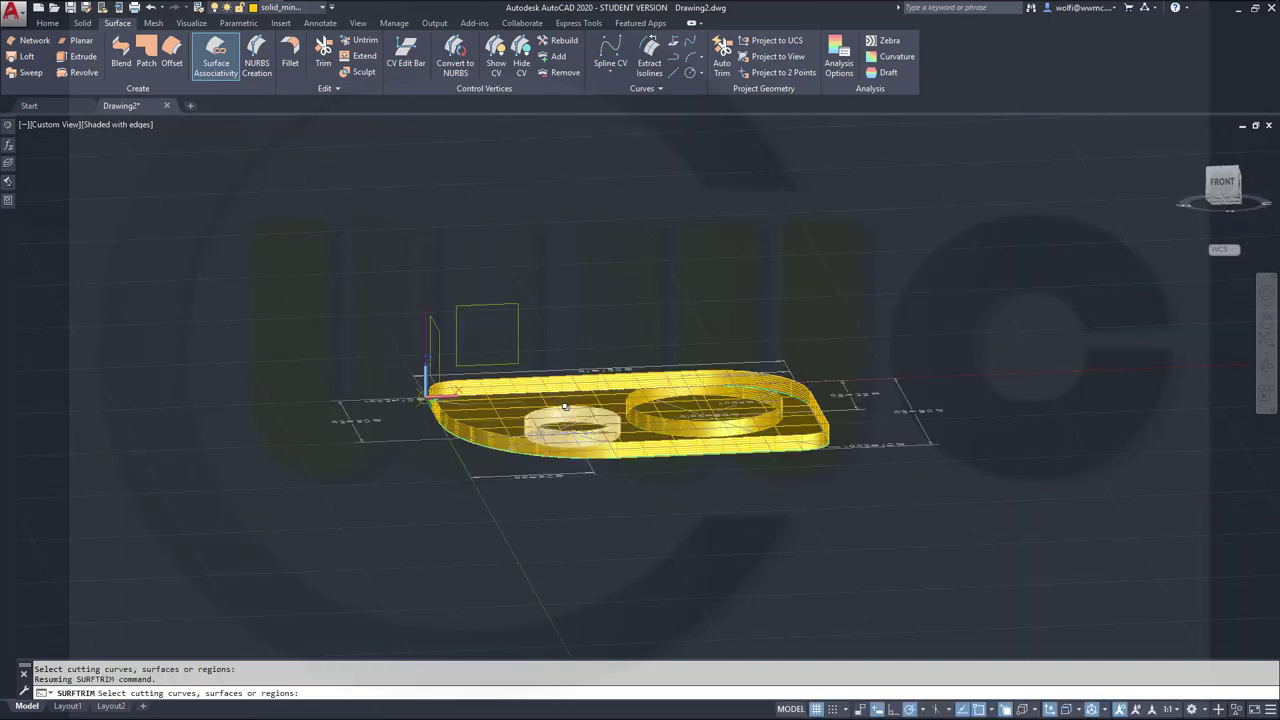
pyautogui.click(558, 413)
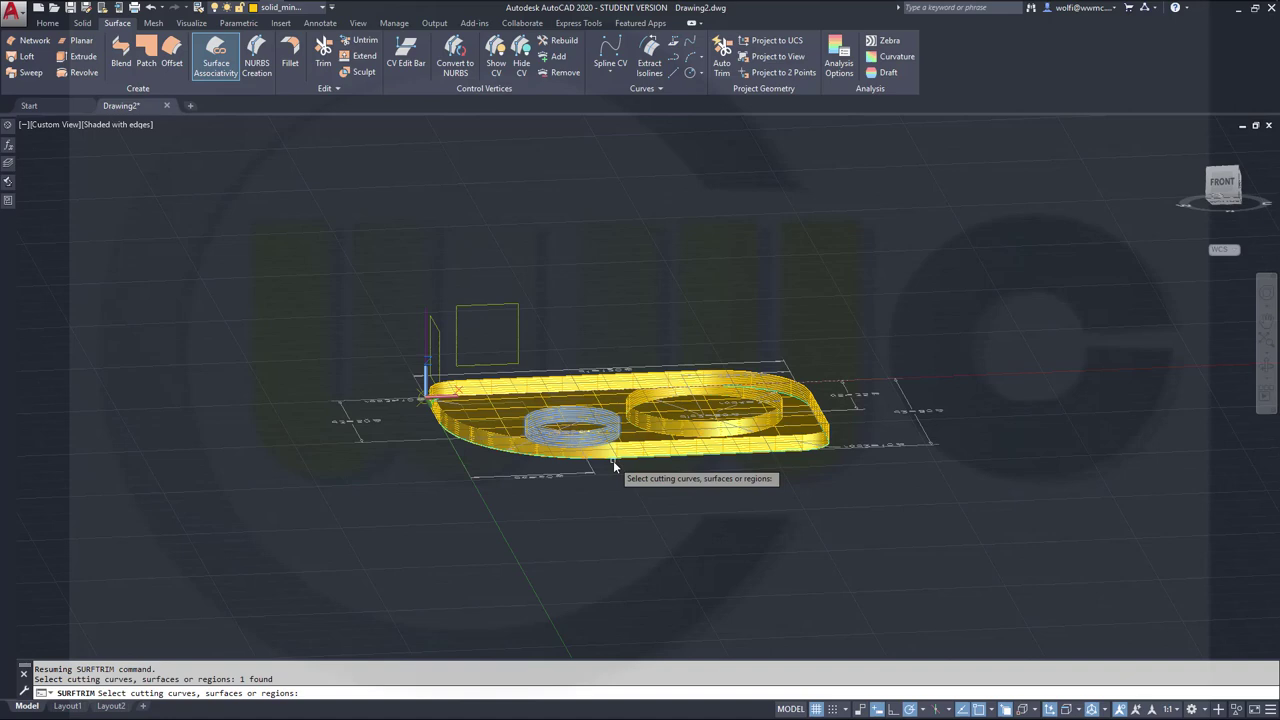
pyautogui.click(650, 401)
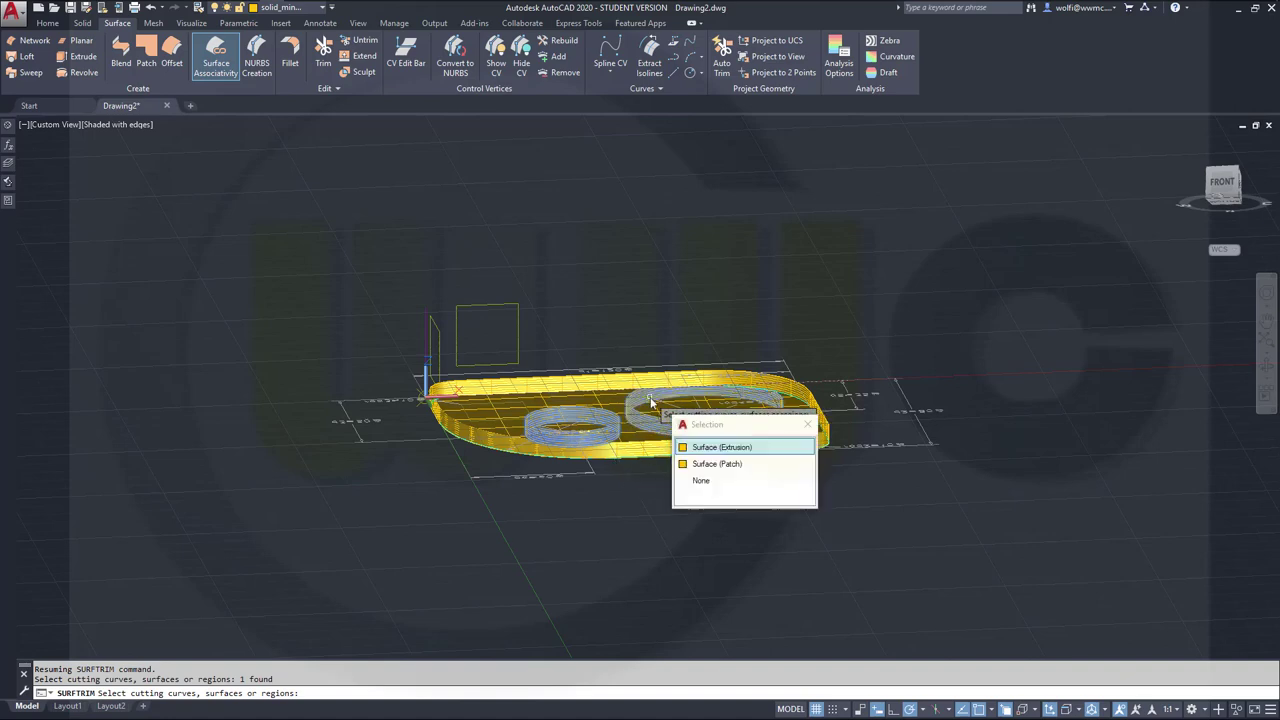
pyautogui.click(705, 448)
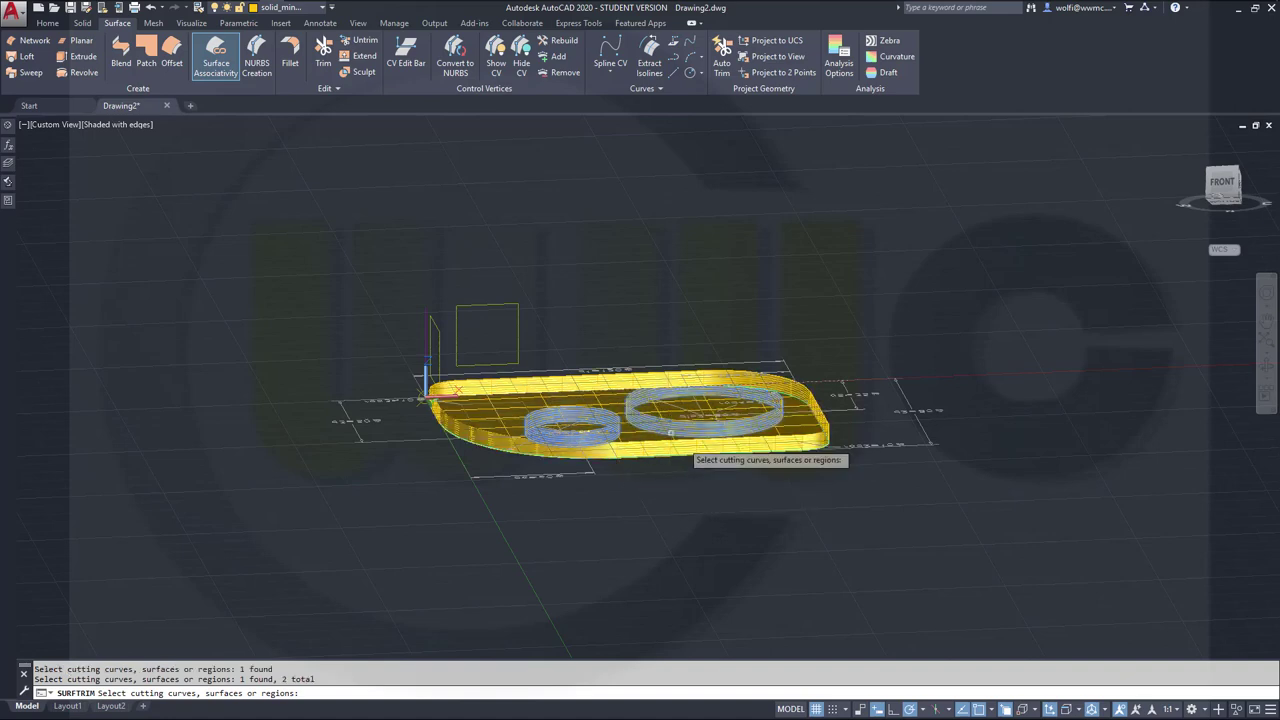
pyautogui.keyDown('shift'); pyautogui.moveTo(594, 337); pyautogui.dragTo(608, 458, button='middle'); pyautogui.keyUp('shift')
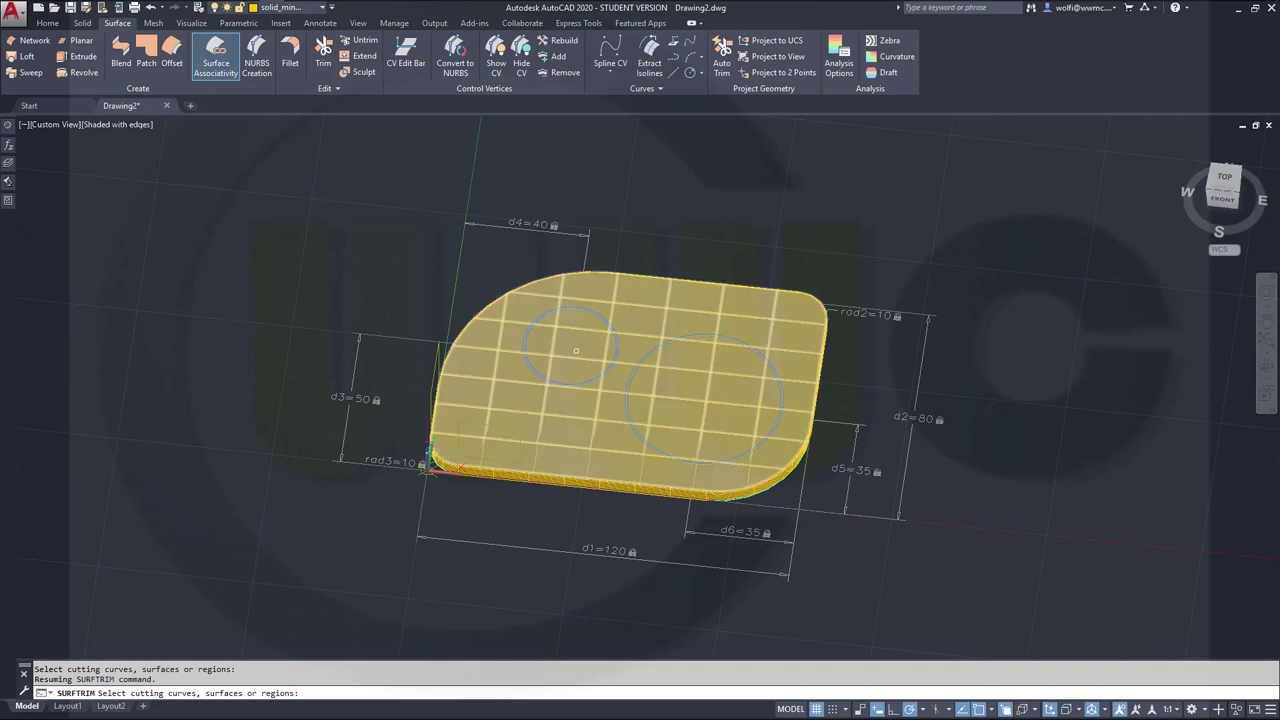
pyautogui.click(576, 350)
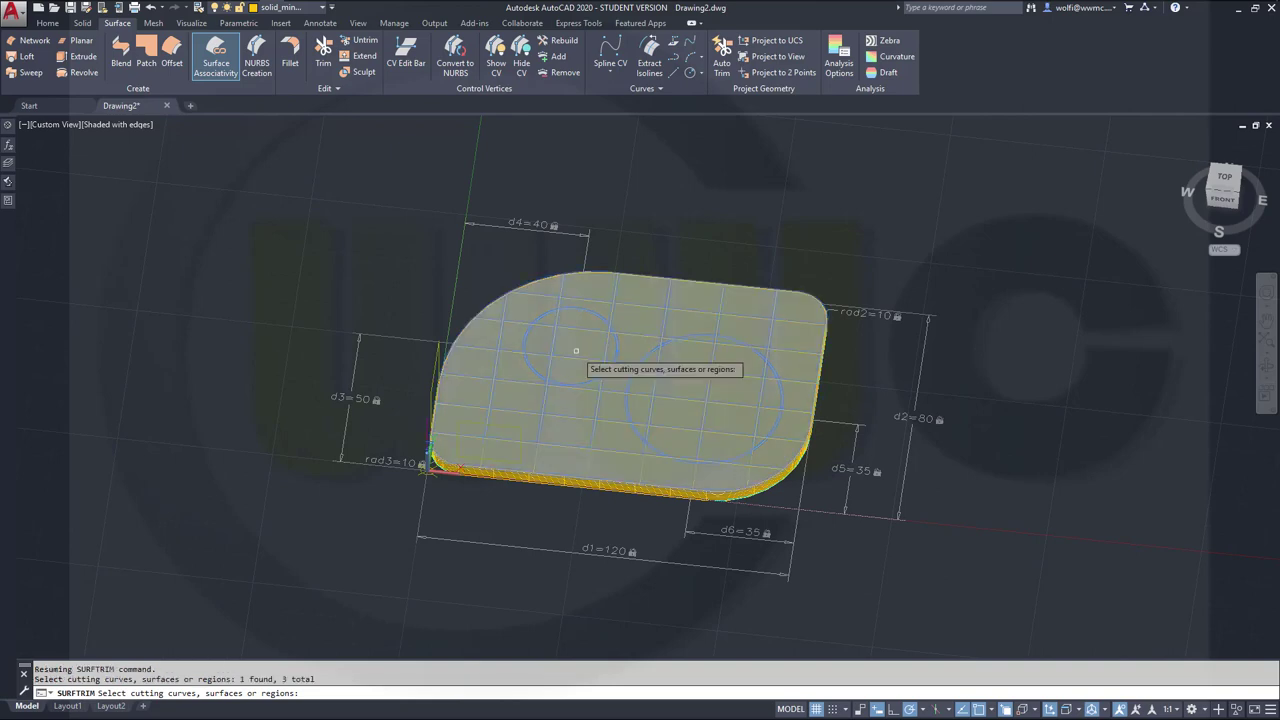
pyautogui.press('Return')
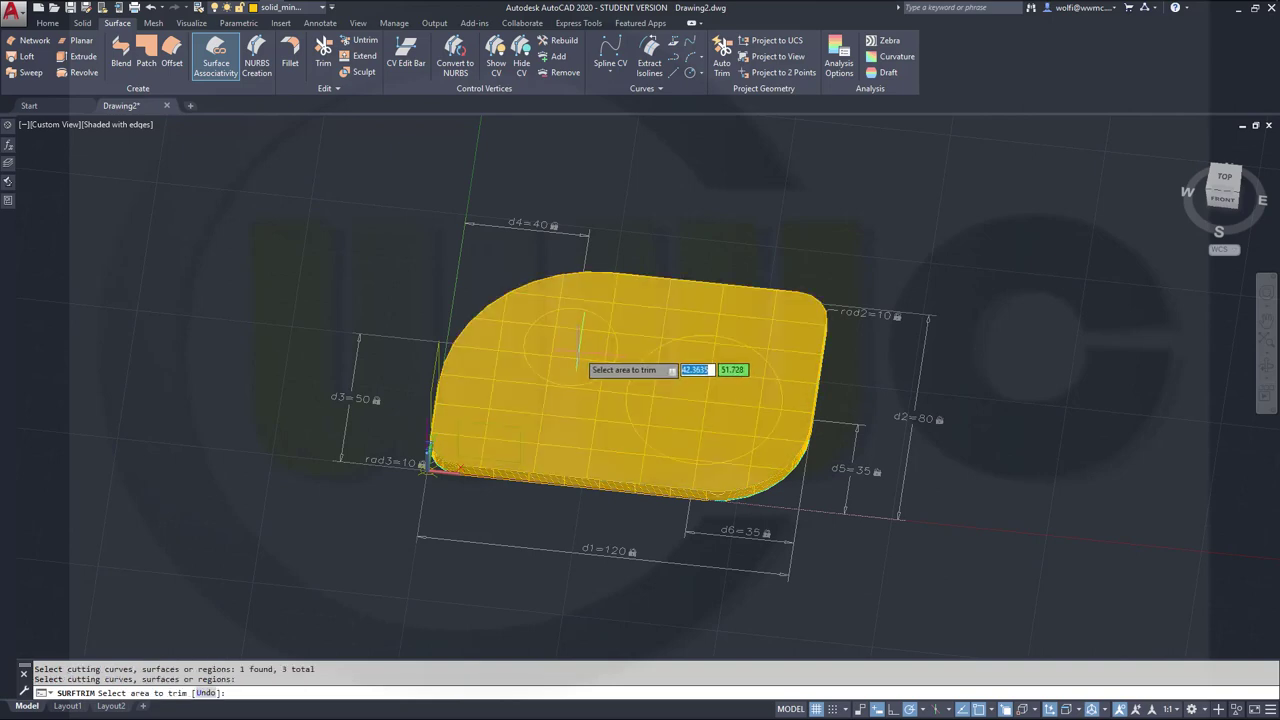
# Remove the patch inside the small and large circles, leaving two holes.
pyautogui.click(577, 346)
pyautogui.click(704, 377)
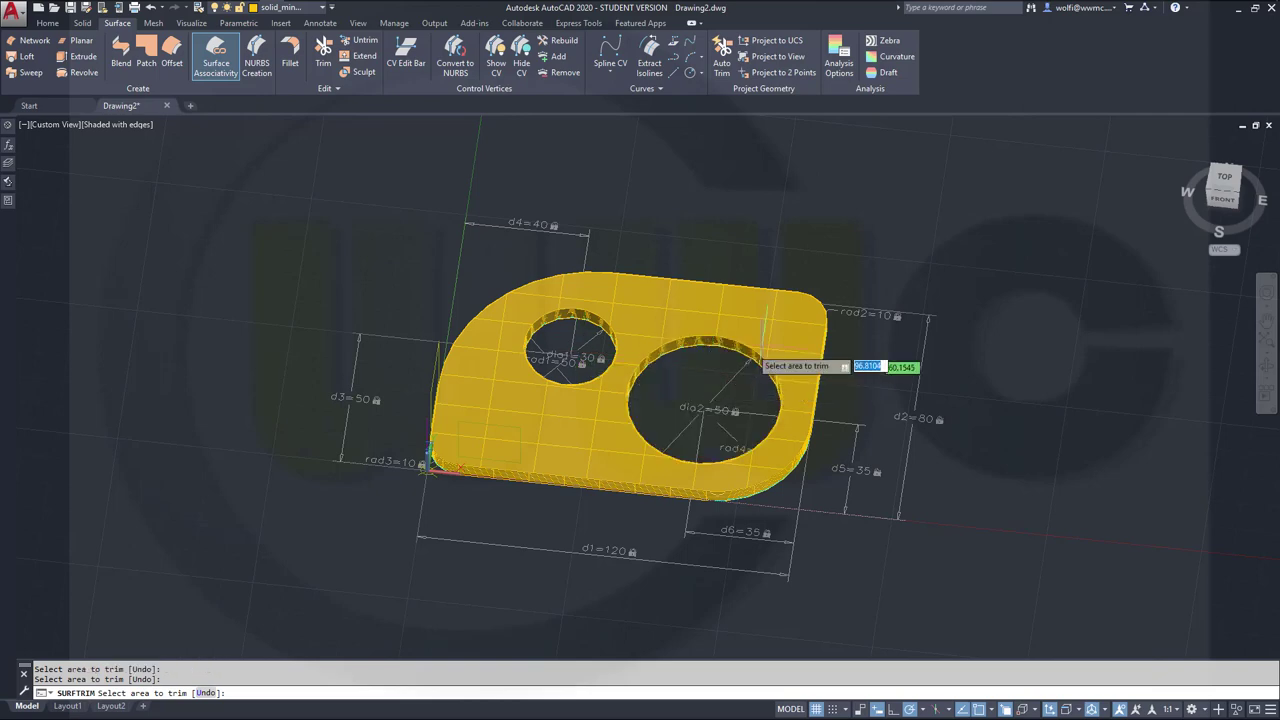
pyautogui.press('Return')
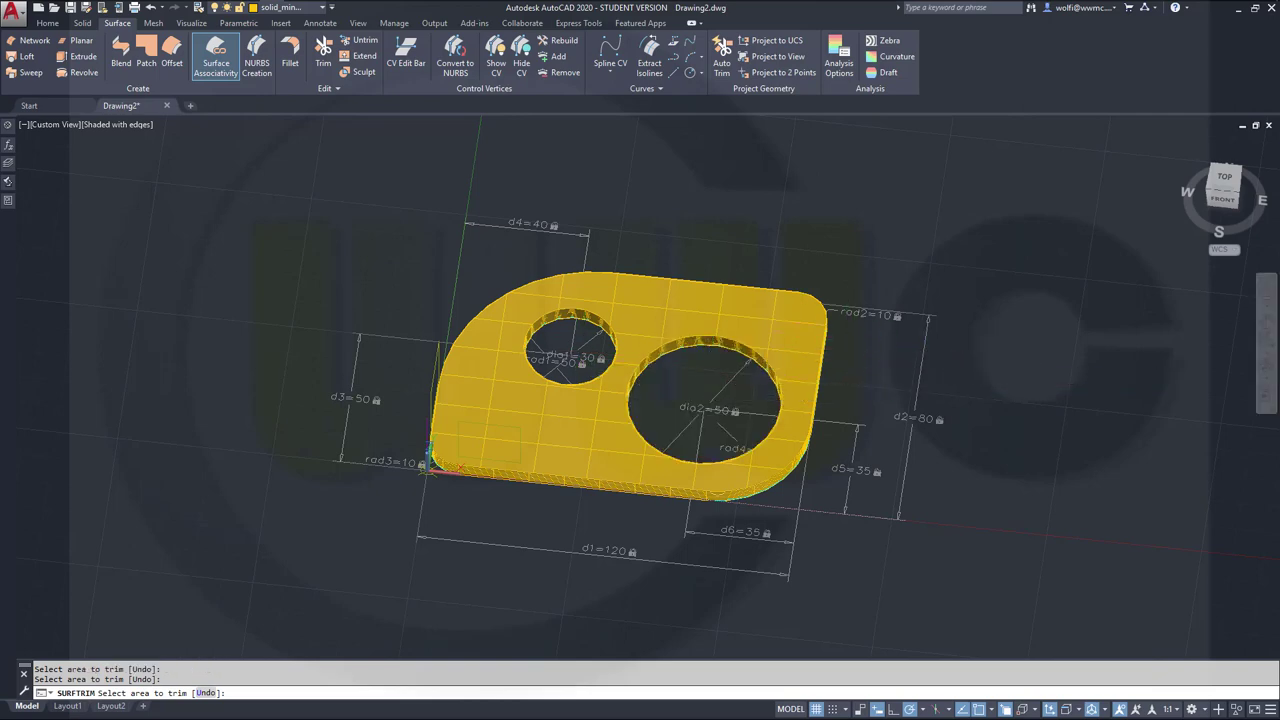
pyautogui.keyDown('shift'); pyautogui.moveTo(873, 508); pyautogui.dragTo(814, 345, button='middle'); pyautogui.keyUp('shift')
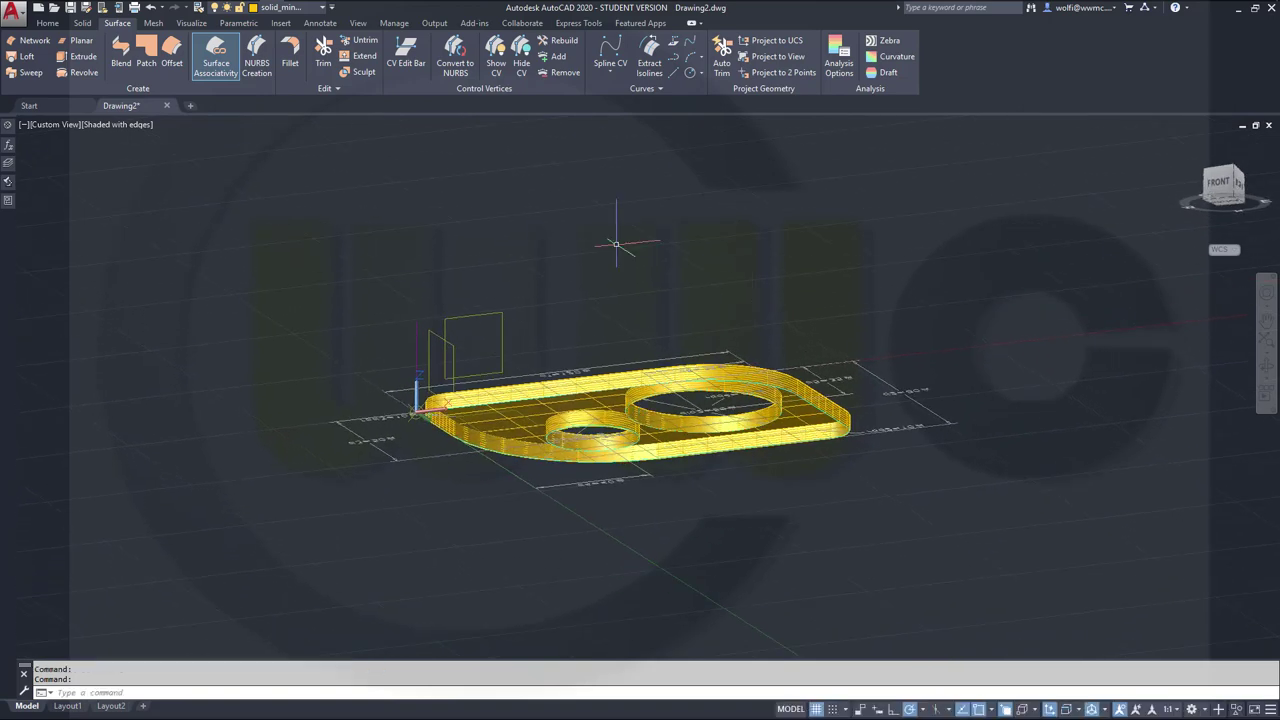
# Switch off the sketches layer in the Layer list.
pyautogui.click(322, 10)
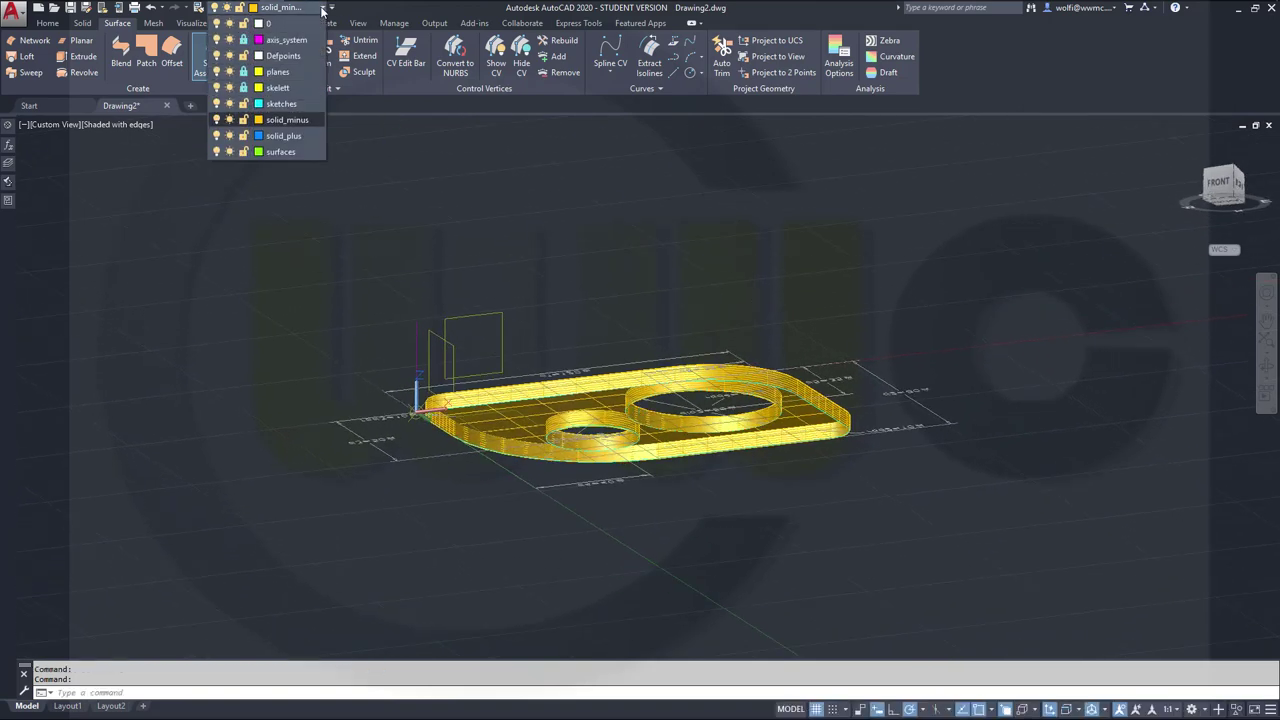
pyautogui.click(217, 104)
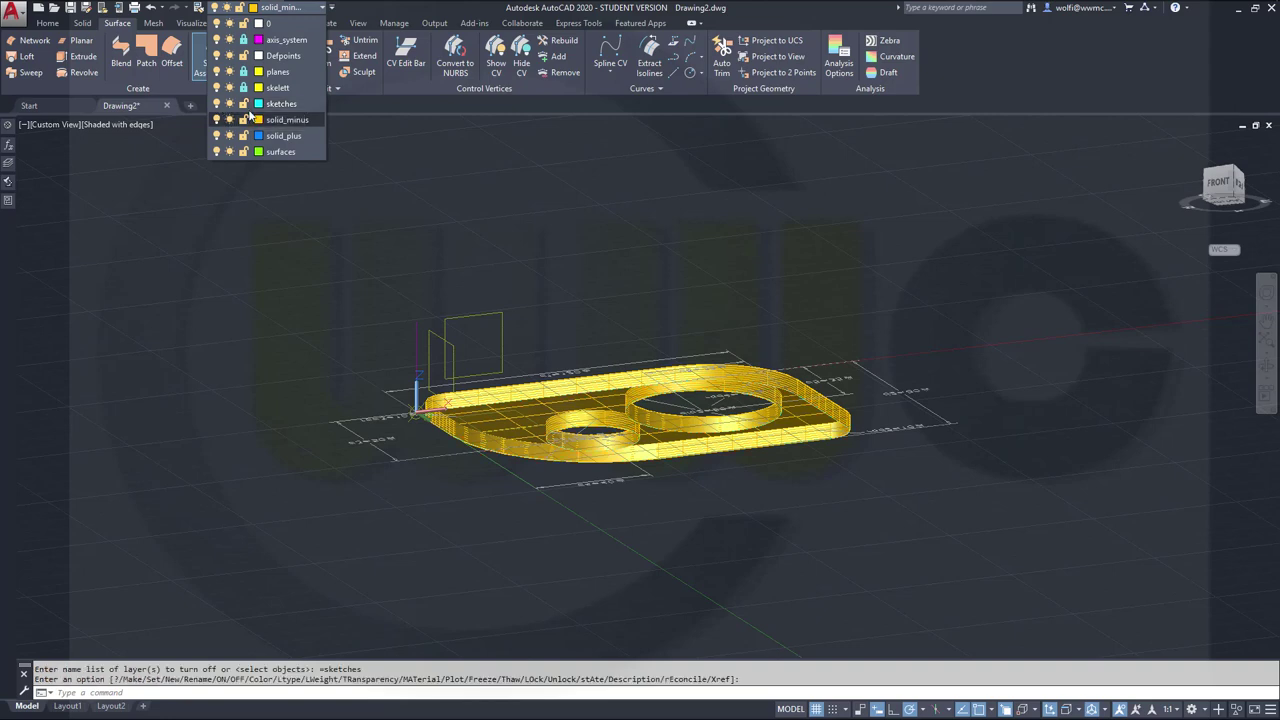
pyautogui.click(877, 167)
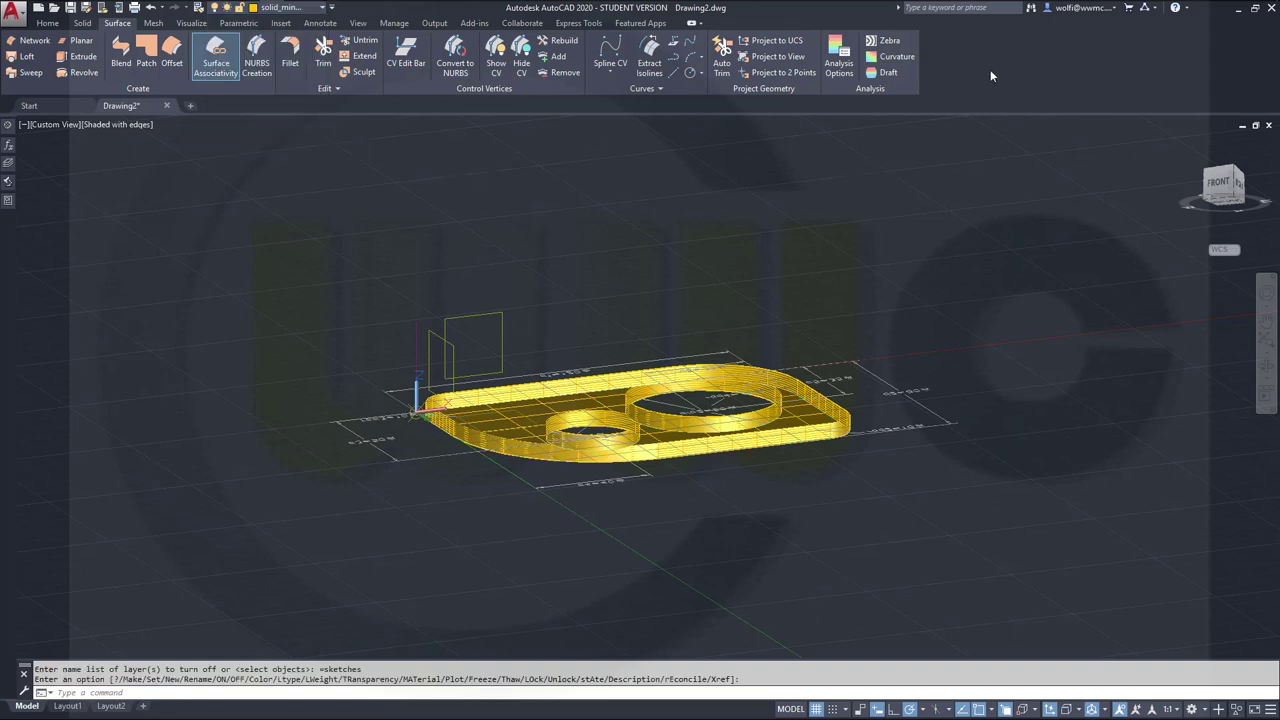
# Cap the plate's bottom outer edge chain with a second patch surface.
pyautogui.click(148, 51)
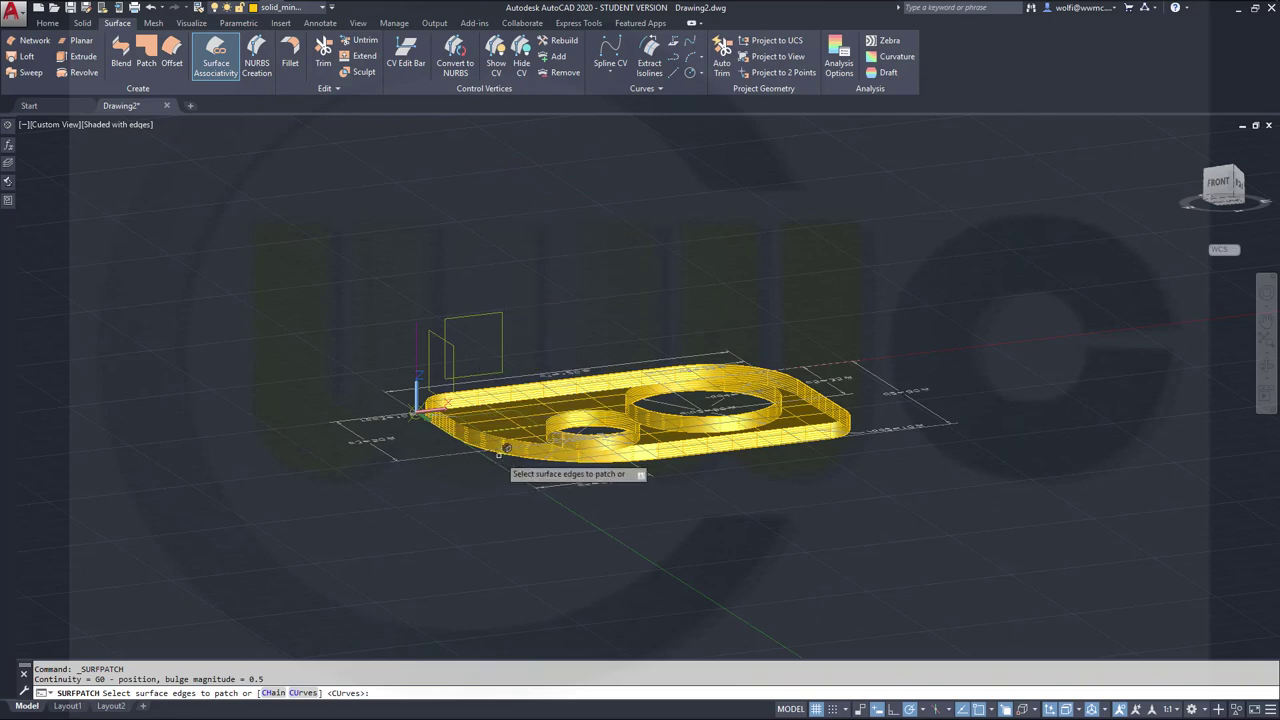
pyautogui.rightClick(480, 491)
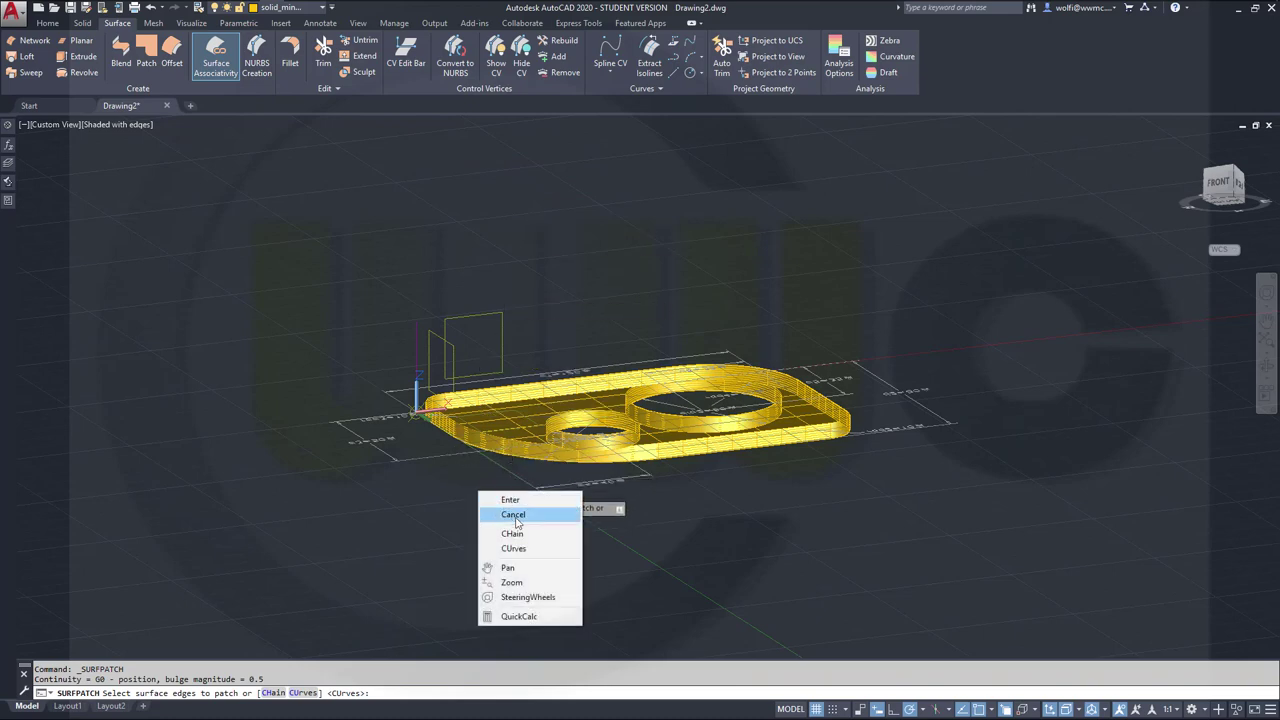
pyautogui.click(516, 533)
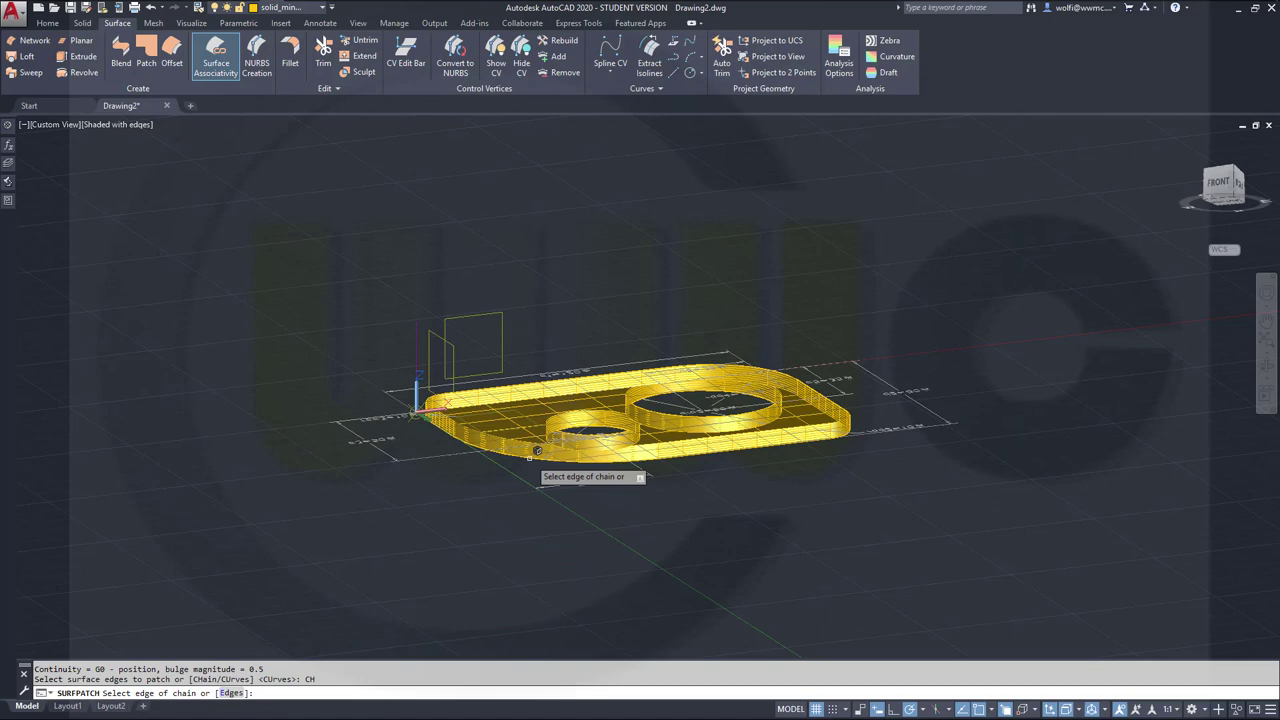
pyautogui.click(537, 451)
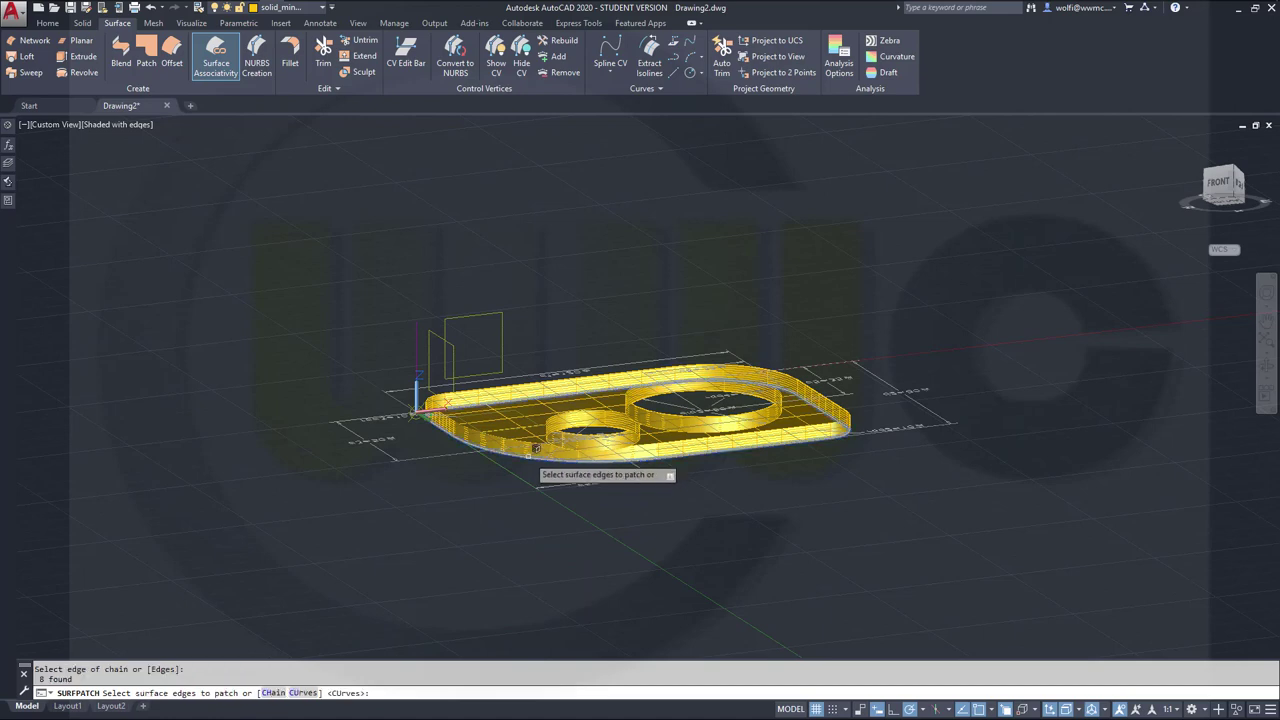
pyautogui.rightClick(750, 506)
pyautogui.click(760, 515)
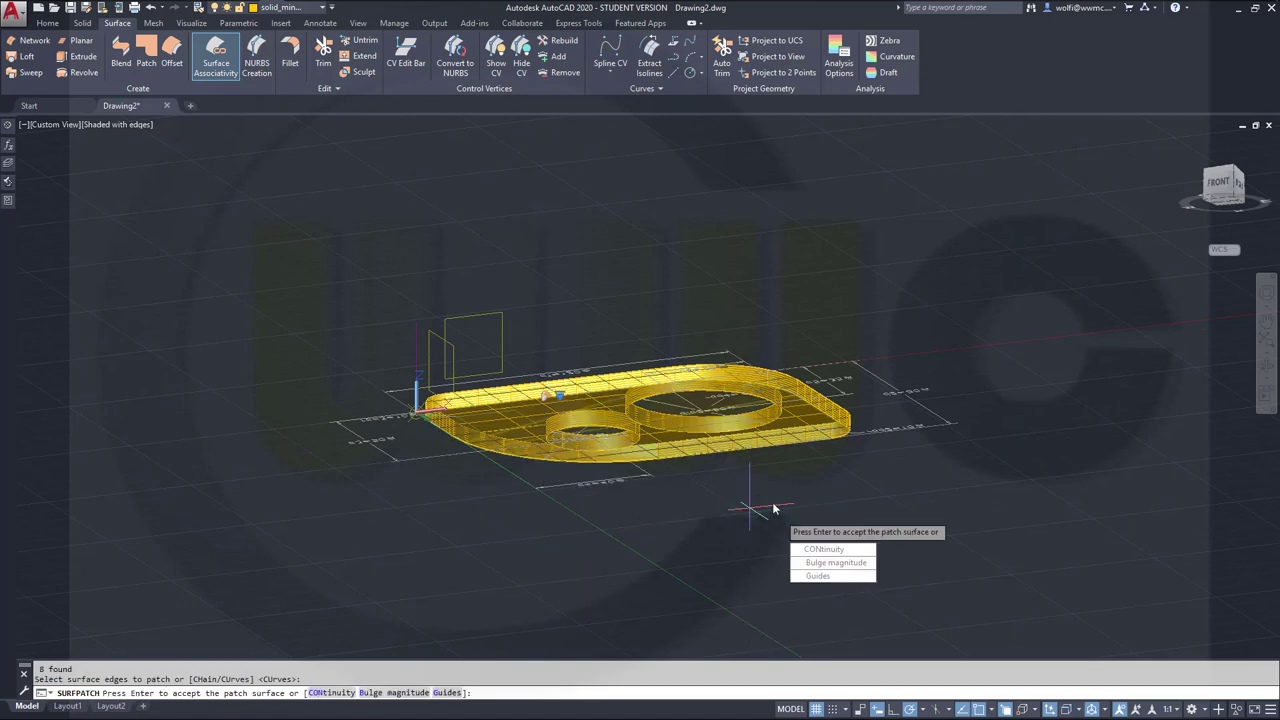
pyautogui.press('Return')
pyautogui.keyDown('shift'); pyautogui.moveTo(680, 472); pyautogui.dragTo(567, 481, button='middle'); pyautogui.keyUp('shift')
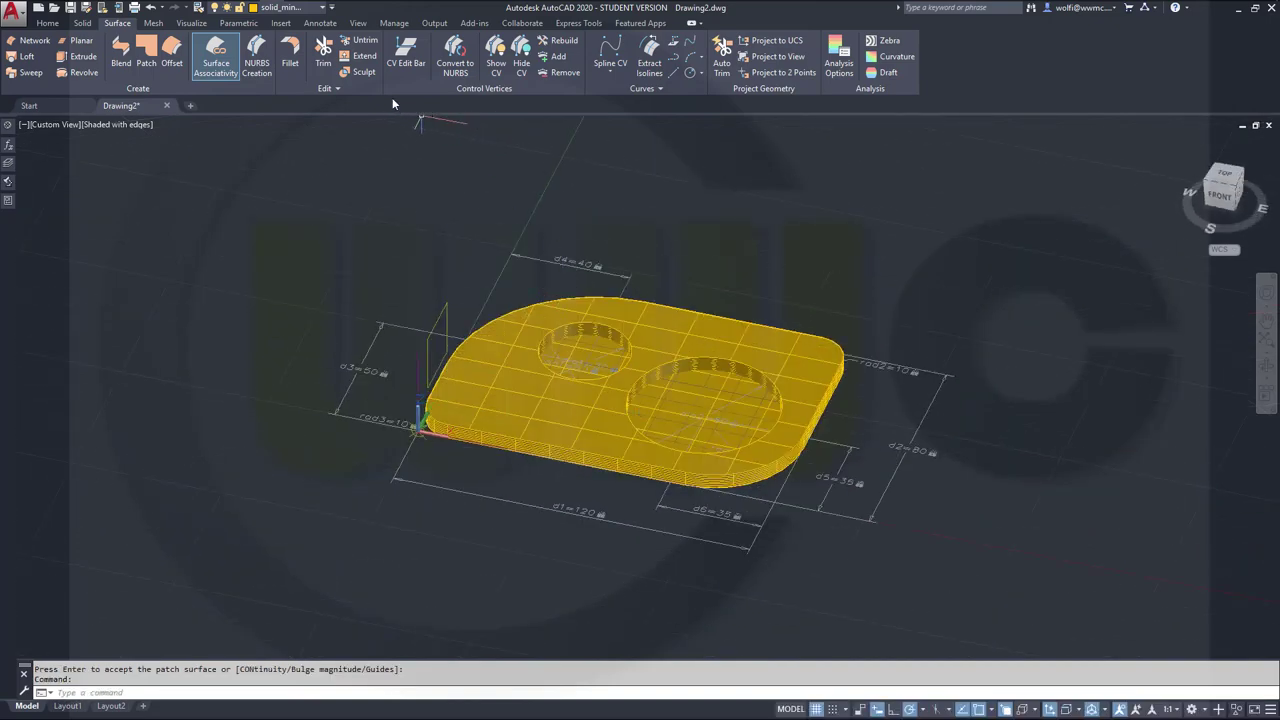
# Start trimming the bottom patch, choosing the small and big hole extrusions as cutting surfaces.
pyautogui.click(323, 56)
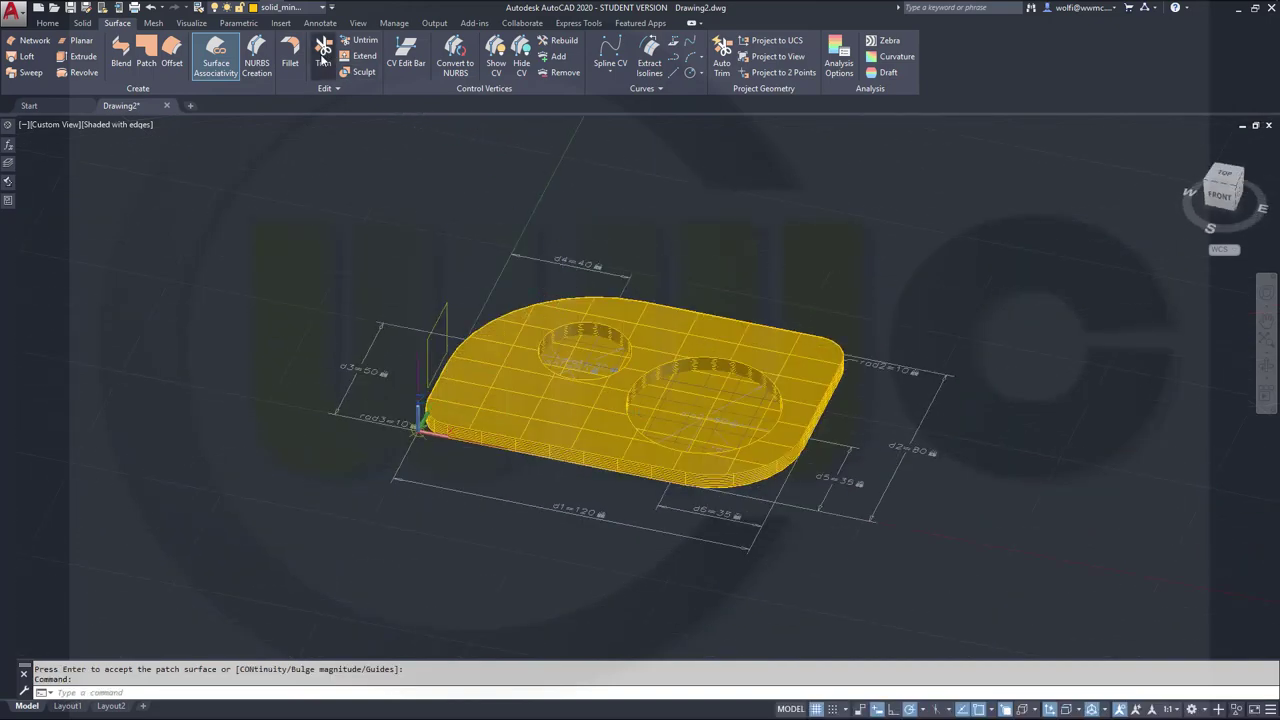
pyautogui.click(582, 349)
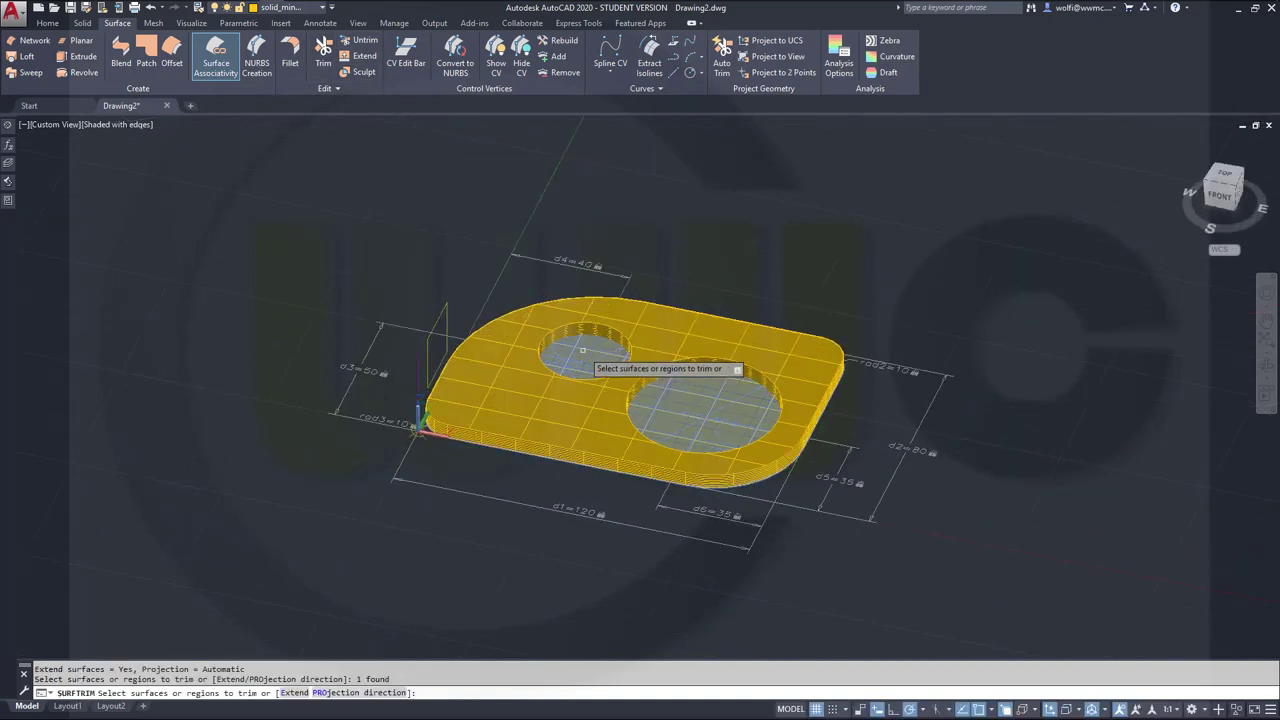
pyautogui.rightClick(716, 228)
pyautogui.click(748, 243)
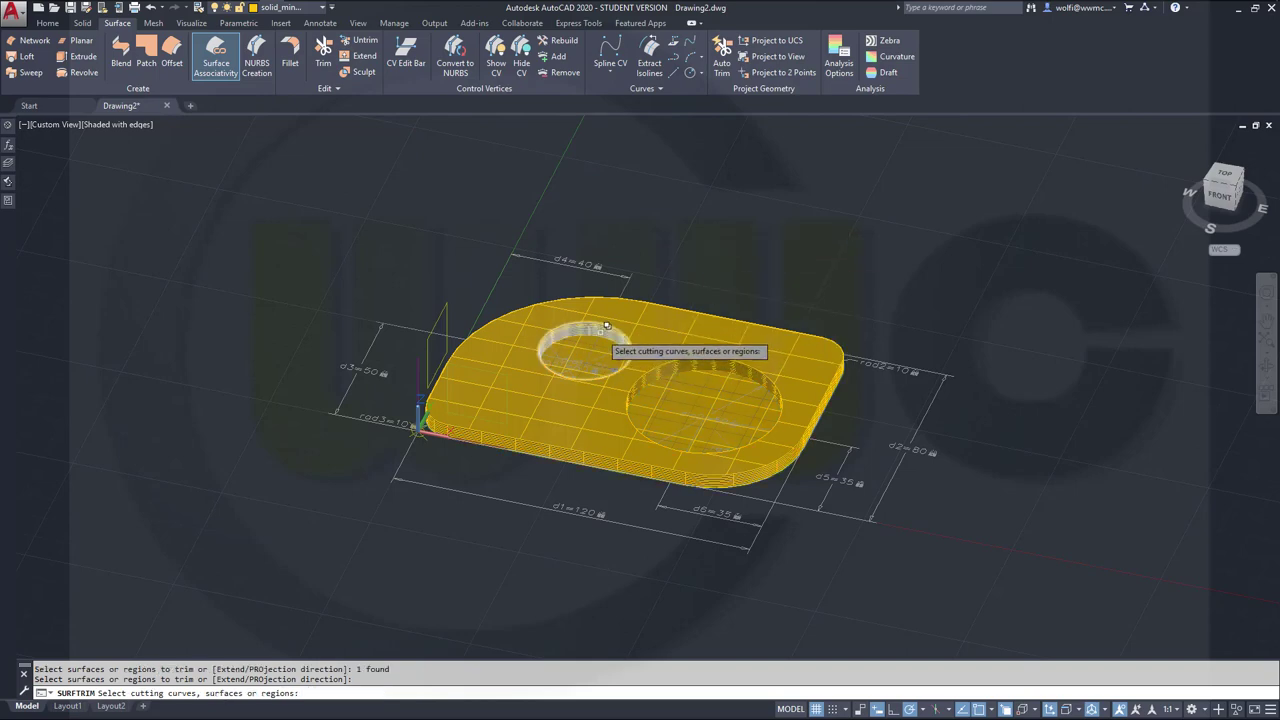
pyautogui.click(606, 326)
pyautogui.click(664, 384)
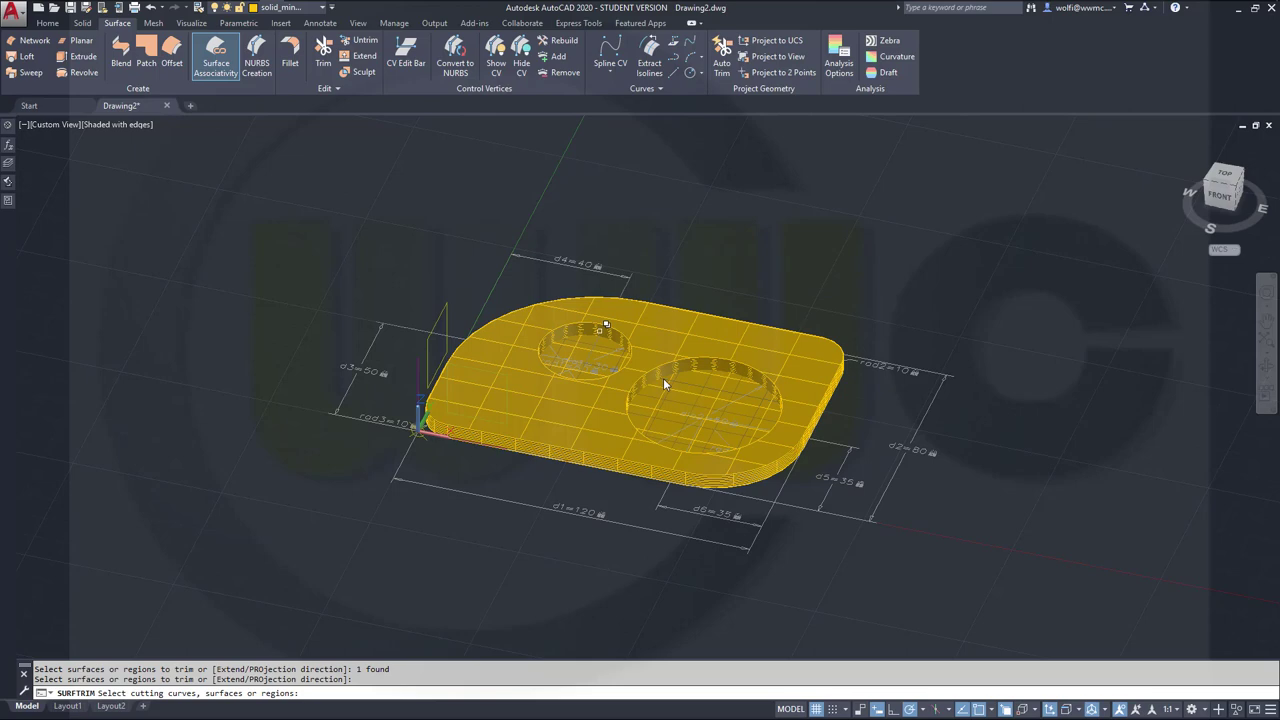
pyautogui.click(705, 362)
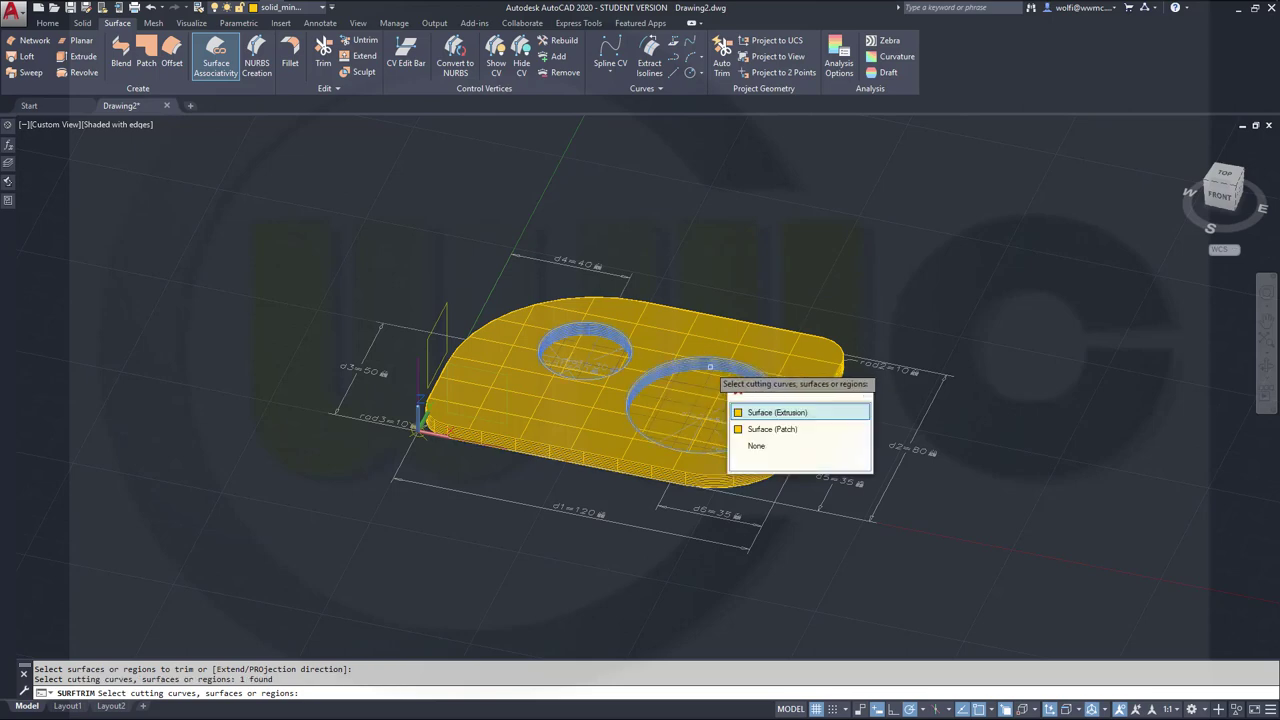
pyautogui.click(790, 413)
pyautogui.press('Return')
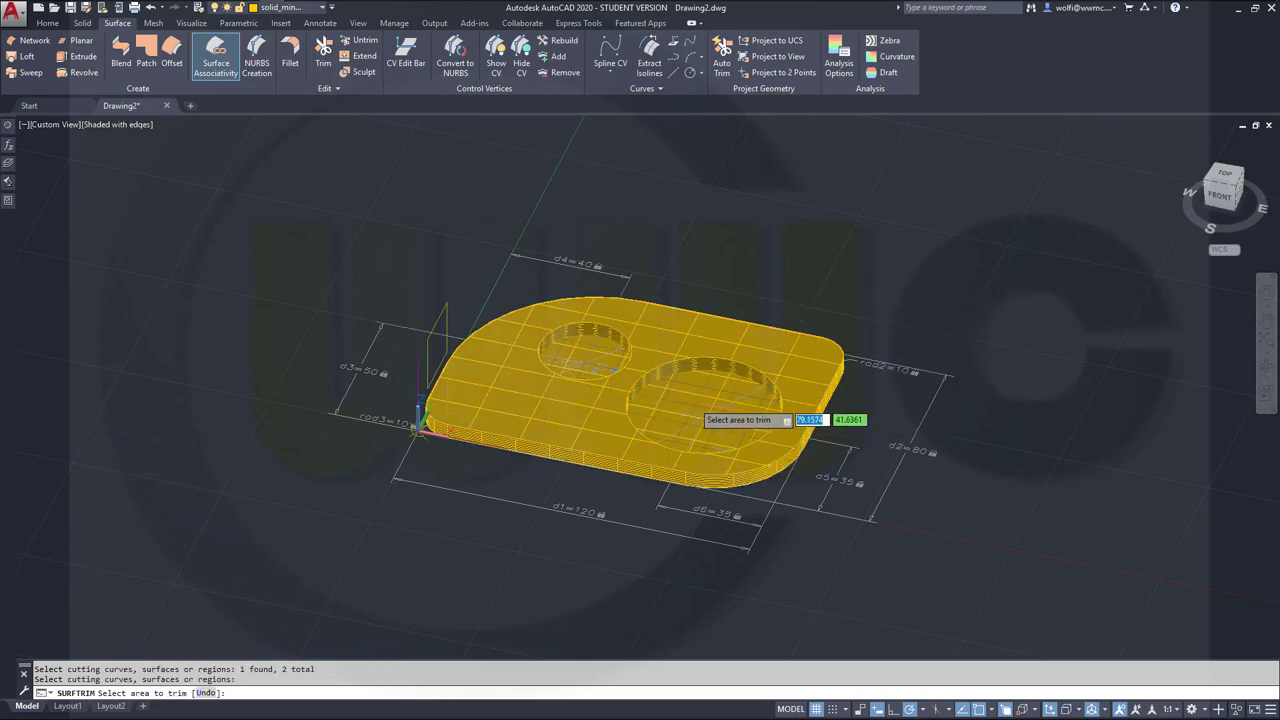
# Trim away the patch inside the big and small circles so both holes pass through.
pyautogui.click(697, 392)
pyautogui.click(584, 346)
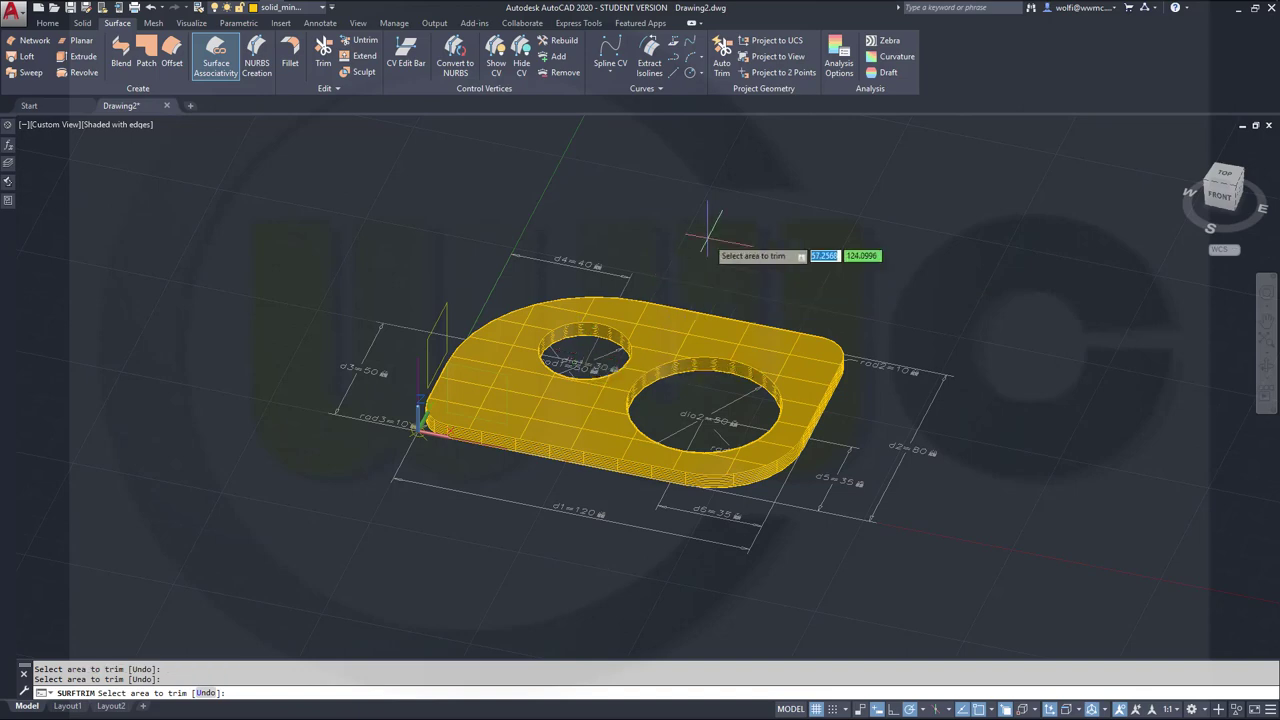
pyautogui.keyDown('shift'); pyautogui.moveTo(708, 230); pyautogui.dragTo(685, 252, button='middle'); pyautogui.keyUp('shift')
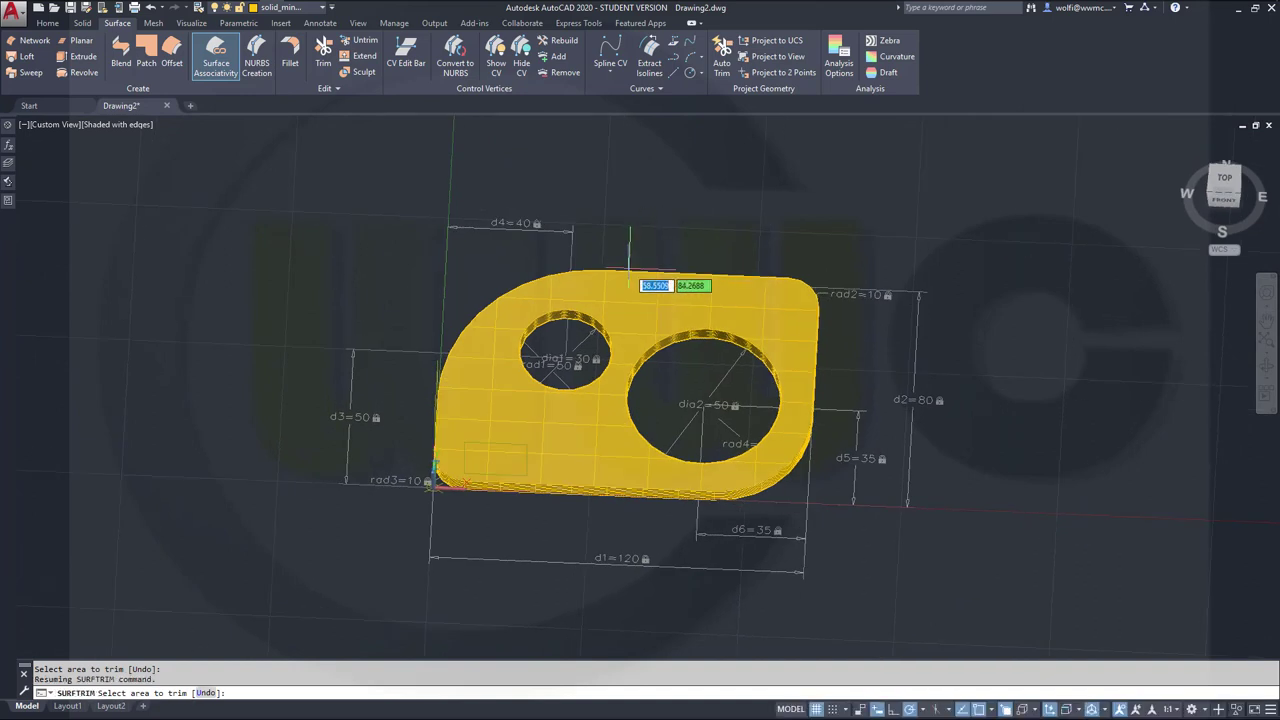
pyautogui.press('Escape')
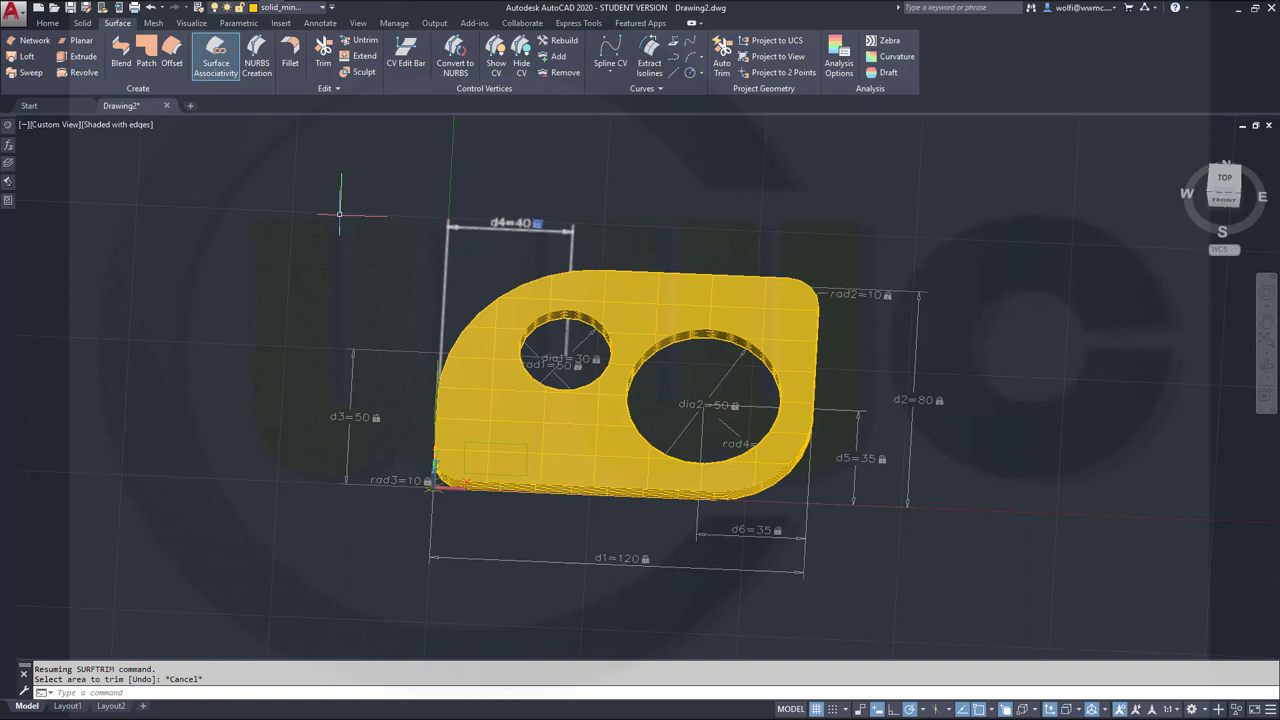
# Turn off the current sketches layer, accepting the current-layer warning.
pyautogui.click(321, 8)
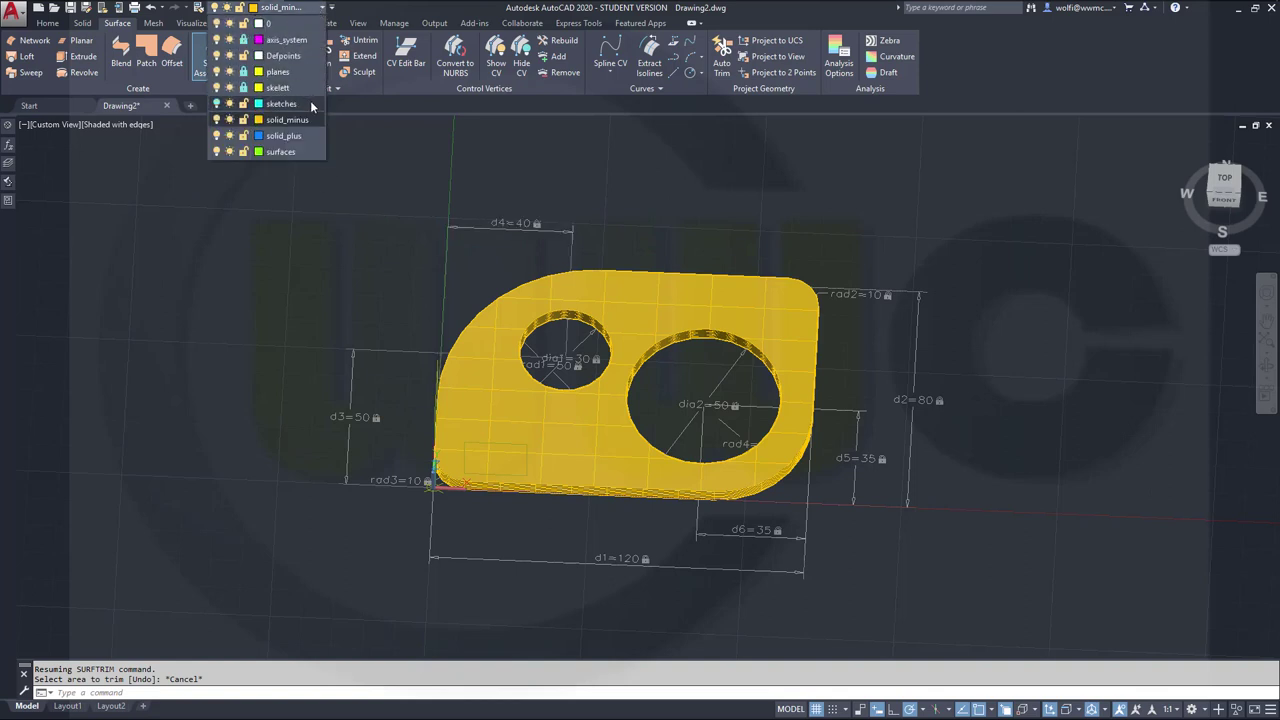
pyautogui.click(216, 119)
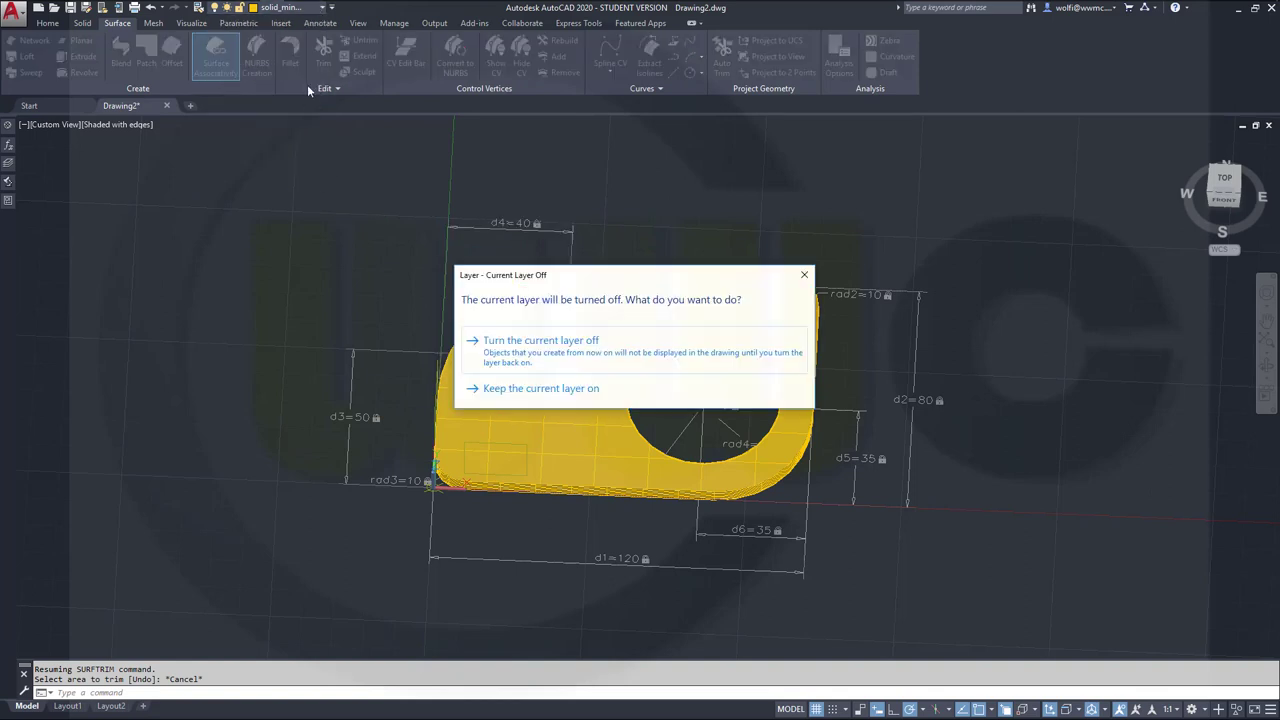
pyautogui.click(521, 362)
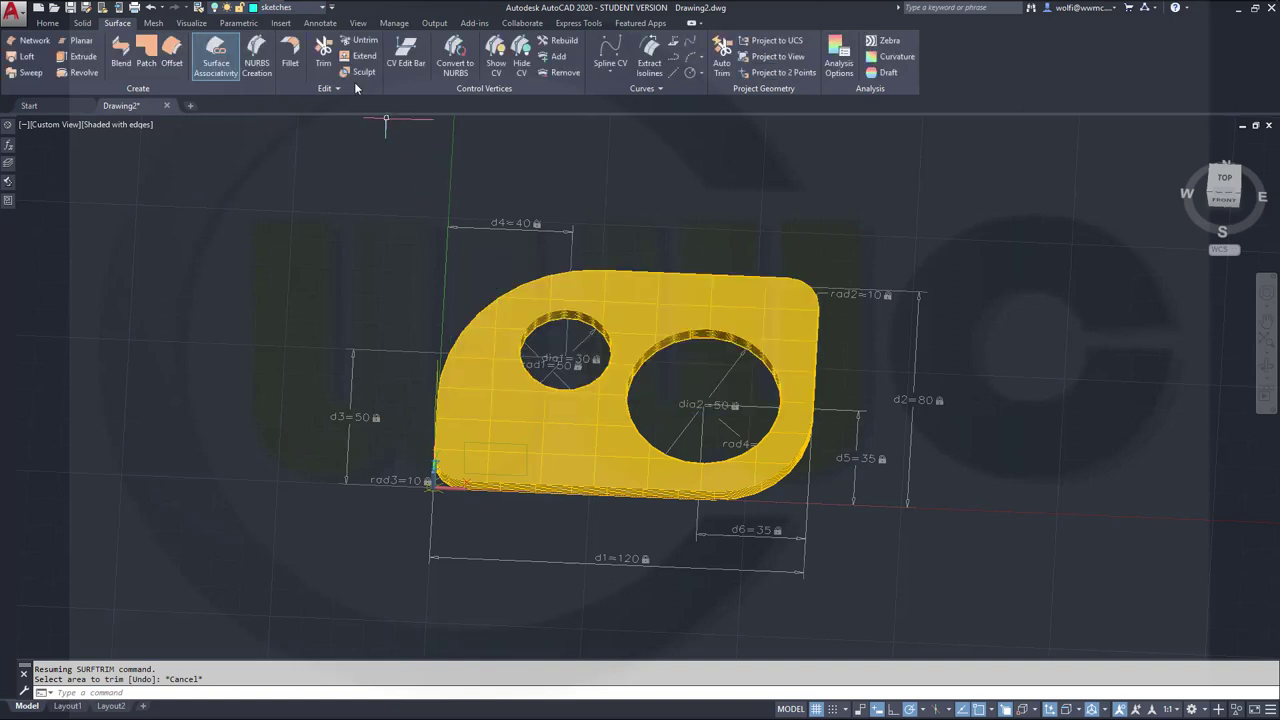
pyautogui.click(214, 9)
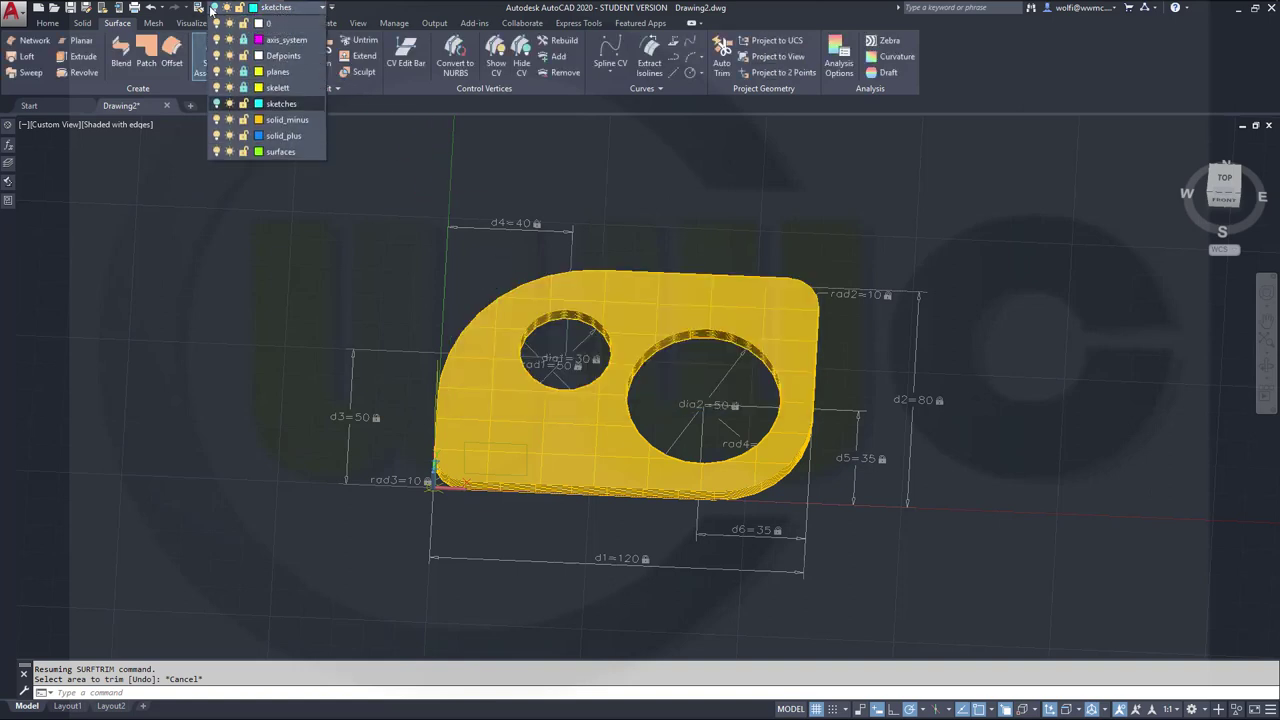
pyautogui.click(210, 10)
pyautogui.click(212, 9)
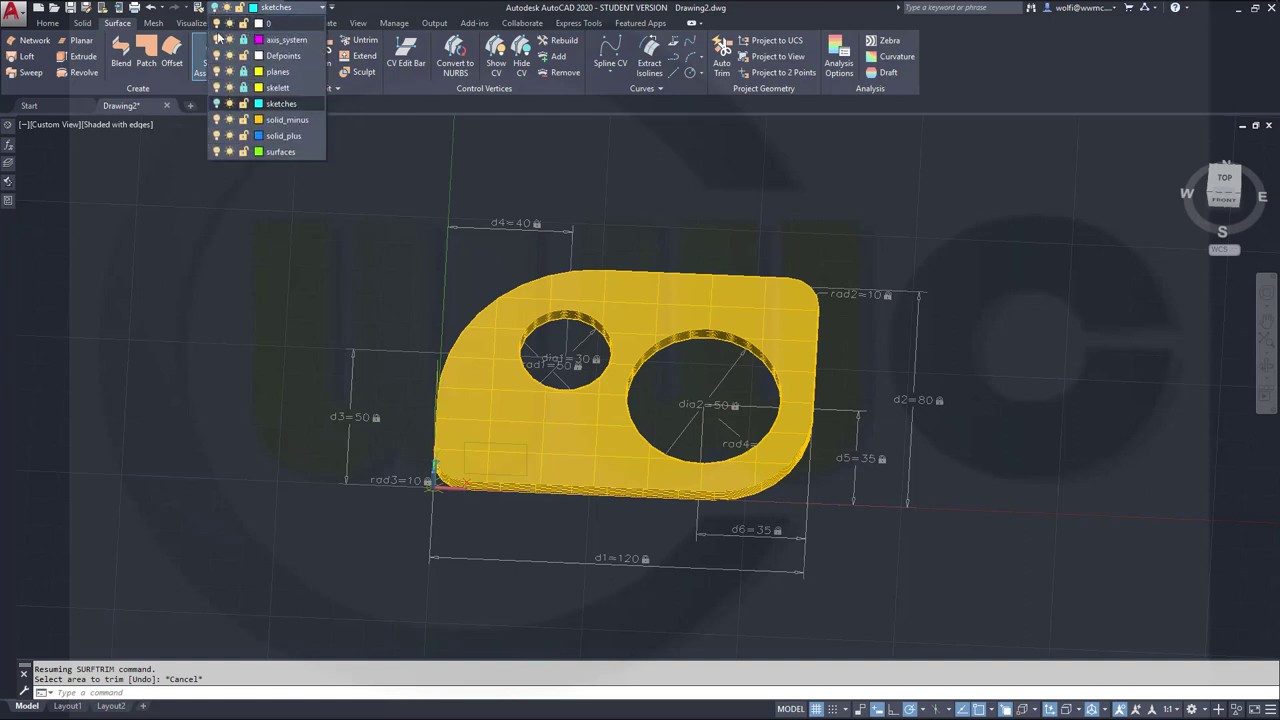
pyautogui.click(216, 98)
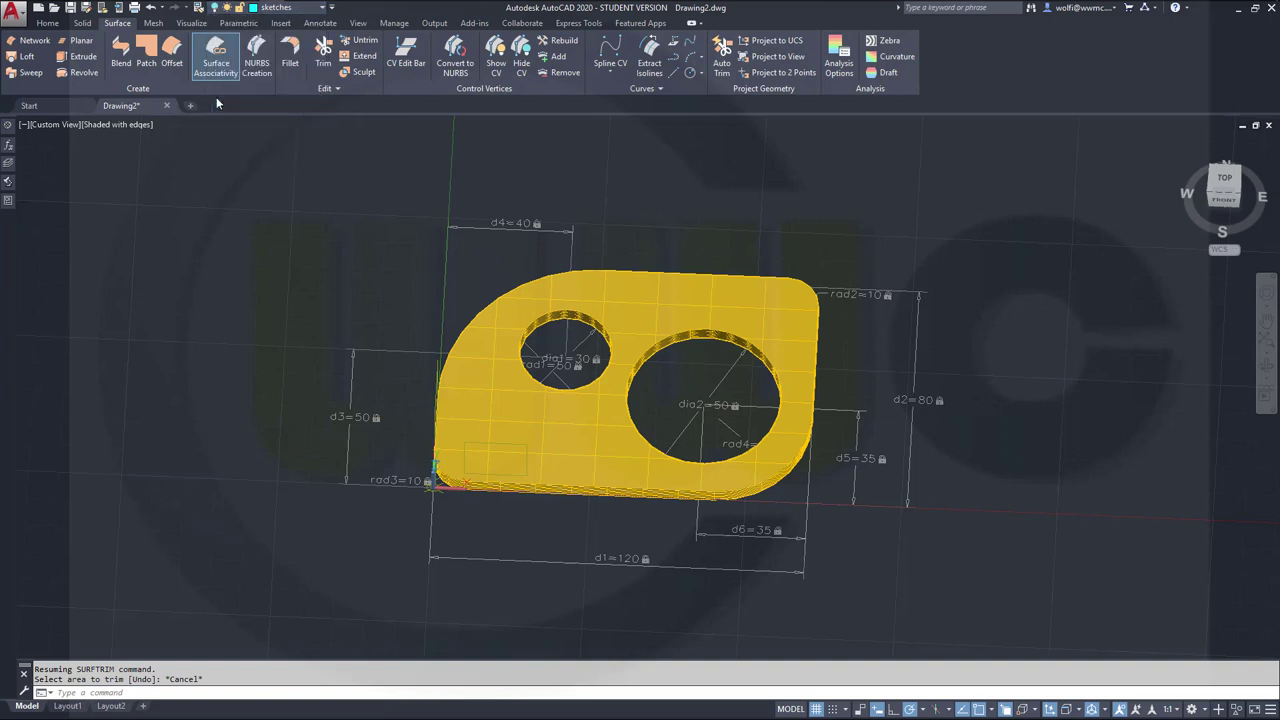
# Hide the solid_minus layer and turn sketches back on to show the plate sketch.
pyautogui.click(321, 9)
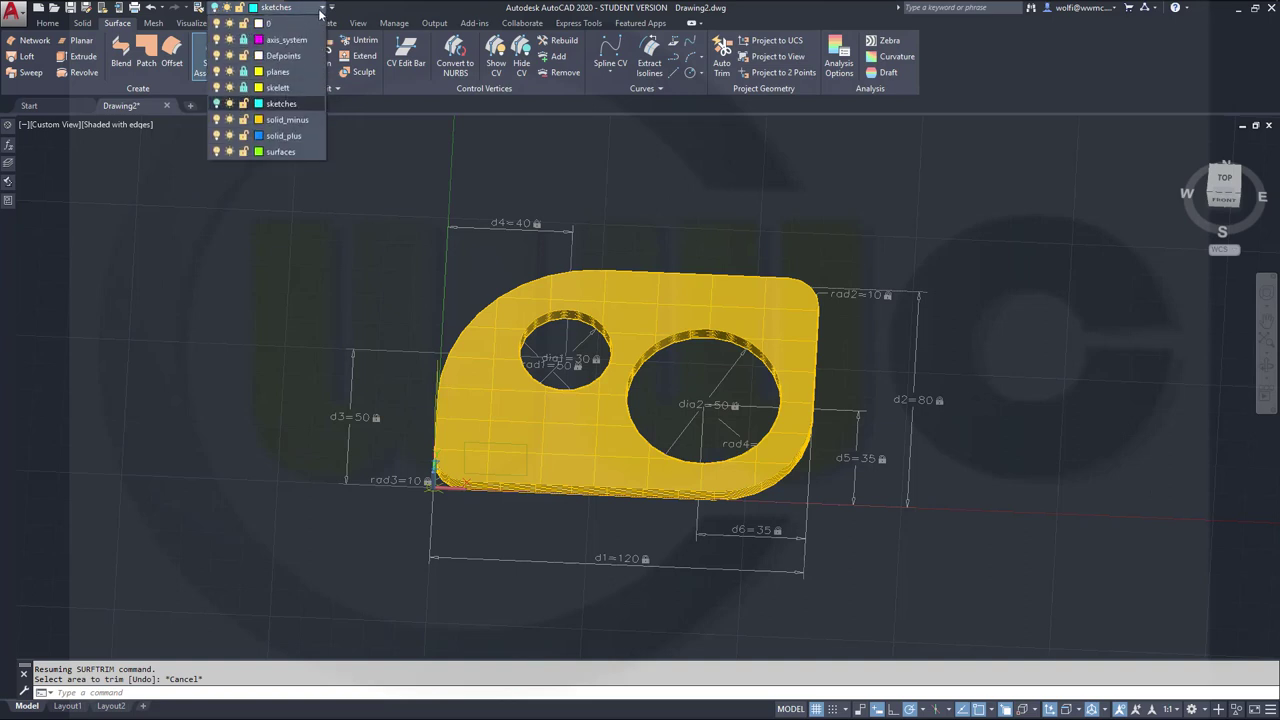
pyautogui.click(216, 120)
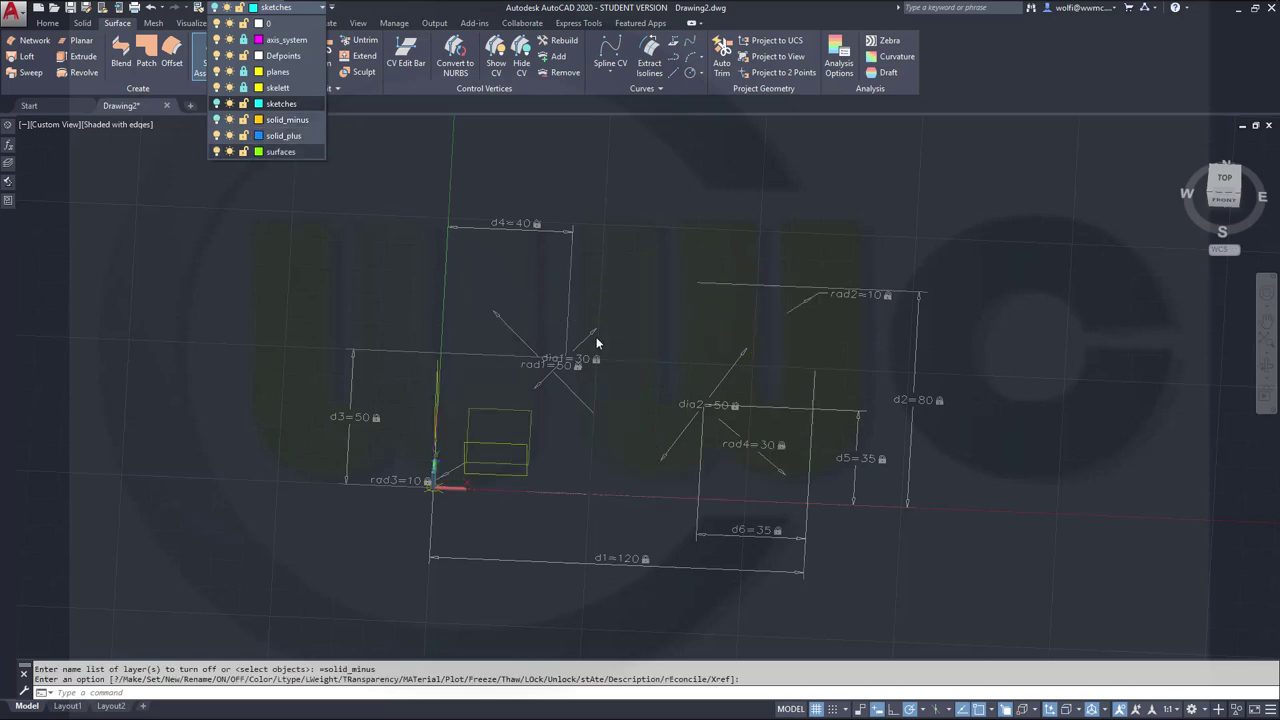
pyautogui.click(216, 104)
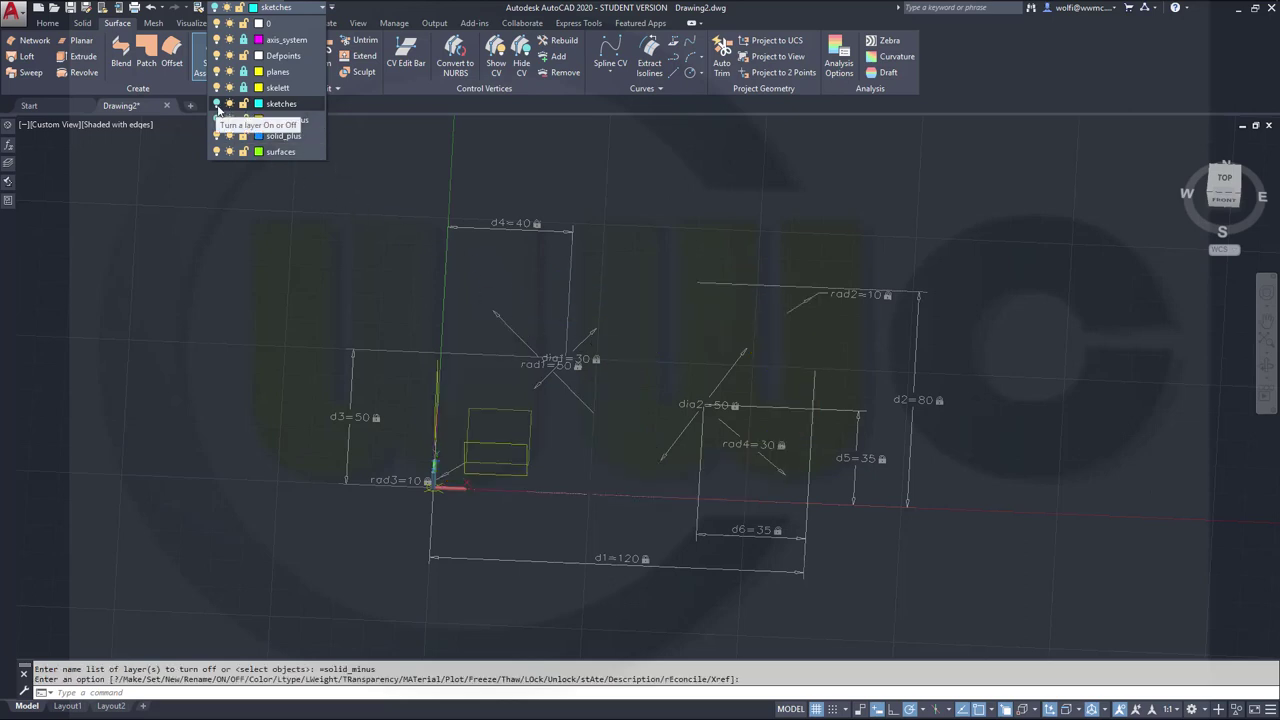
pyautogui.moveTo(550, 455); pyautogui.dragTo(628, 552, button='middle')
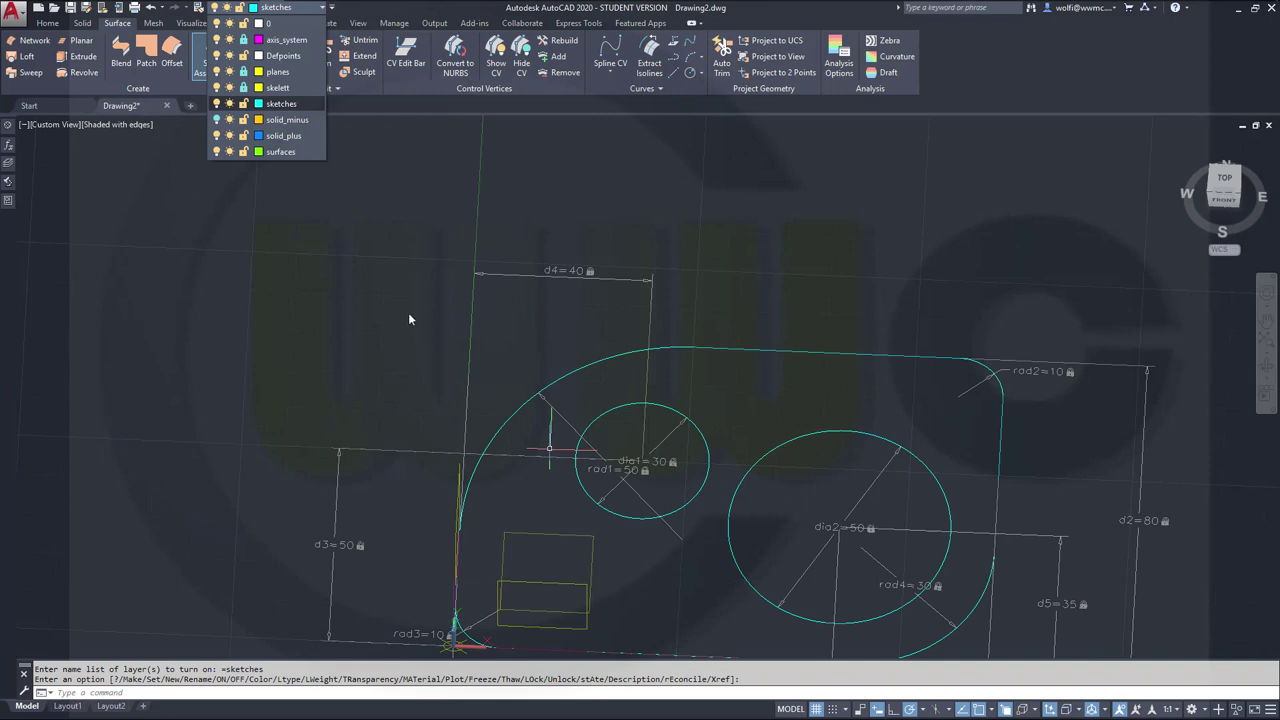
pyautogui.scroll(-1, 408, 312)
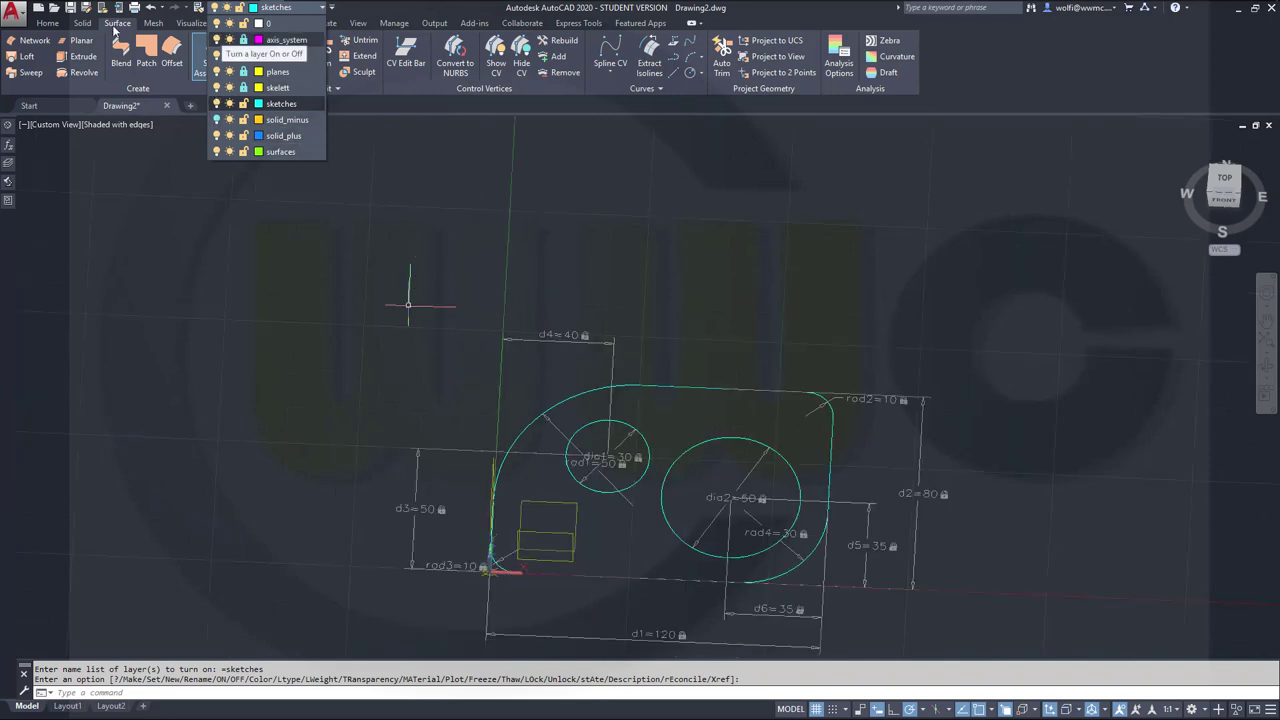
# Show all geometric constraint markers on the plate sketch and cancel the leftover GCFIX prompt.
pyautogui.click(366, 8)
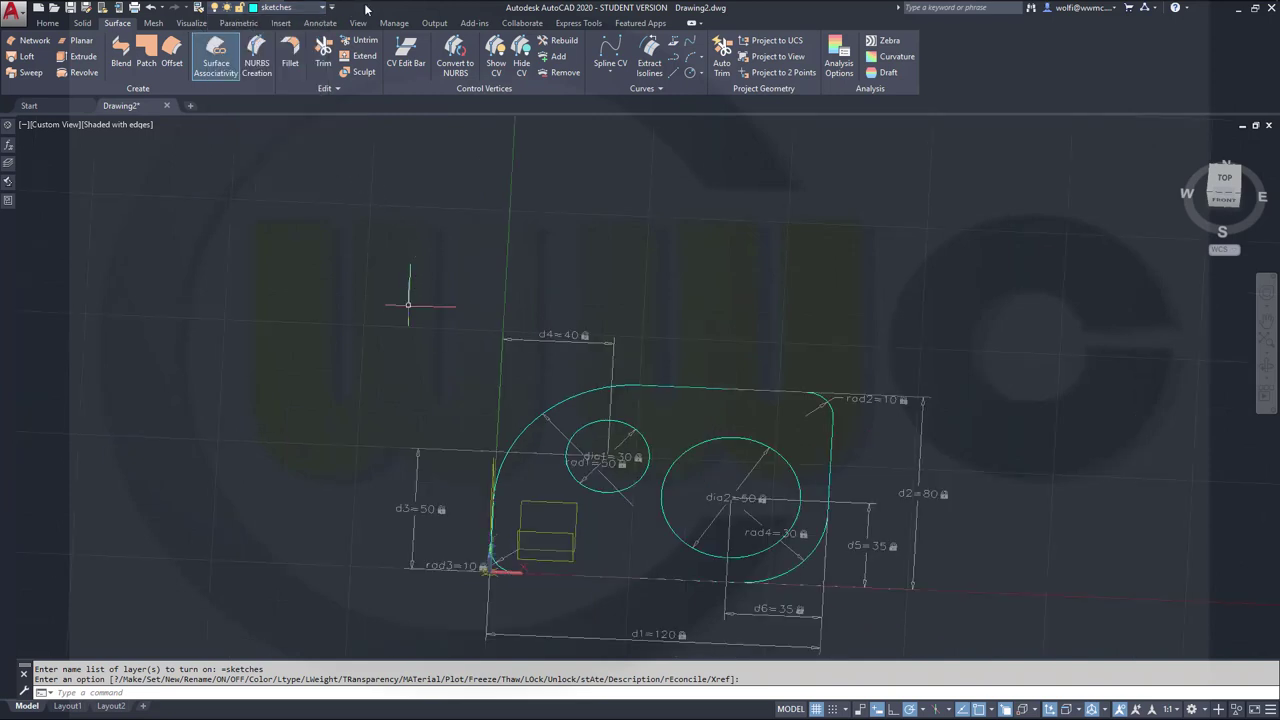
pyautogui.click(246, 24)
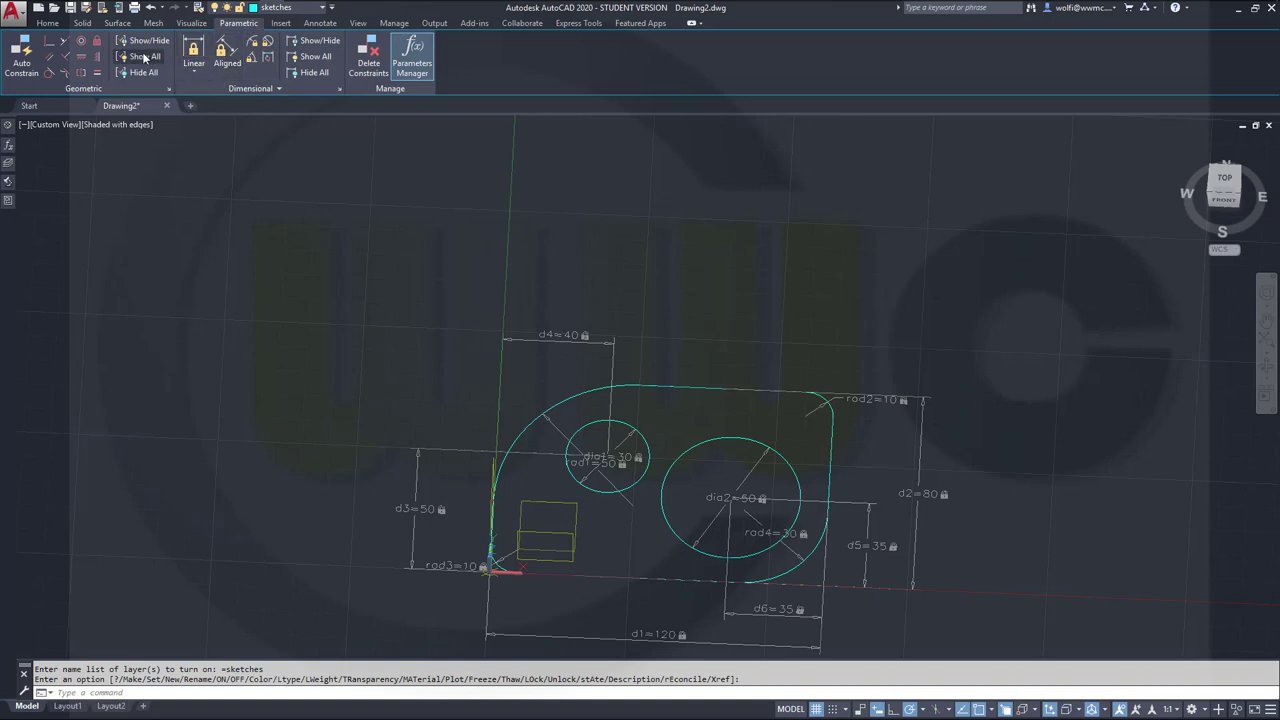
pyautogui.click(98, 42)
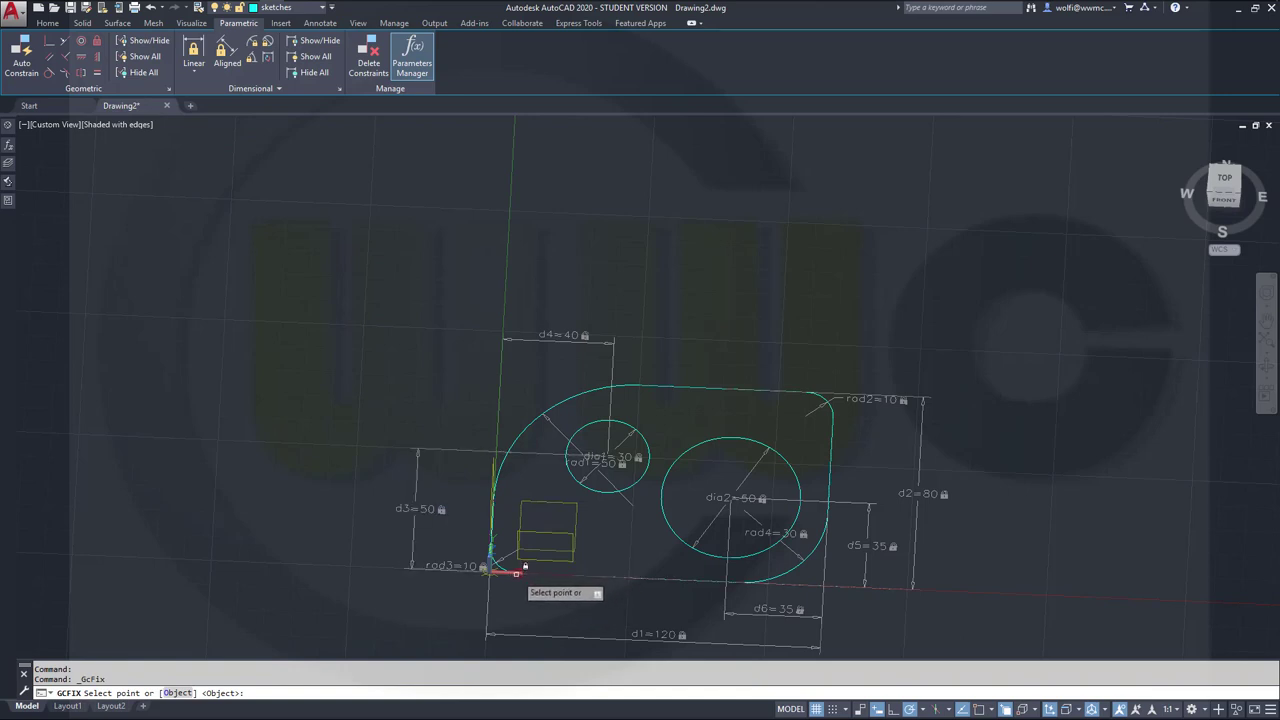
pyautogui.click(516, 573)
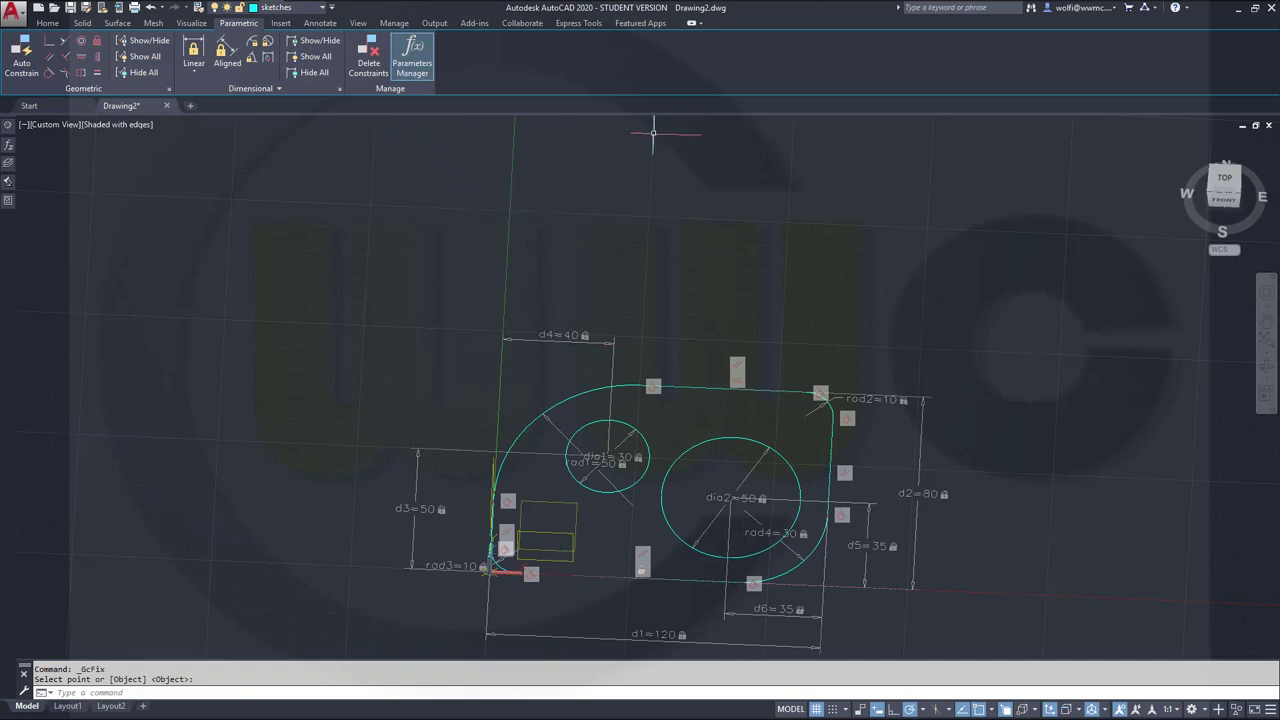
pyautogui.press('Escape')
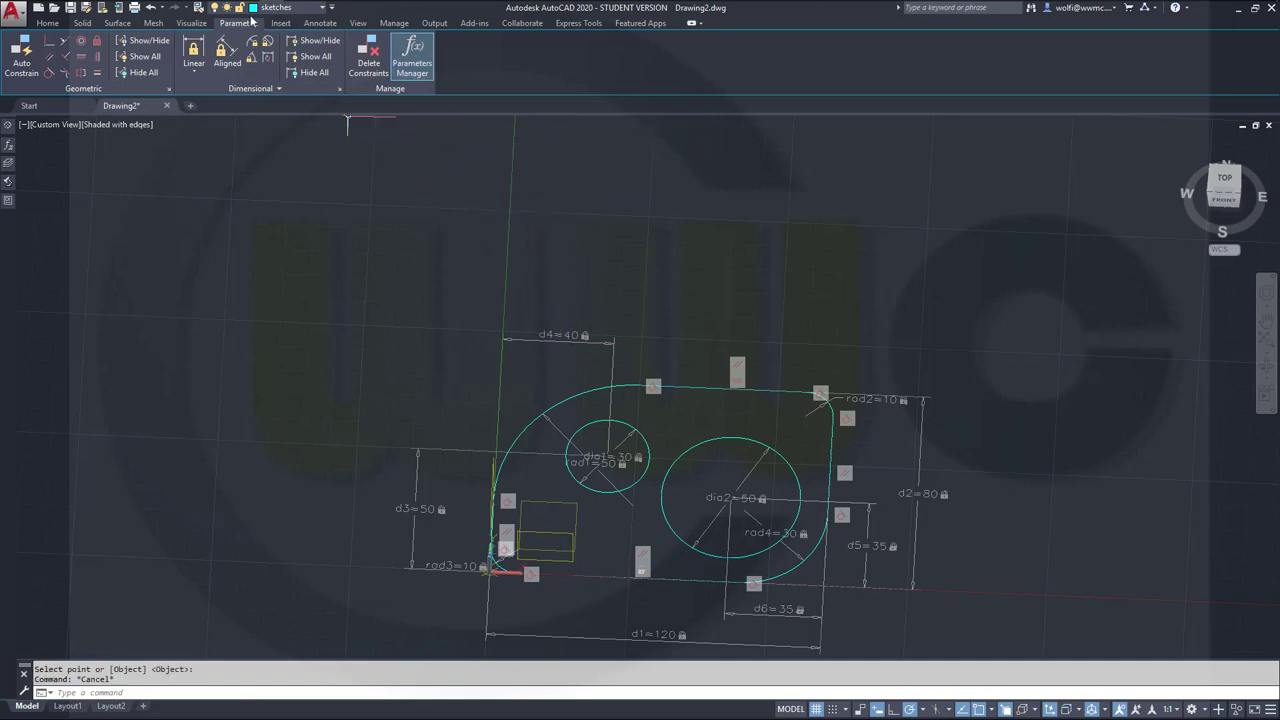
# Turn on solid_minus and make it current, and turn off sketches to reveal the yellow plate.
pyautogui.click(322, 8)
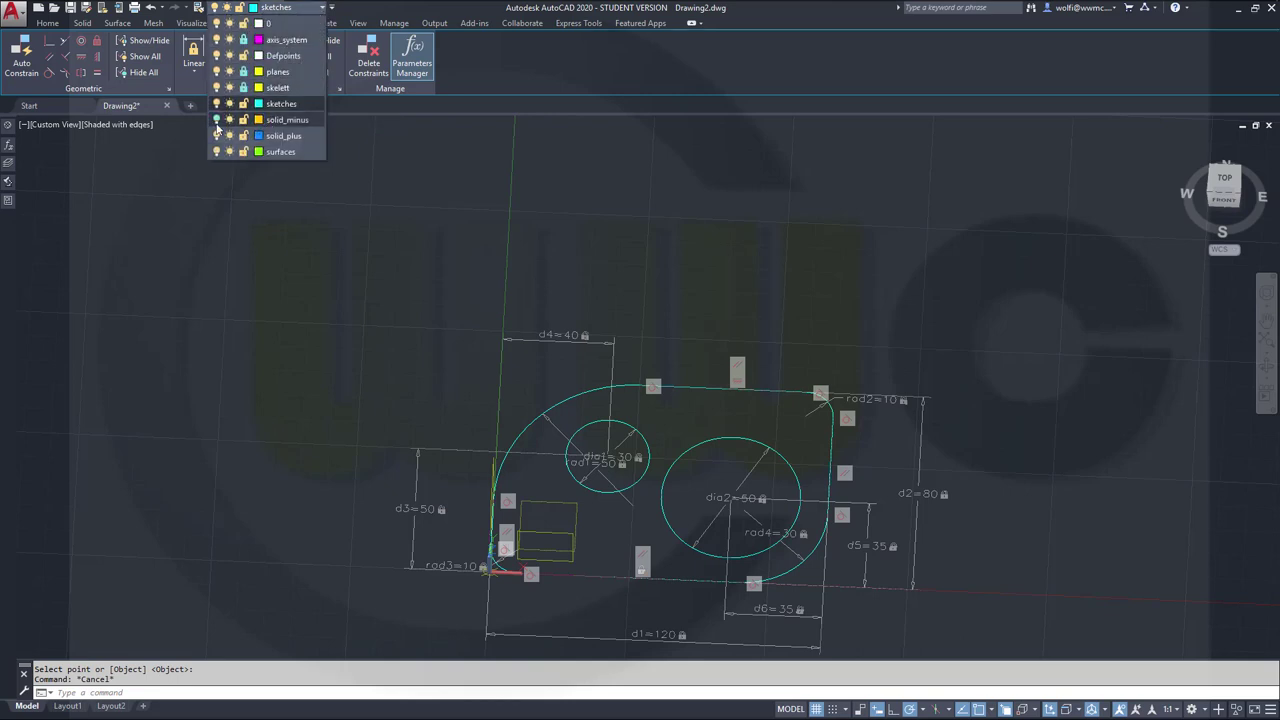
pyautogui.click(217, 120)
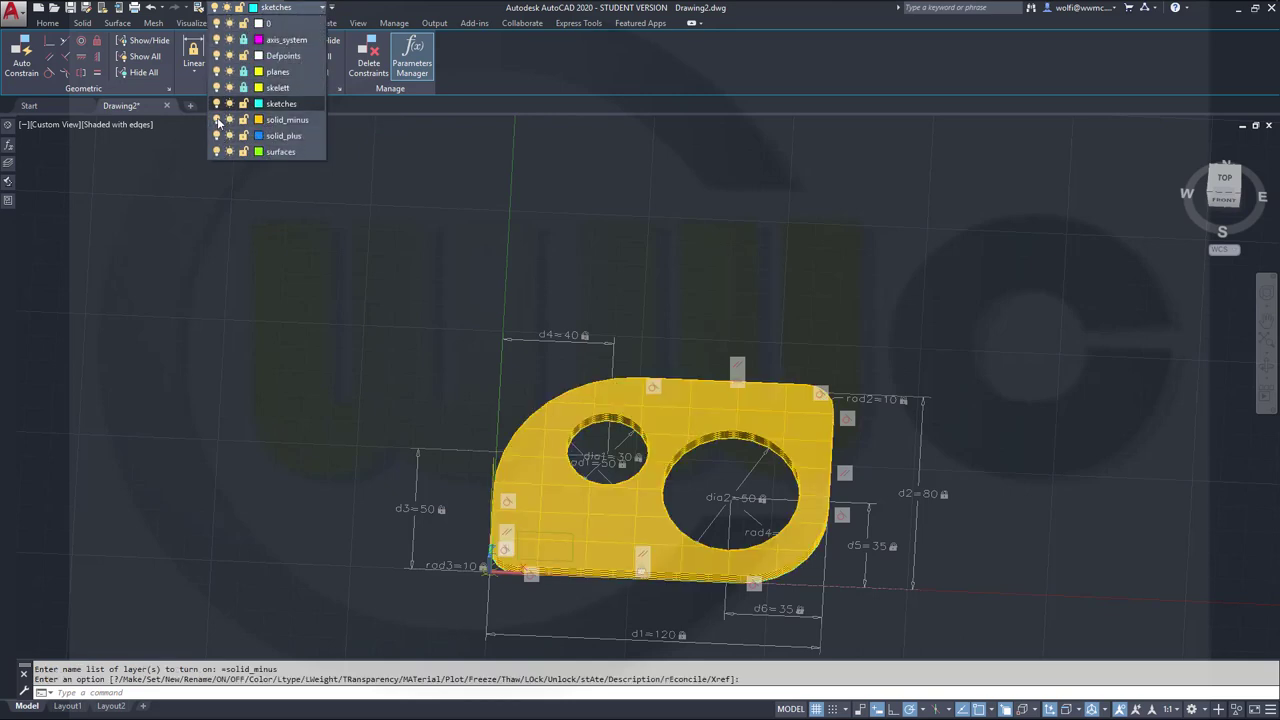
pyautogui.click(310, 120)
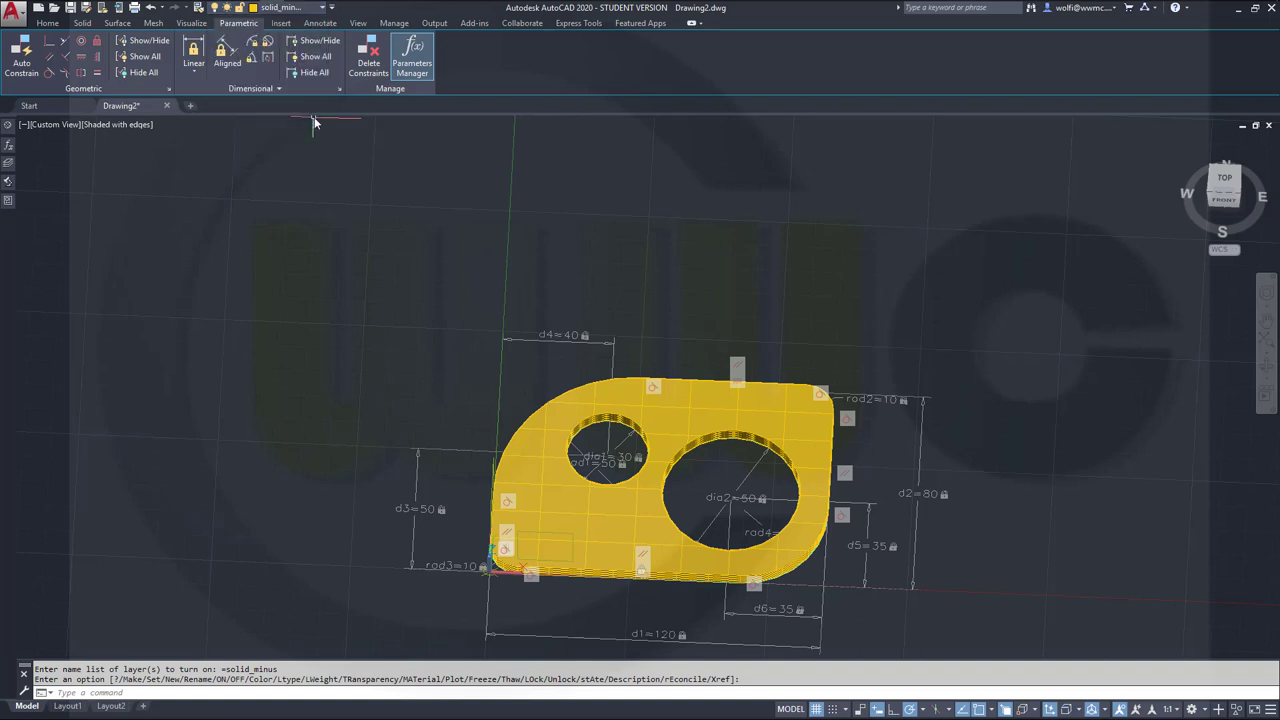
pyautogui.click(320, 9)
pyautogui.click(217, 104)
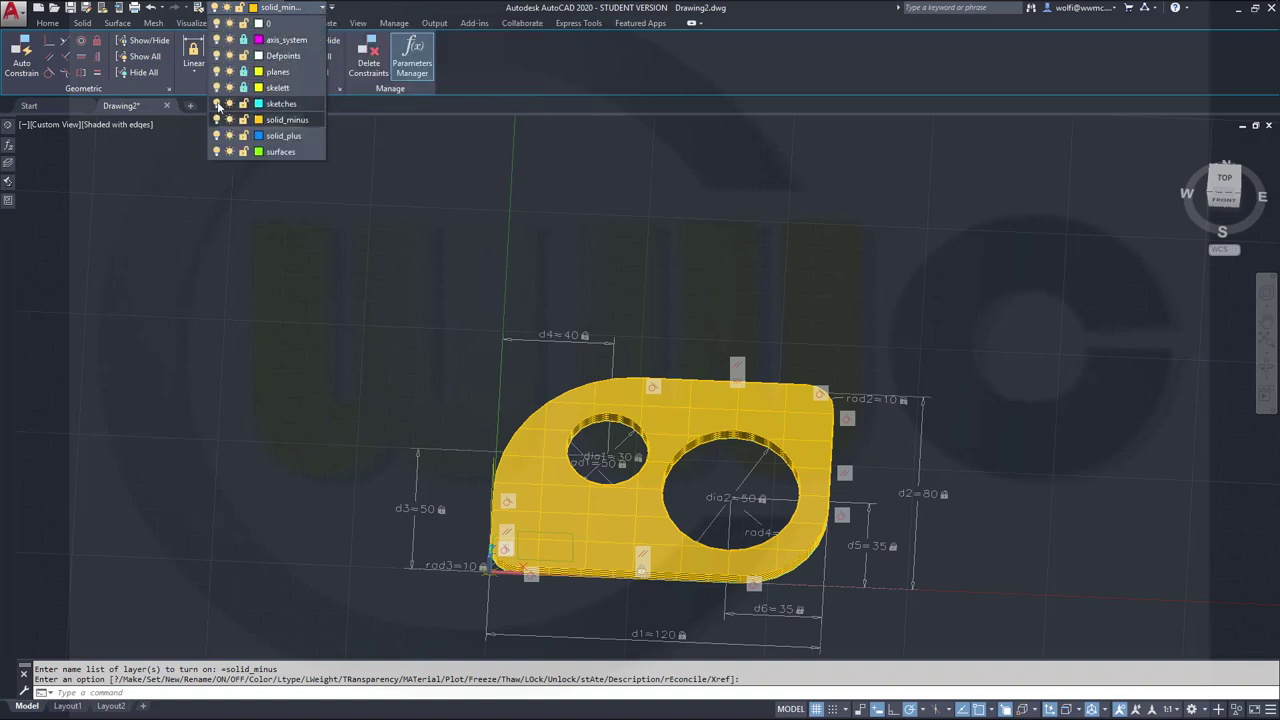
pyautogui.click(488, 158)
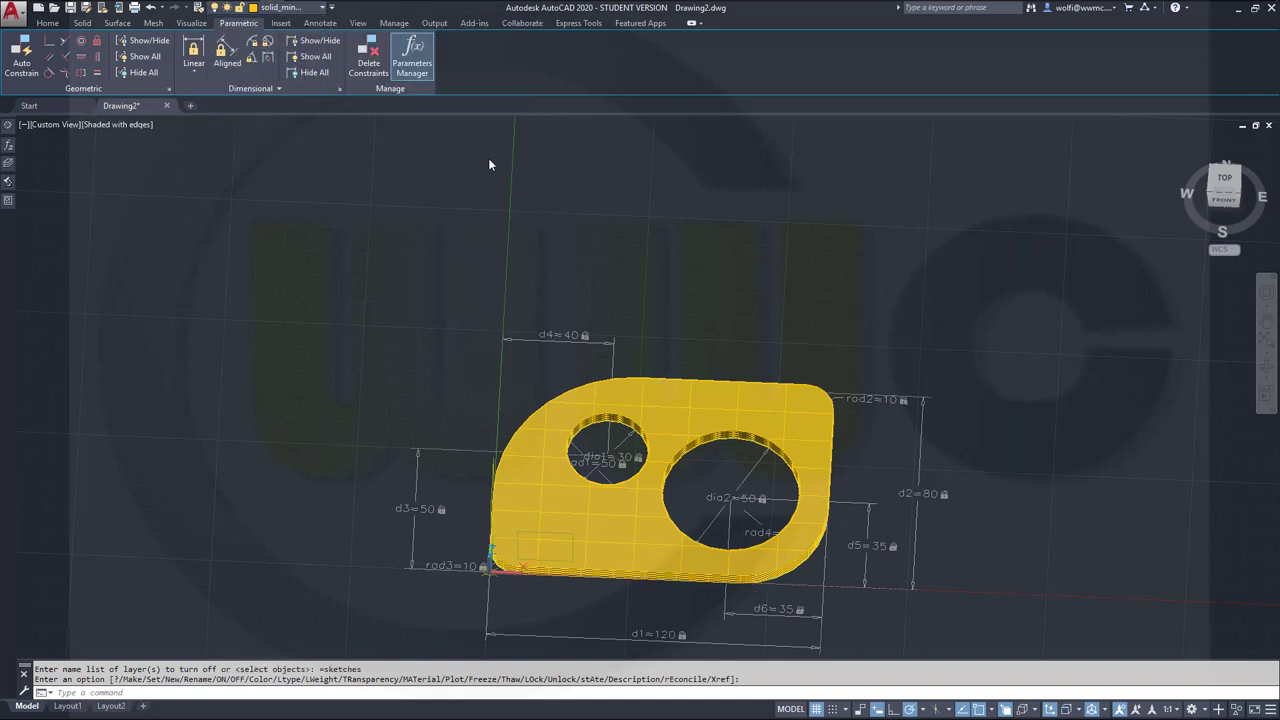
pyautogui.keyDown('shift'); pyautogui.moveTo(495, 232); pyautogui.dragTo(423, 194, button='middle'); pyautogui.keyUp('shift')
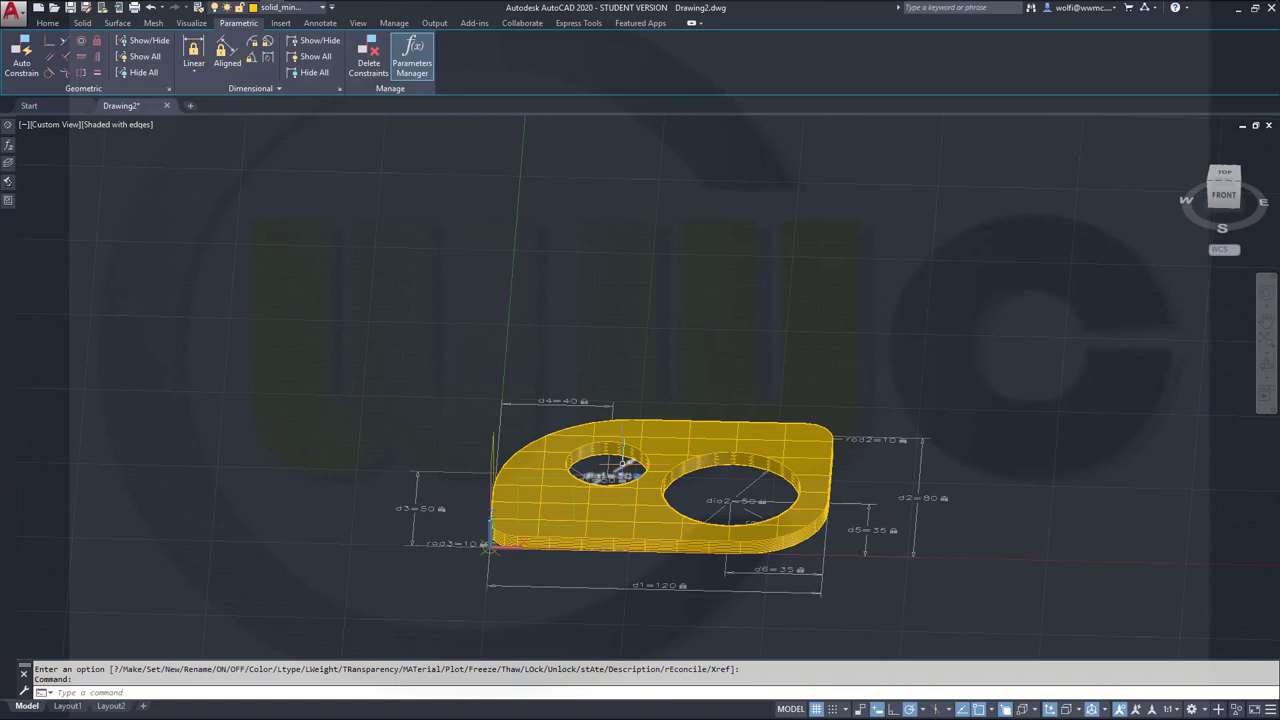
# Set the extrusion height of both hole surfaces and the outer surface to 10.
pyautogui.click(609, 443)
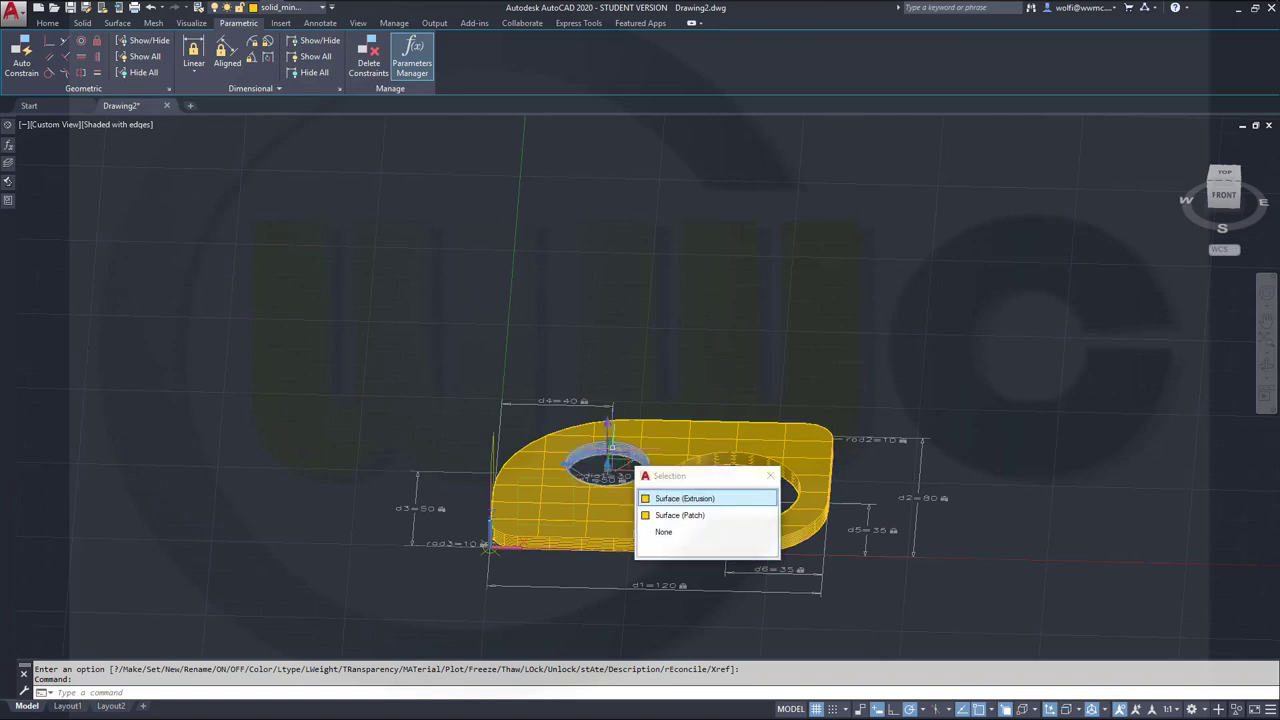
pyautogui.click(740, 455)
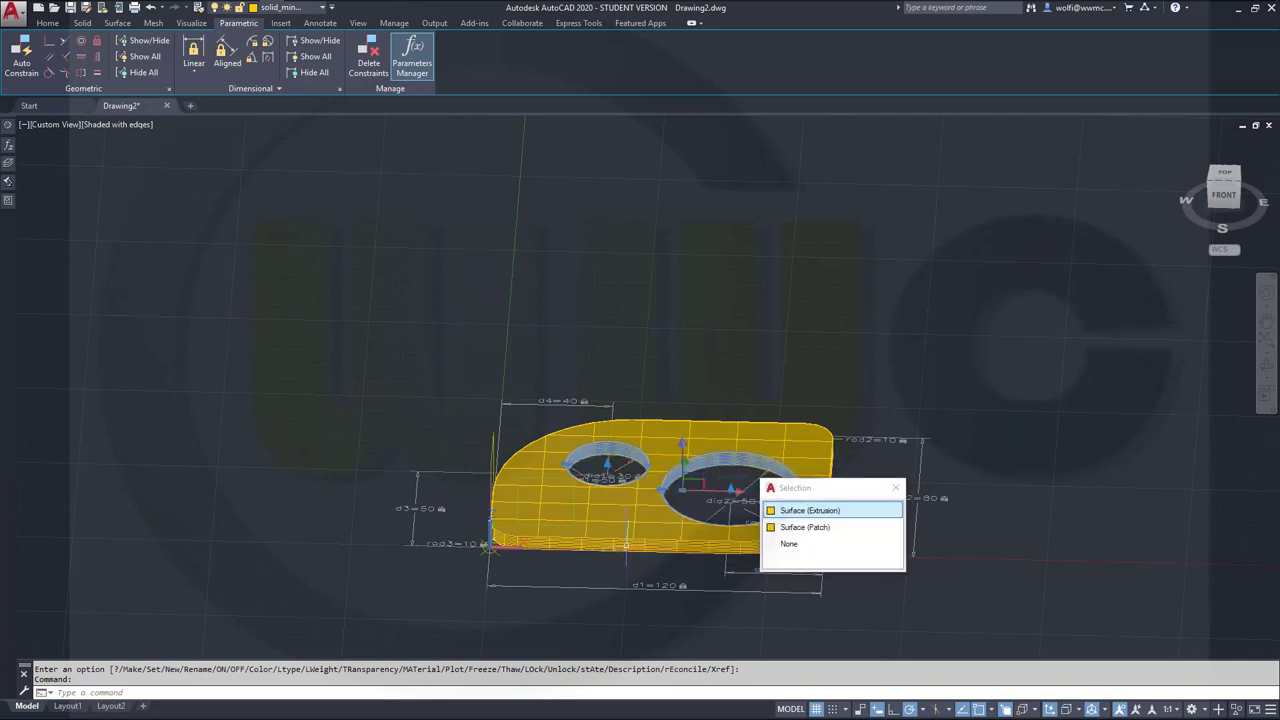
pyautogui.click(619, 539)
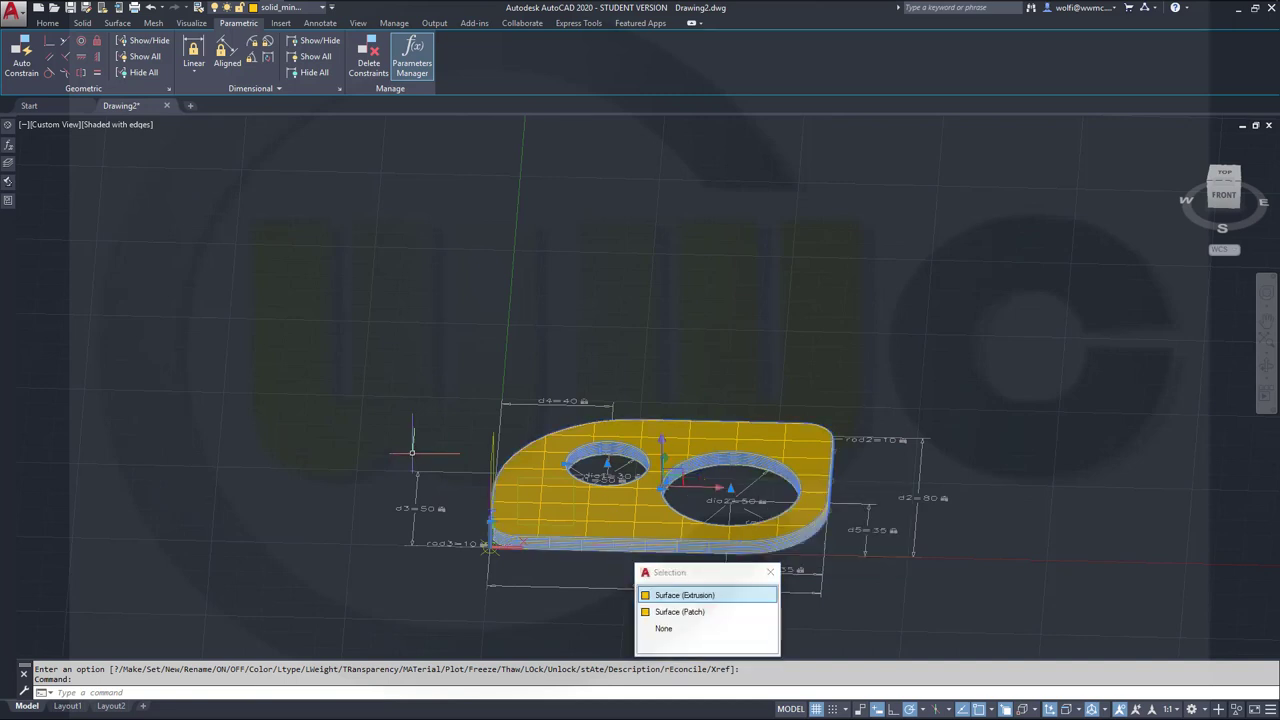
pyautogui.moveTo(12, 205)
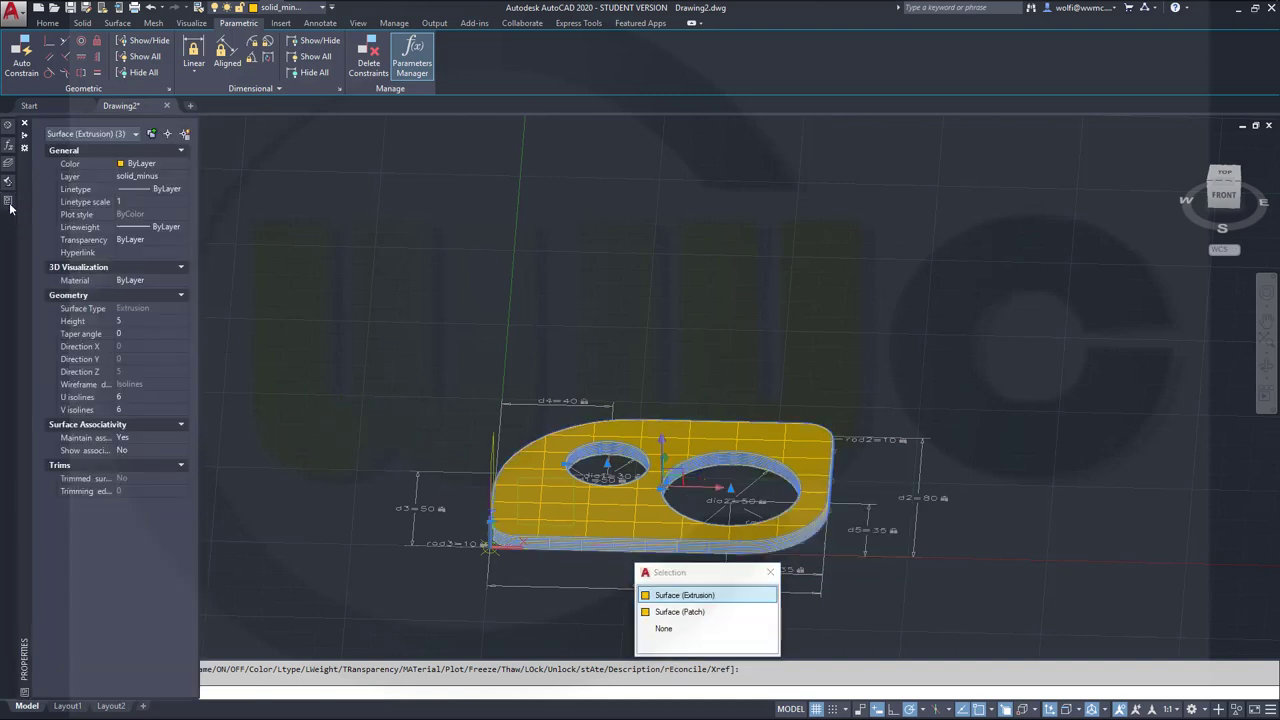
pyautogui.click(131, 321)
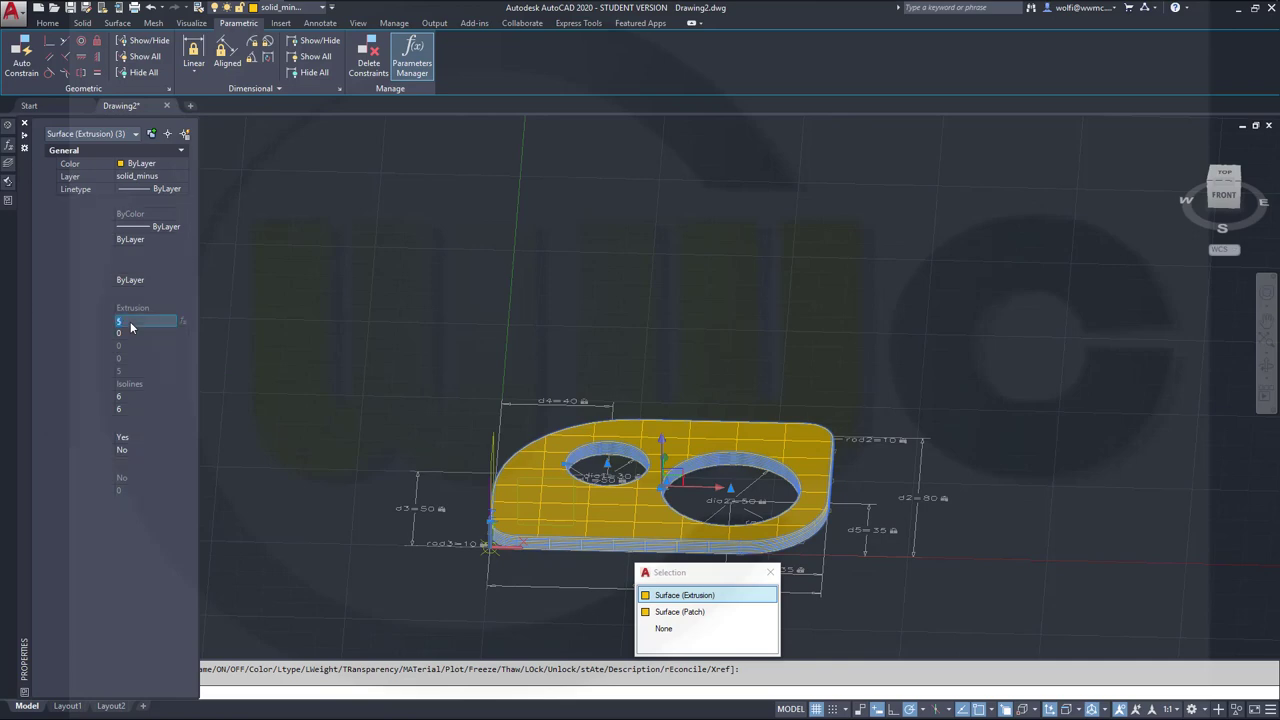
pyautogui.write('10')
pyautogui.press('Return')
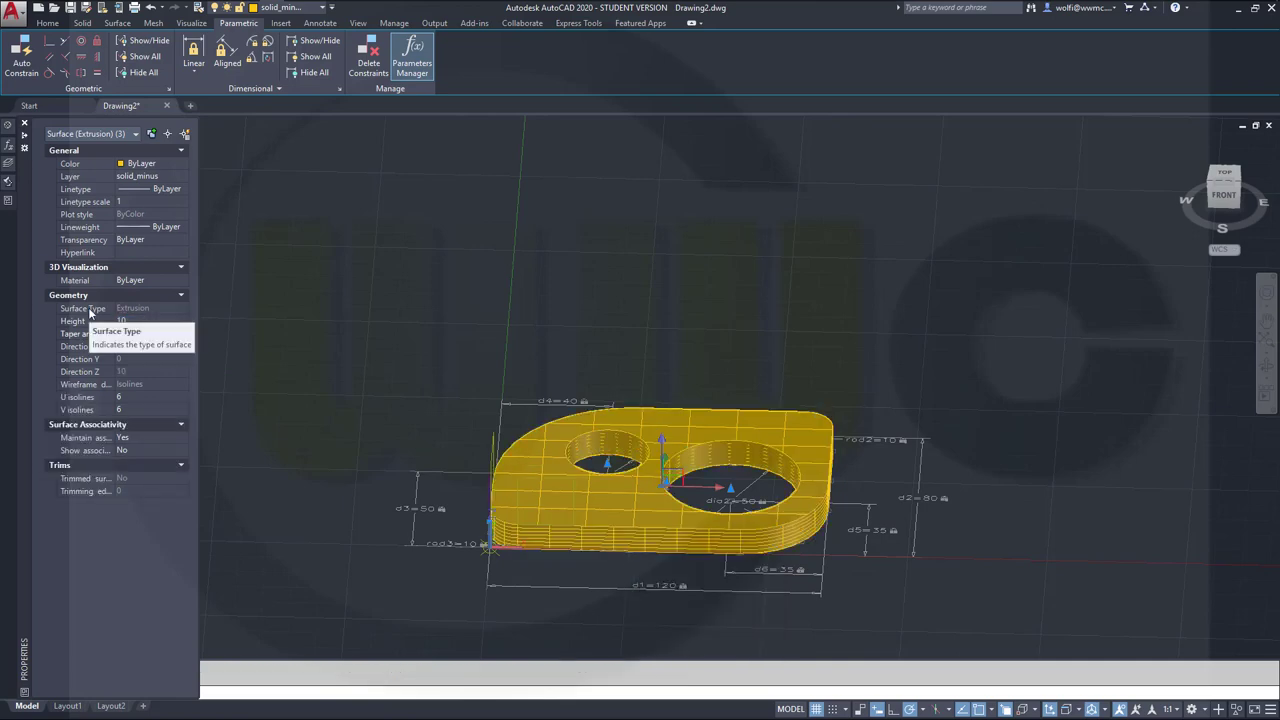
pyautogui.press('Escape')
pyautogui.moveTo(486, 257)
pyautogui.keyDown('shift'); pyautogui.mouseDown(button='middle')
pyautogui.moveTo(668, 458)
pyautogui.moveTo(700, 420)
pyautogui.mouseUp(button='middle'); pyautogui.keyUp('shift')
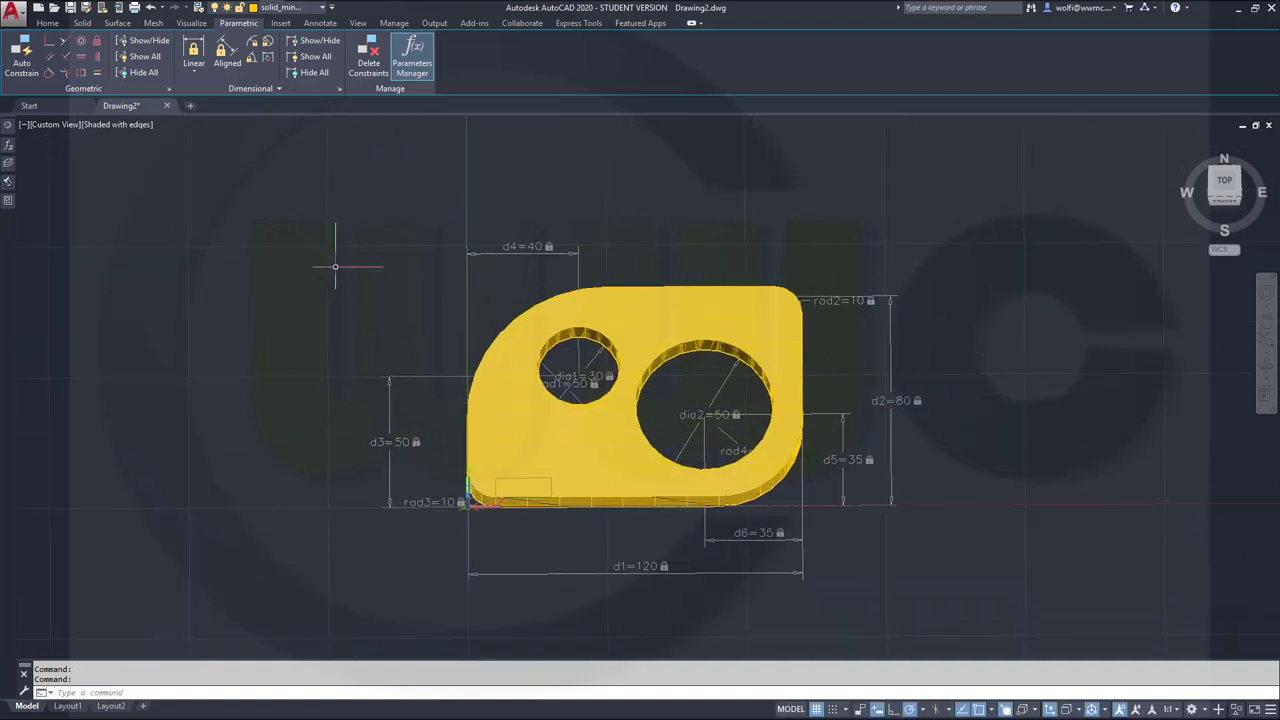
# Change the width dimension d1 to 140 and the height dimension d2 to 100.
pyautogui.click(646, 566)
pyautogui.doubleClick(646, 566)
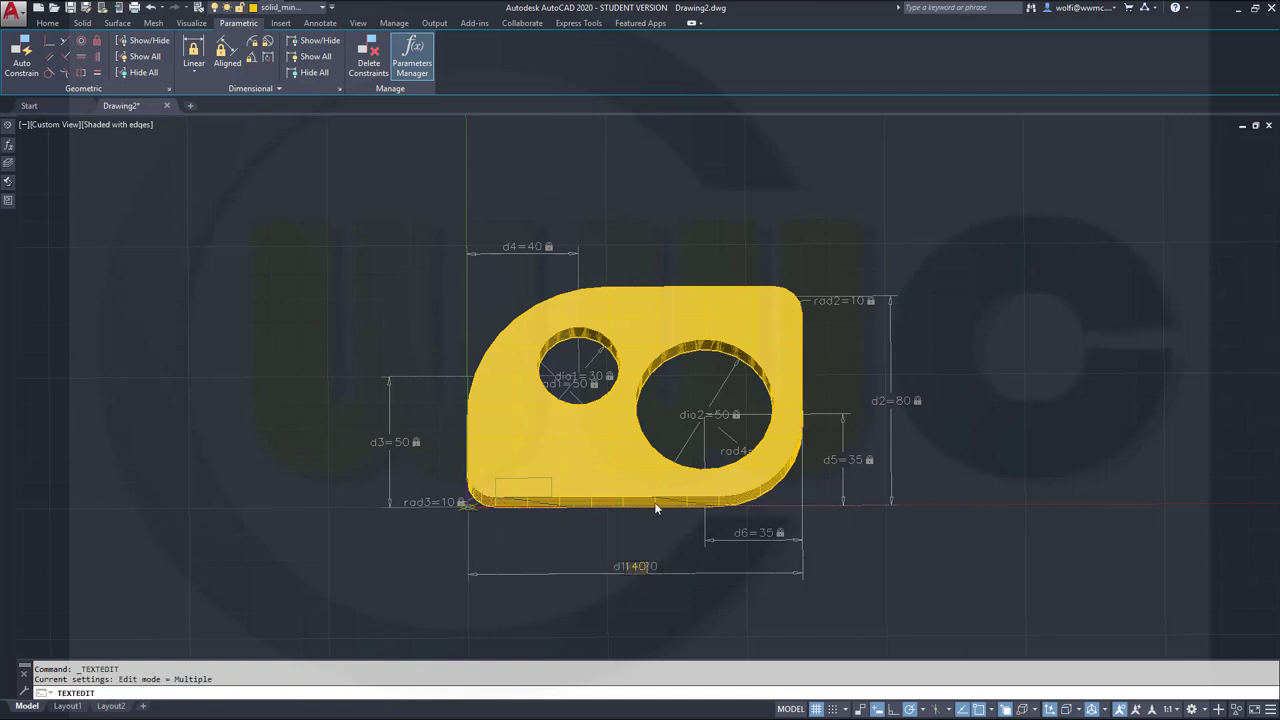
pyautogui.press('Return')
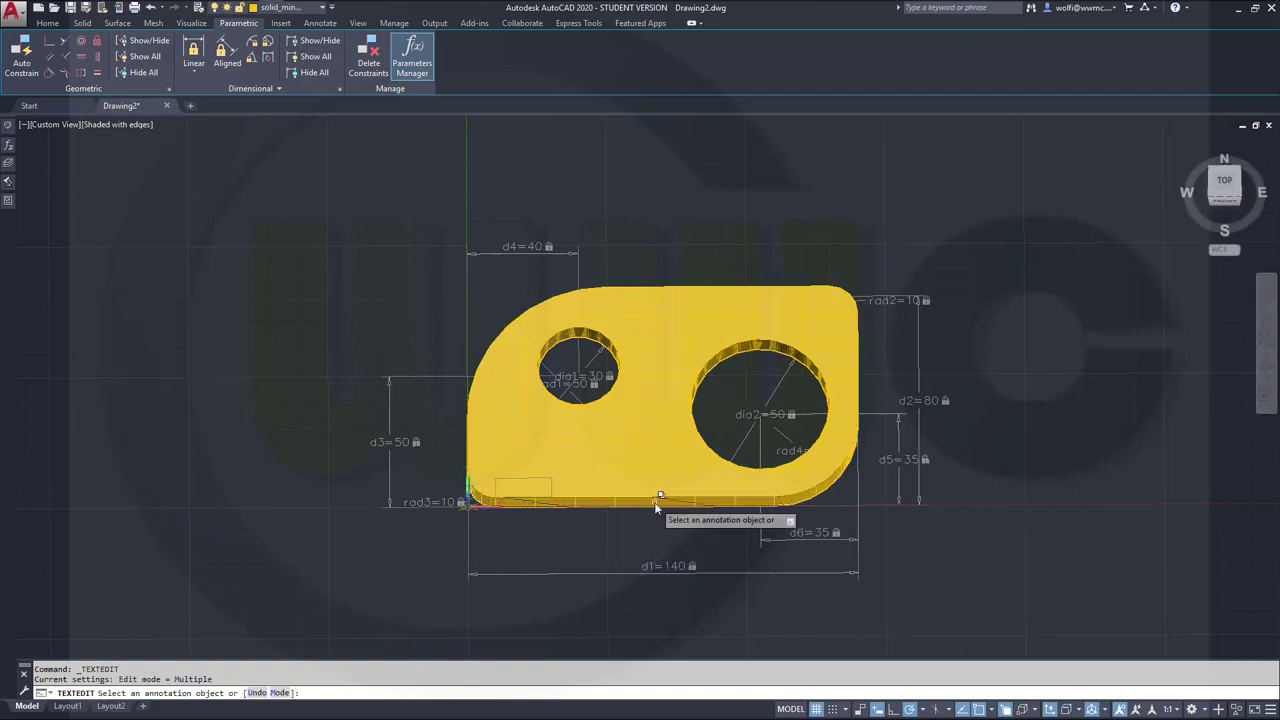
pyautogui.click(939, 404)
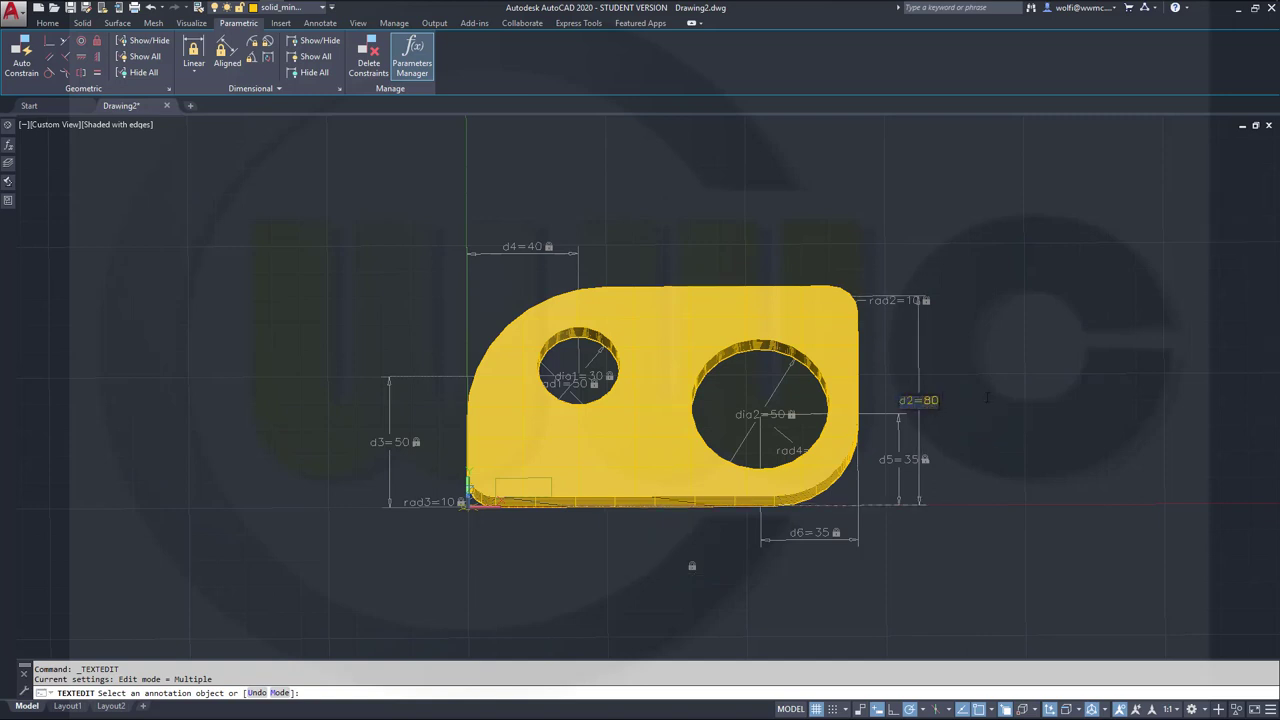
pyautogui.write('100')
pyautogui.press('Return')
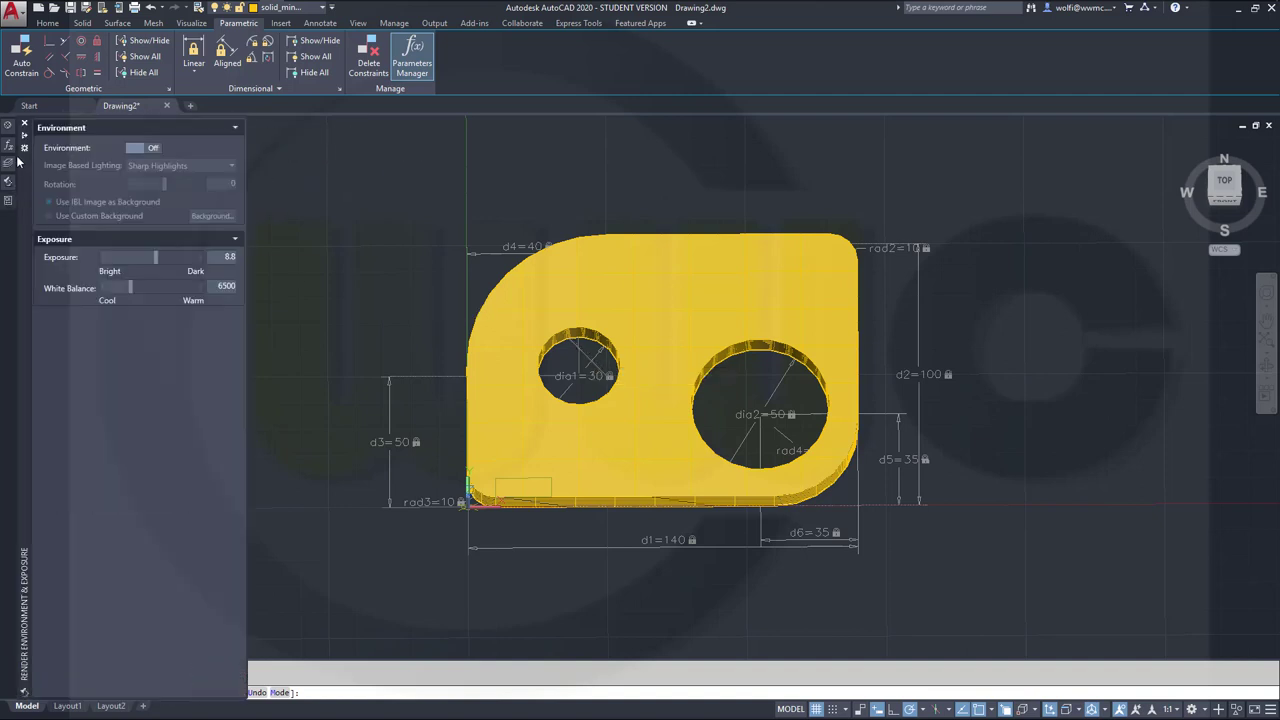
# Change the rad1 corner-radius parameter from 50 to 30 in the Parameters Manager.
pyautogui.moveTo(10, 148)
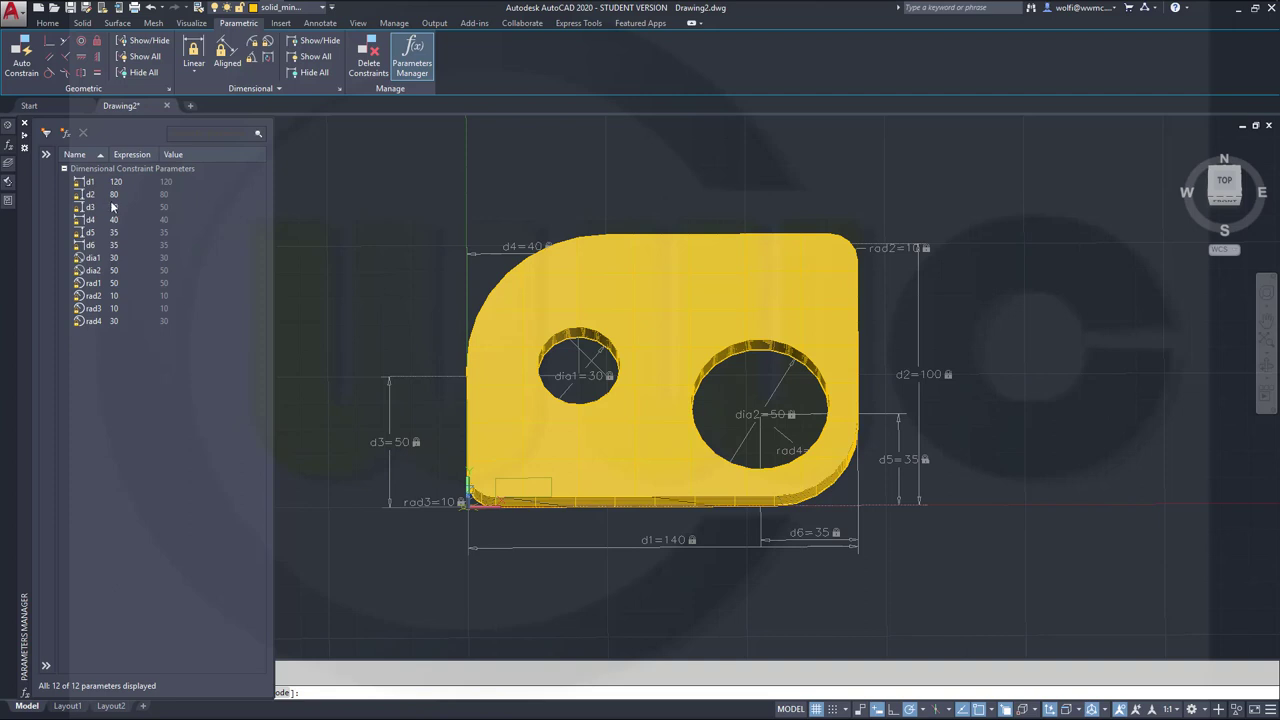
pyautogui.click(116, 285)
pyautogui.click(115, 284)
pyautogui.press('Return')
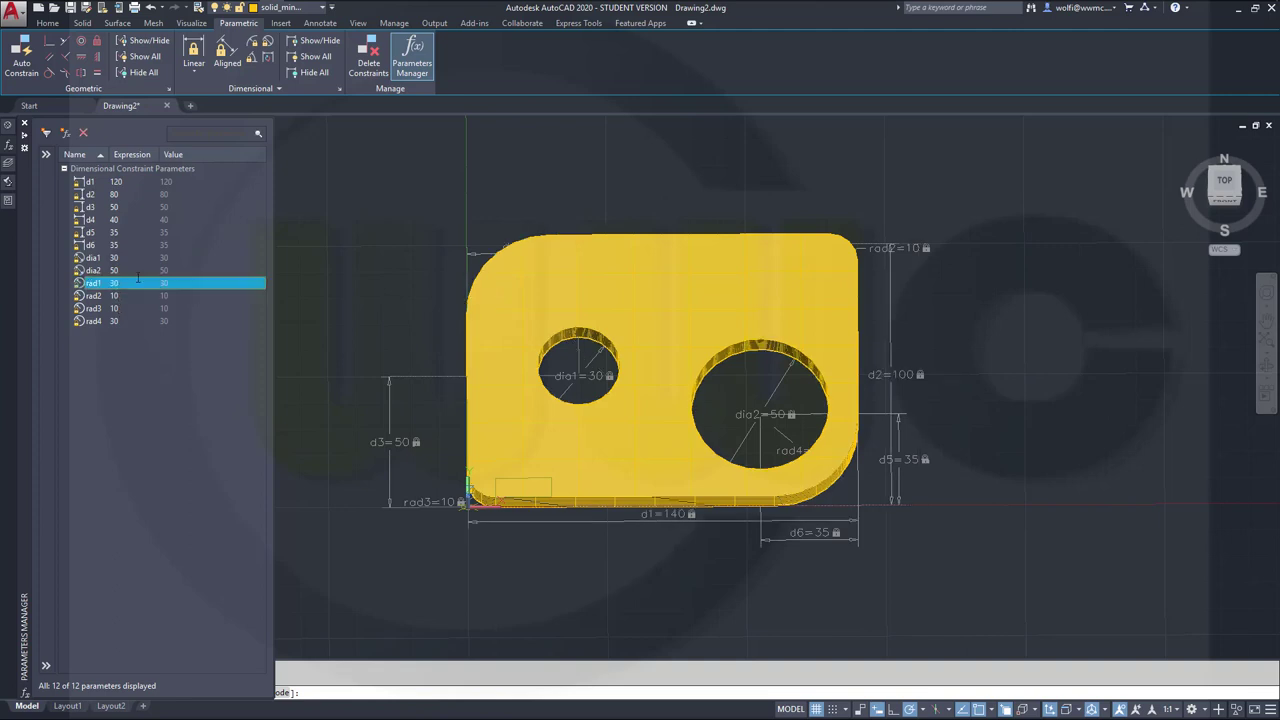
pyautogui.keyDown('shift'); pyautogui.moveTo(618, 430); pyautogui.dragTo(822, 348, button='middle'); pyautogui.keyUp('shift')
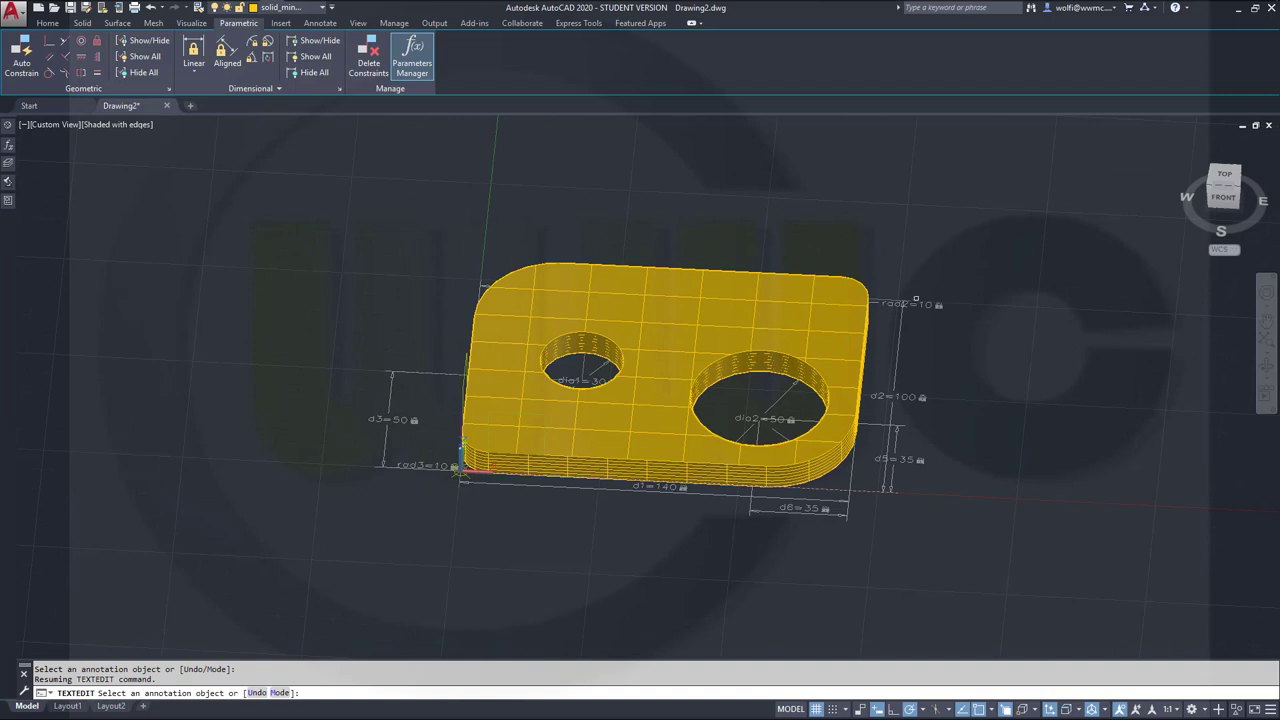